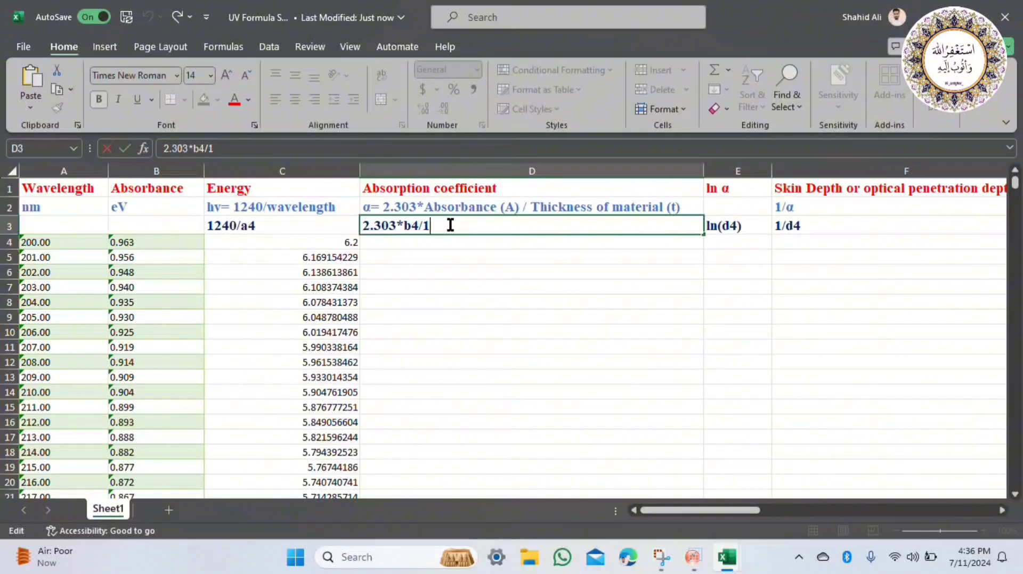
Enter =2.303*B4/1 in D4 and fill it down column D, starting at 2.217789
key("shift+Home")
key("ctrl+c")
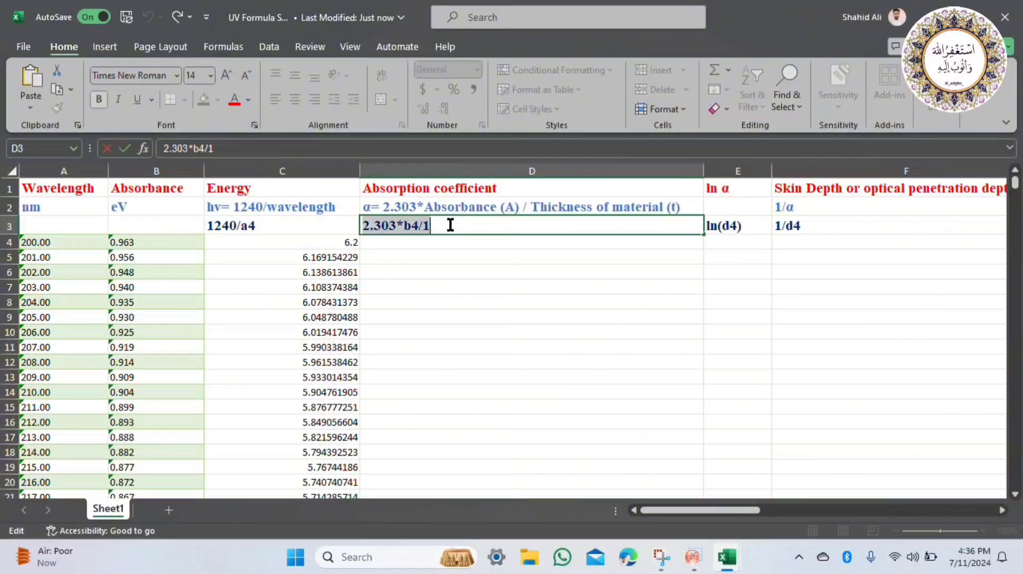
key("Return")
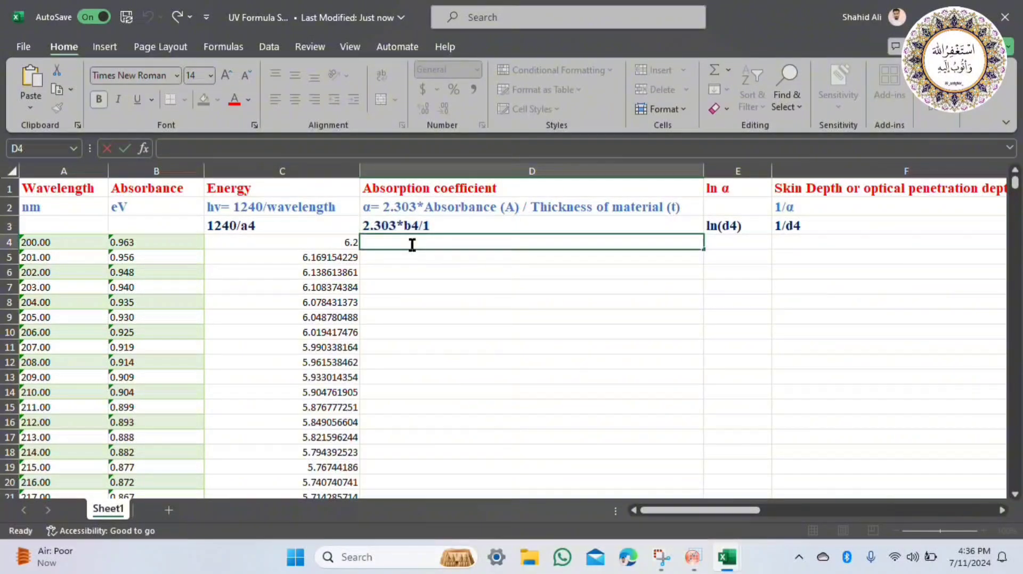
type("=")
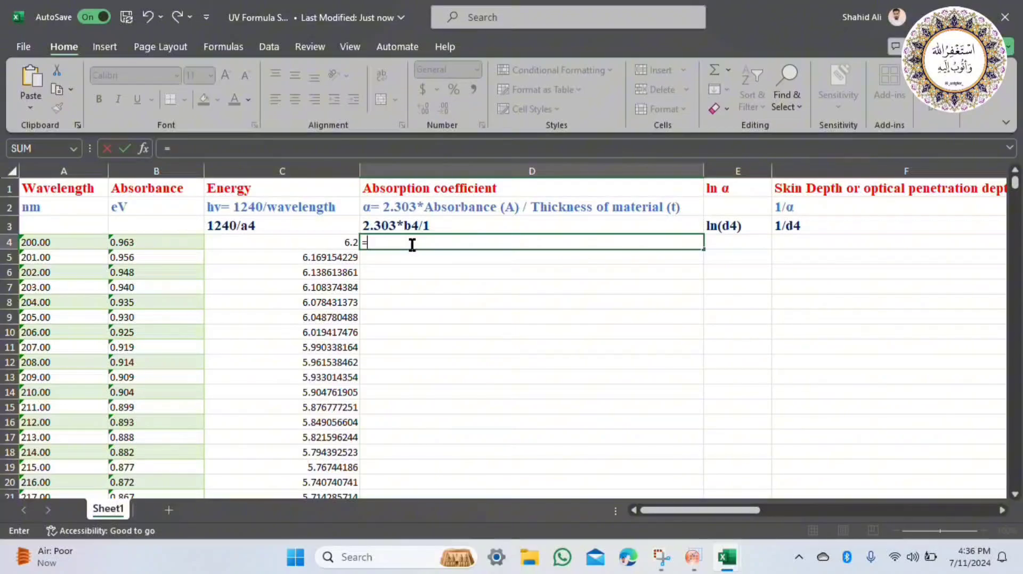
key("ctrl+v")
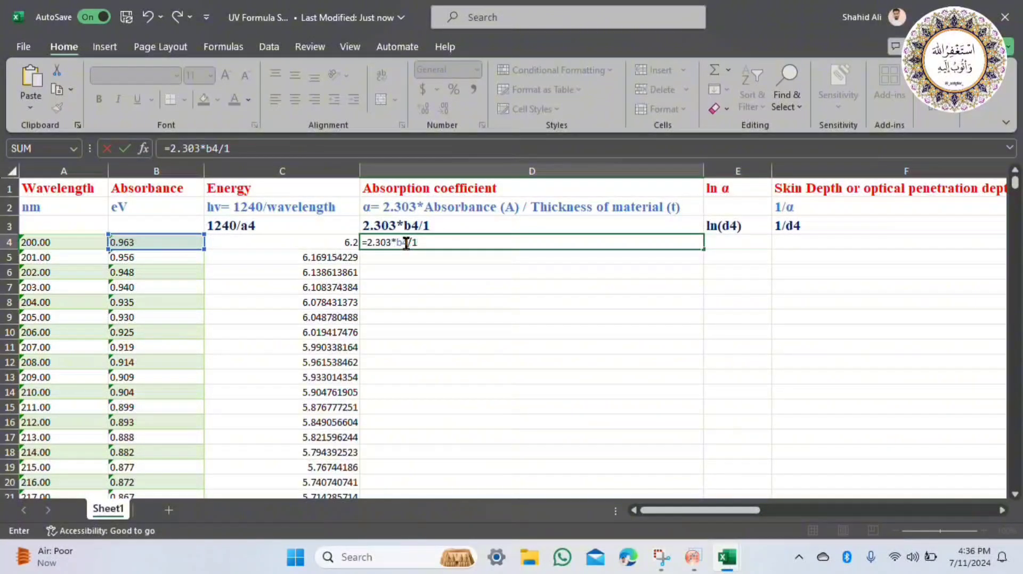
key("Return")
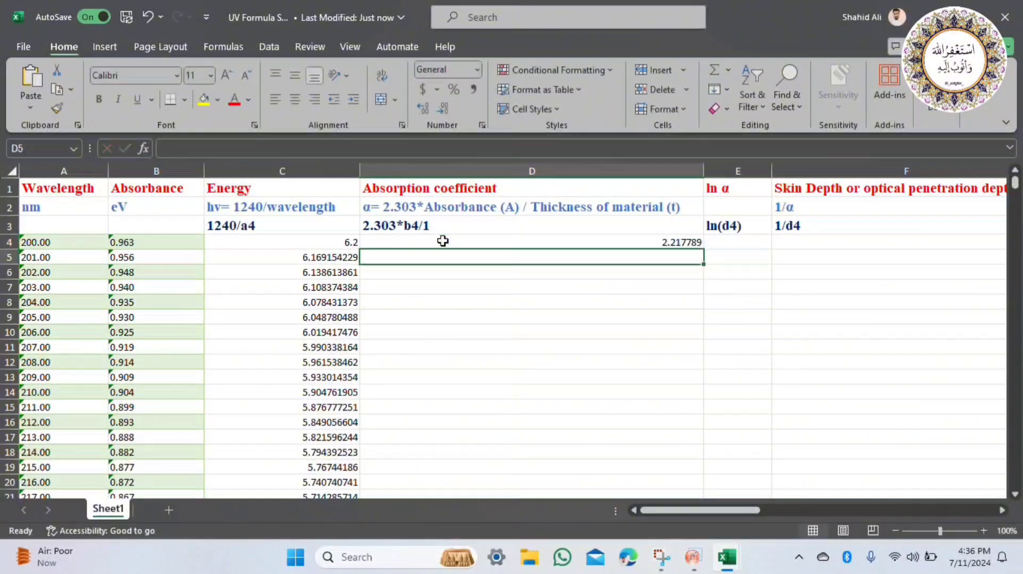
left_click(566, 238)
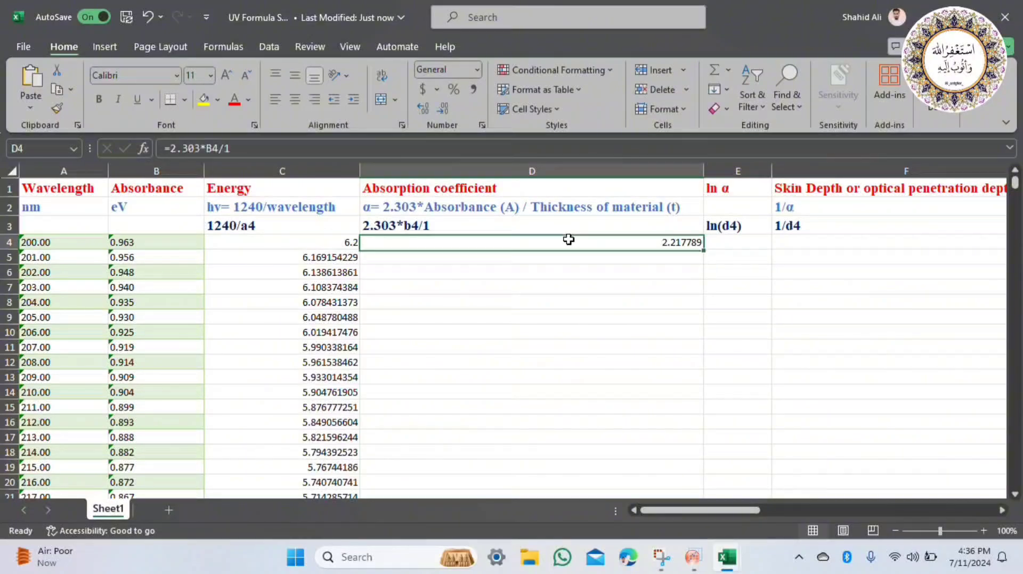
double_click(703, 249)
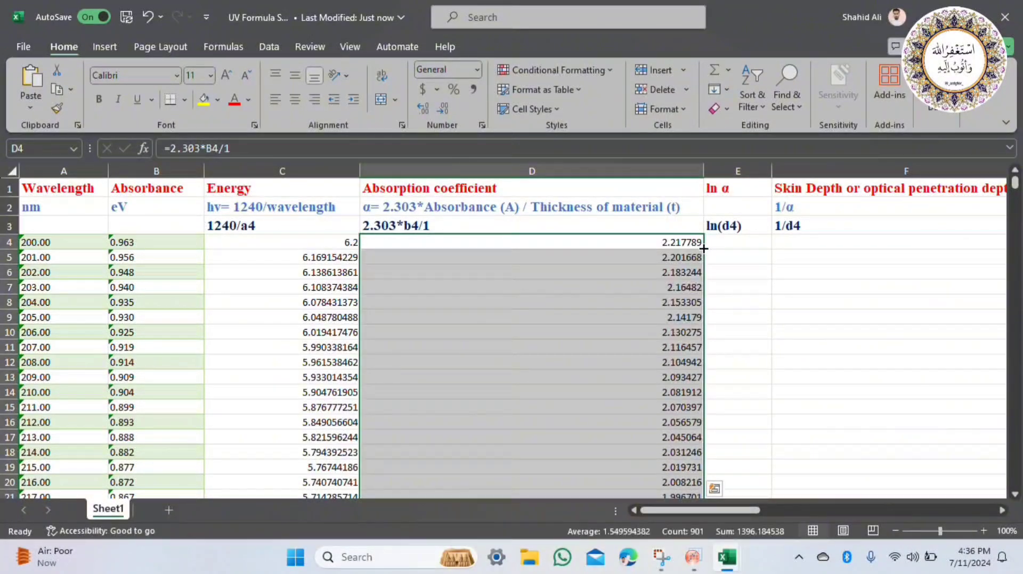
scroll(703, 249, "right", 3)
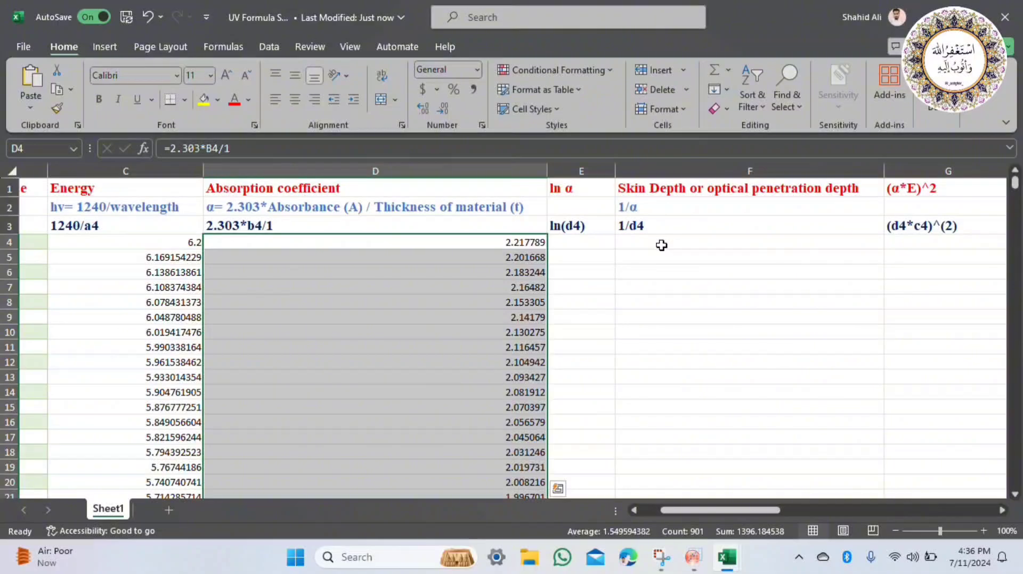
left_click(570, 244)
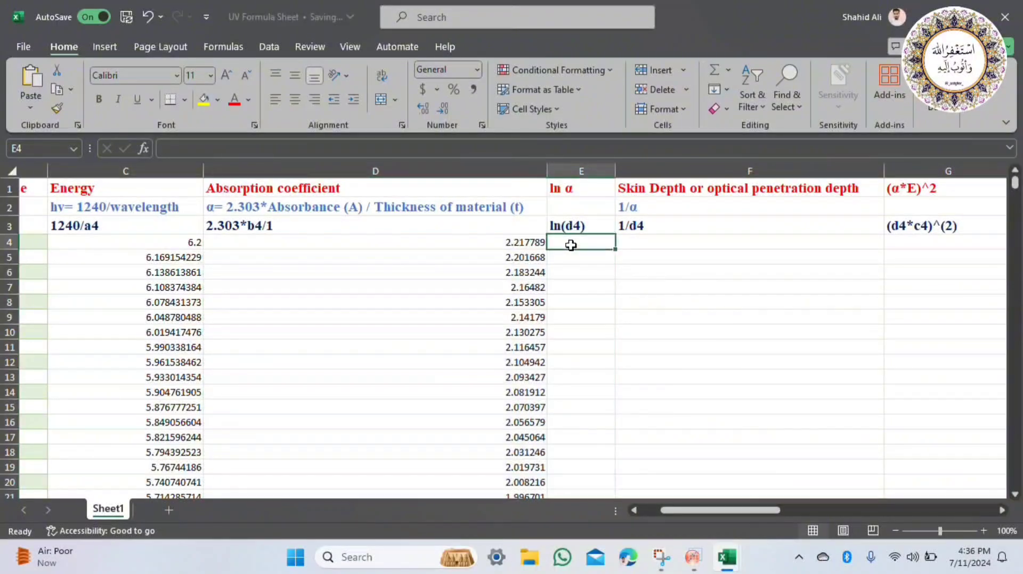
Enter =LN(D4) in E4 and fill it down column E, starting at 0.796510754
left_click(590, 226)
double_click(590, 227)
key("shift+Home")
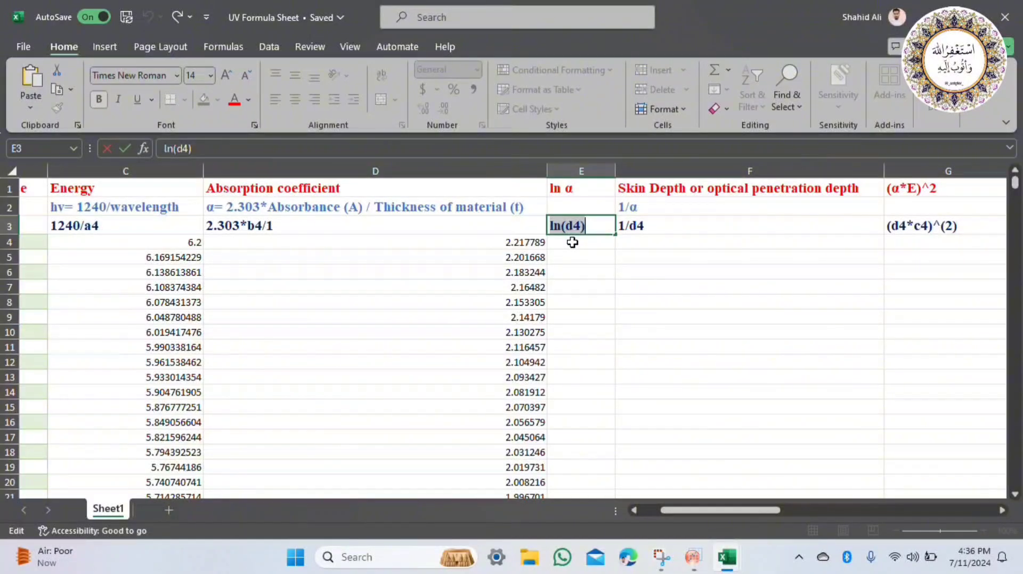
double_click(572, 243)
type("=")
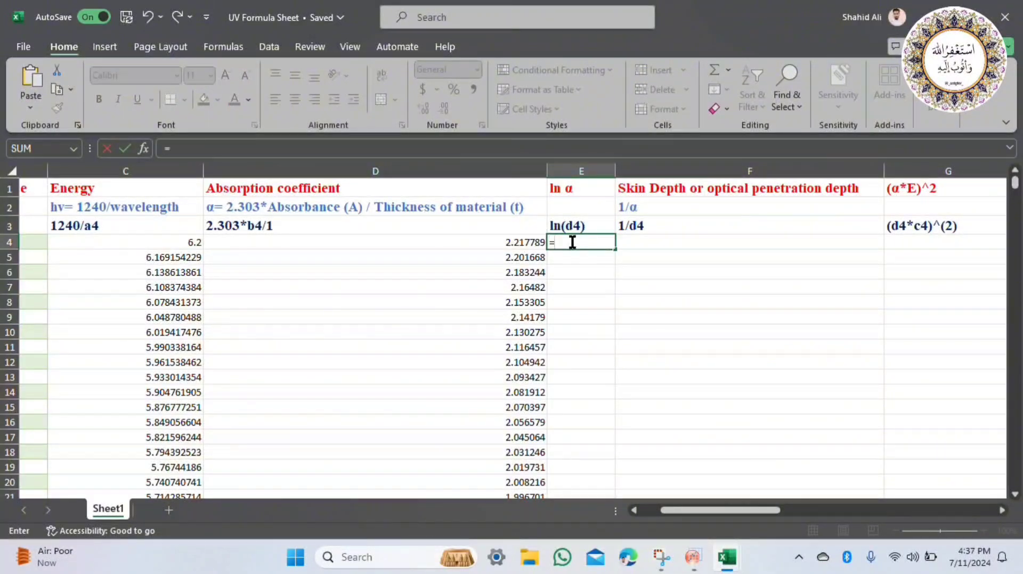
type("ln(d4)")
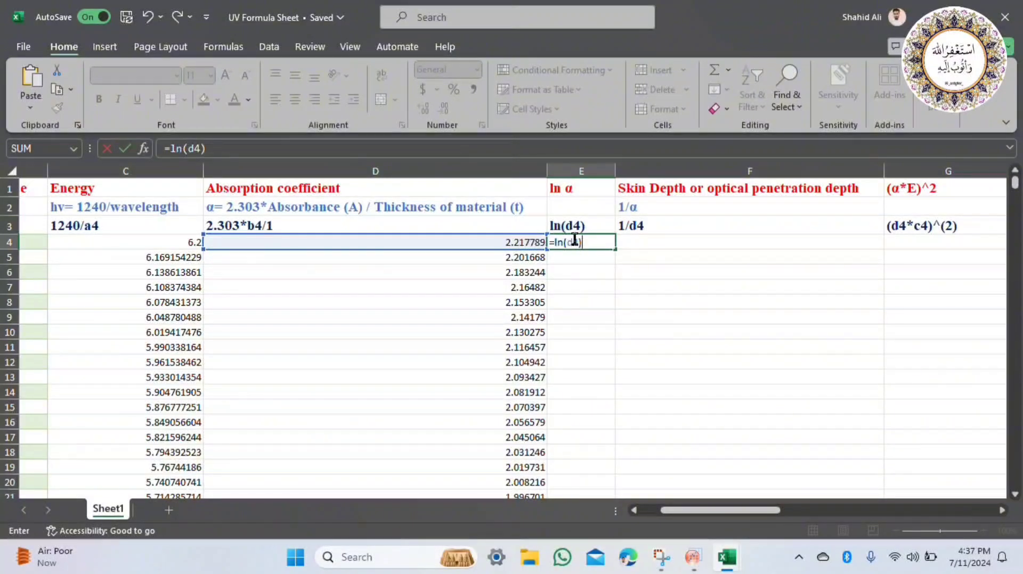
key("Return")
left_click(605, 241)
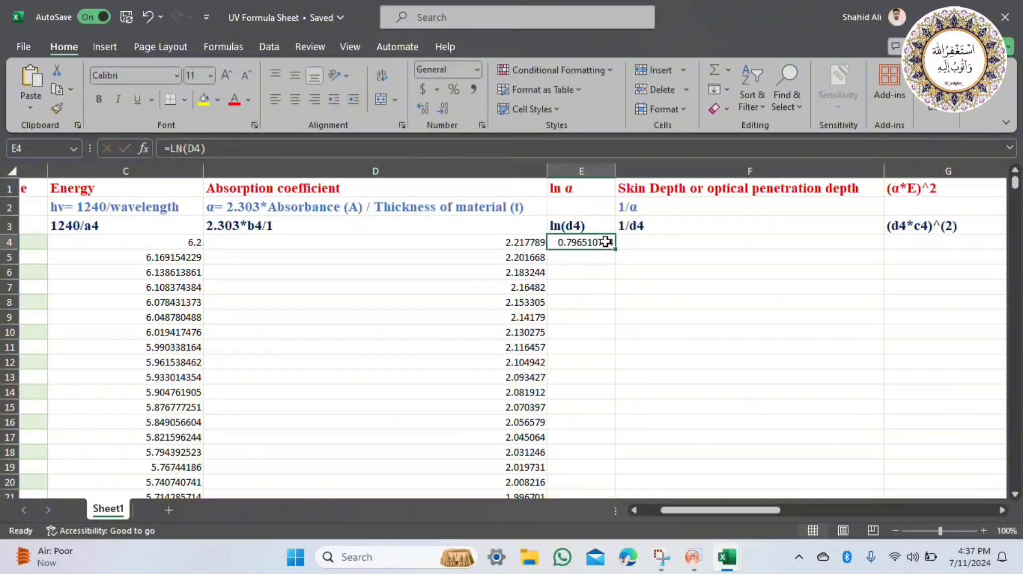
double_click(614, 248)
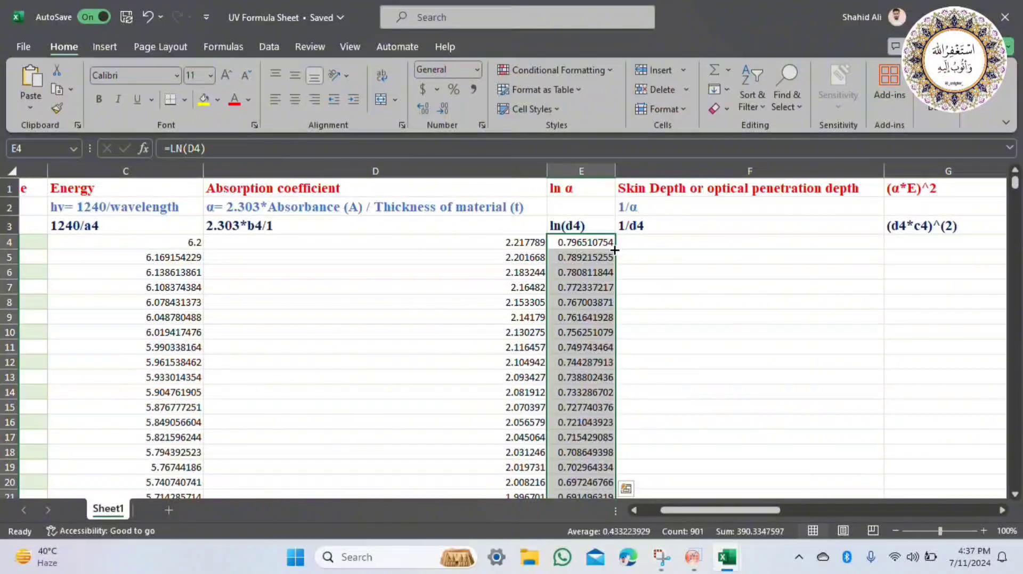
left_click(664, 244)
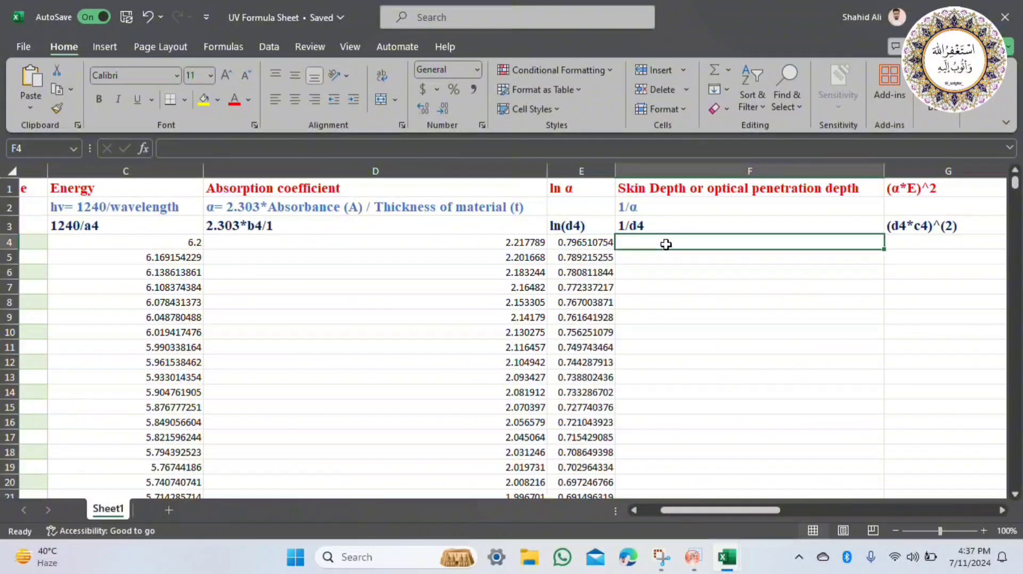
Review the Skin Depth heading, its 1/α definition and the D4 absorption coefficient formula
scroll(666, 244, "right", 3)
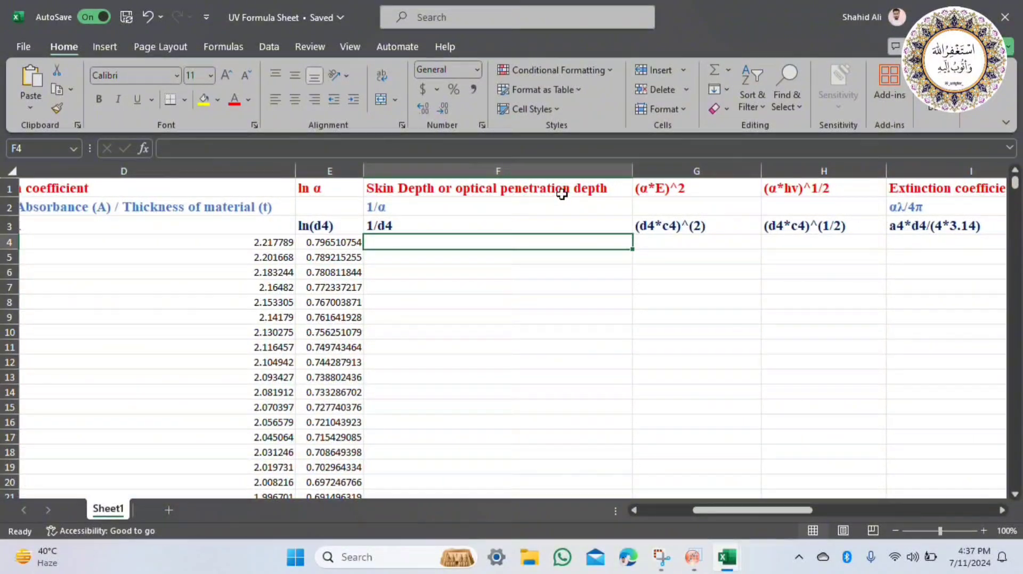
left_click(560, 193)
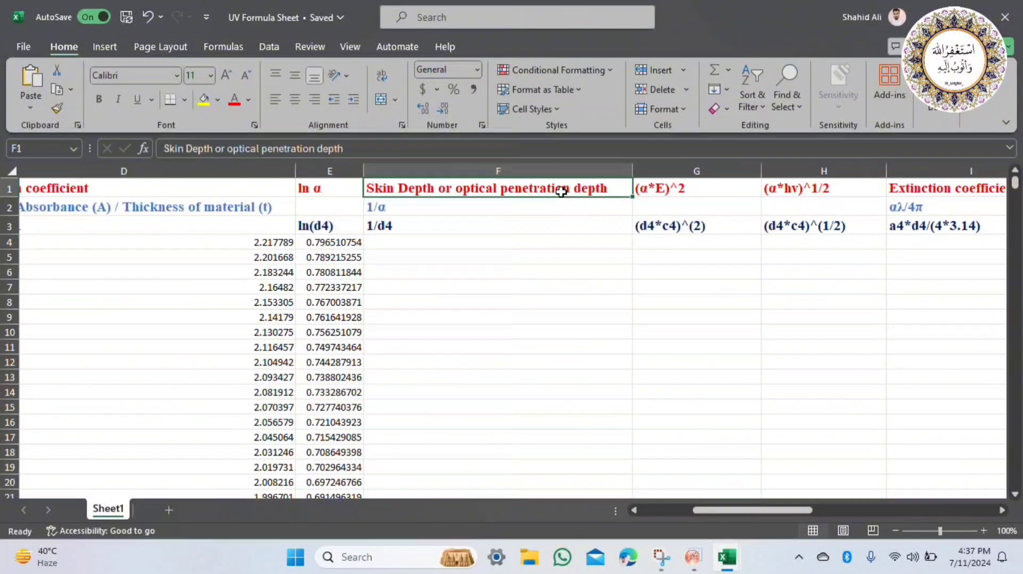
left_click(459, 245)
left_click(376, 208)
scroll(390, 231, "left", 3)
scroll(391, 236, "left", 3)
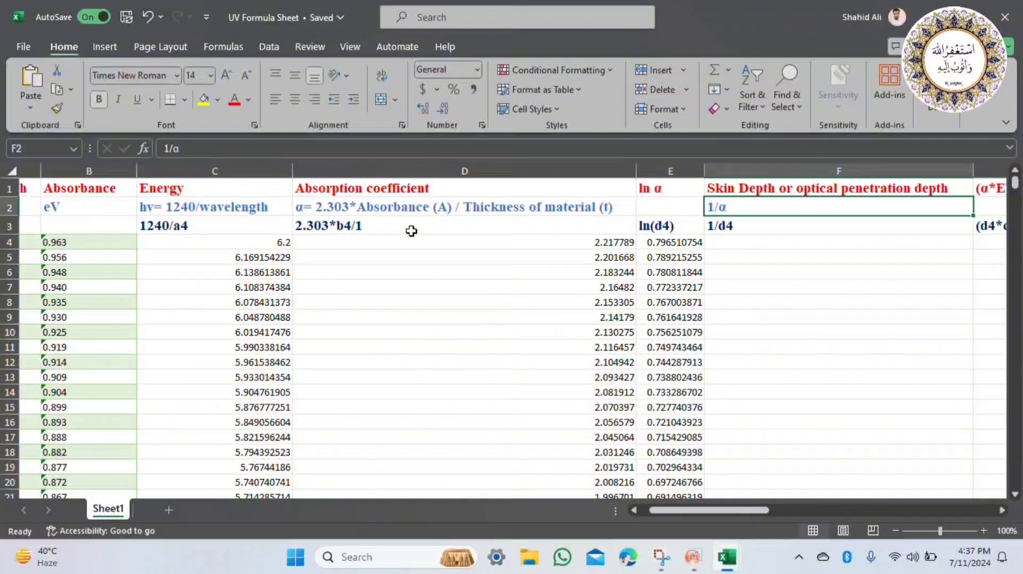
left_click(412, 231)
left_click(448, 242)
scroll(557, 254, "right", 3)
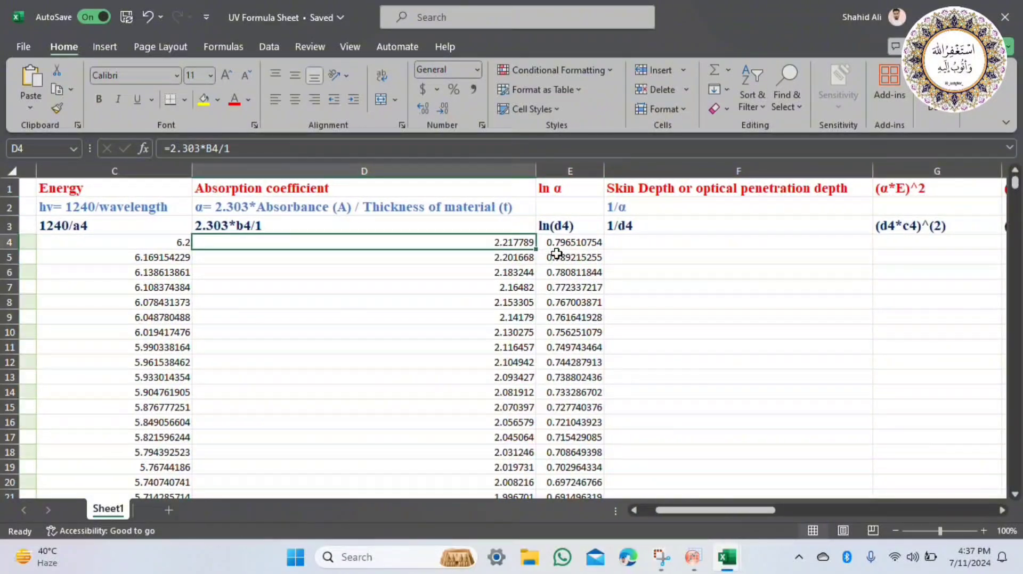
Enter =1/D4 in F4 and fill it down column F, starting at 0.450899522
double_click(671, 220)
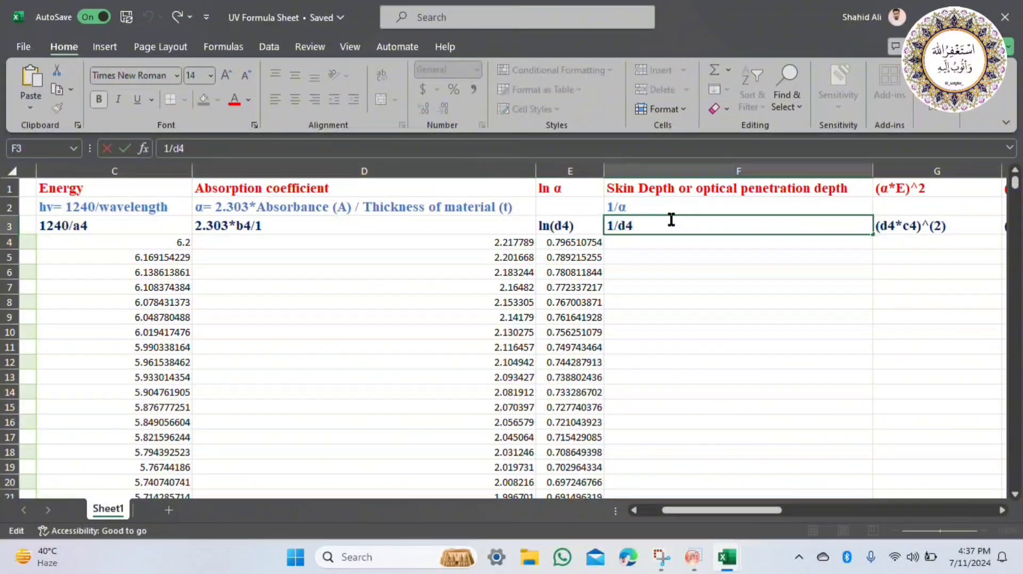
left_click(647, 250)
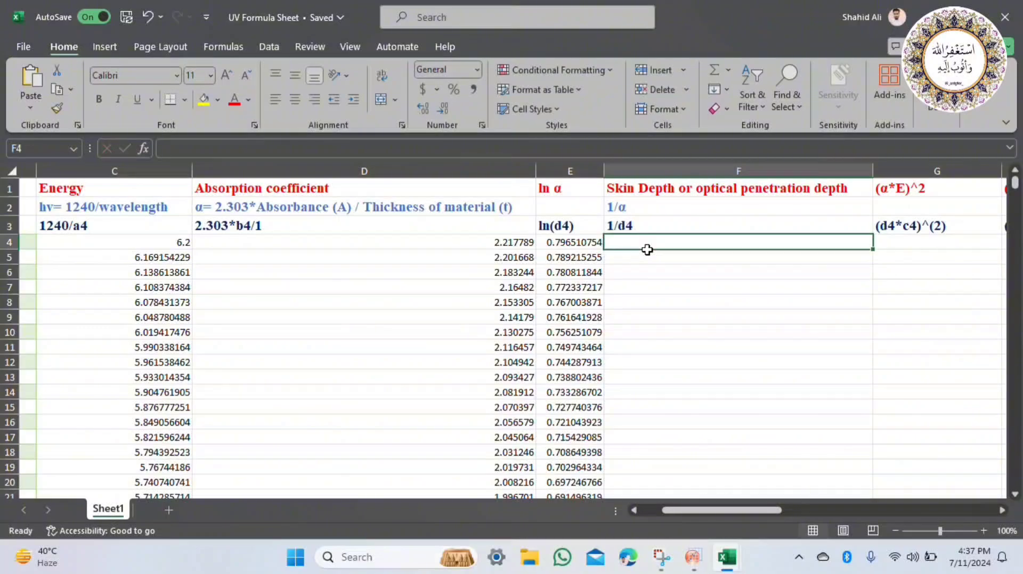
type("=")
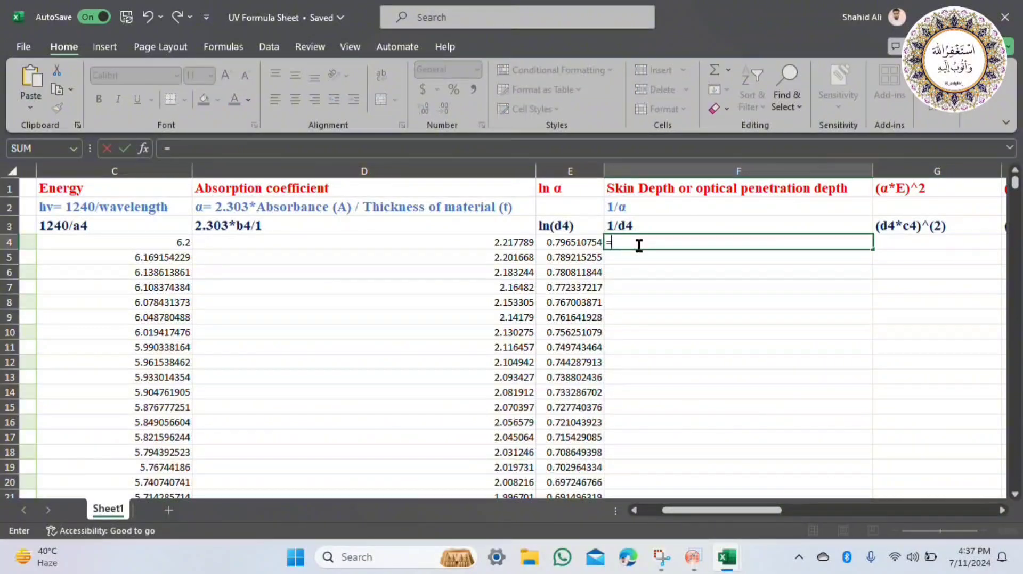
type("1/d4")
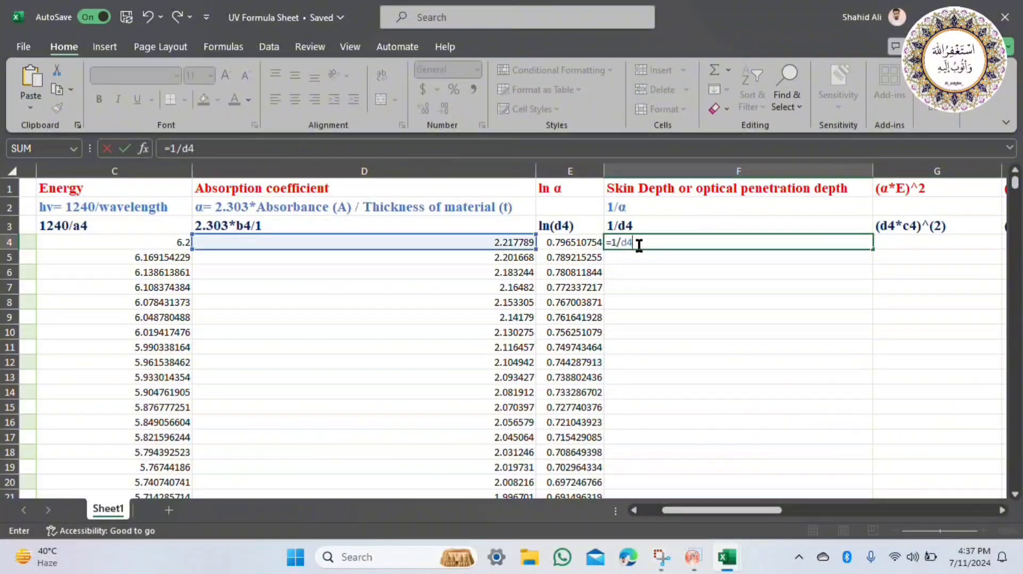
key("Return")
left_click(685, 241)
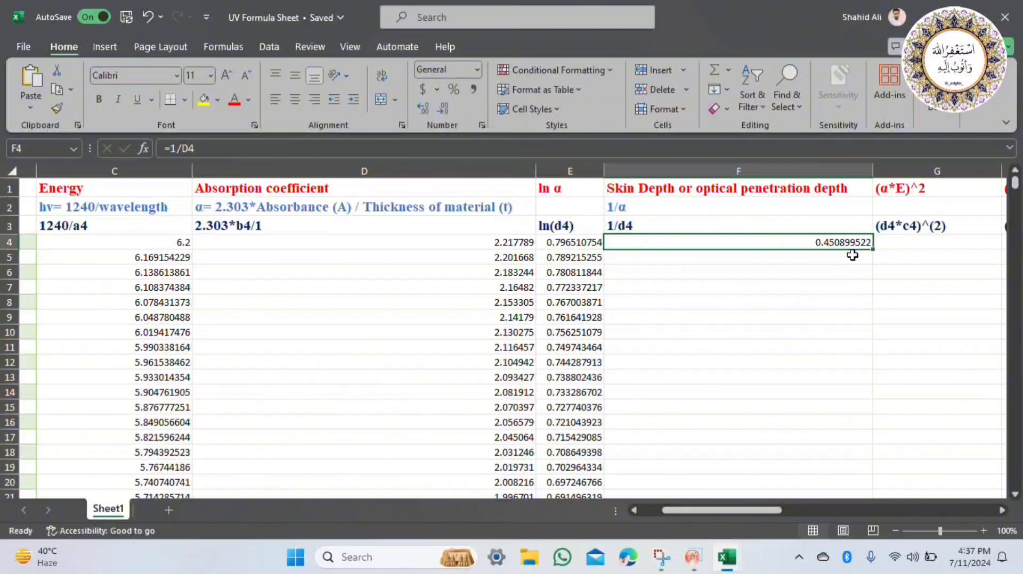
double_click(873, 250)
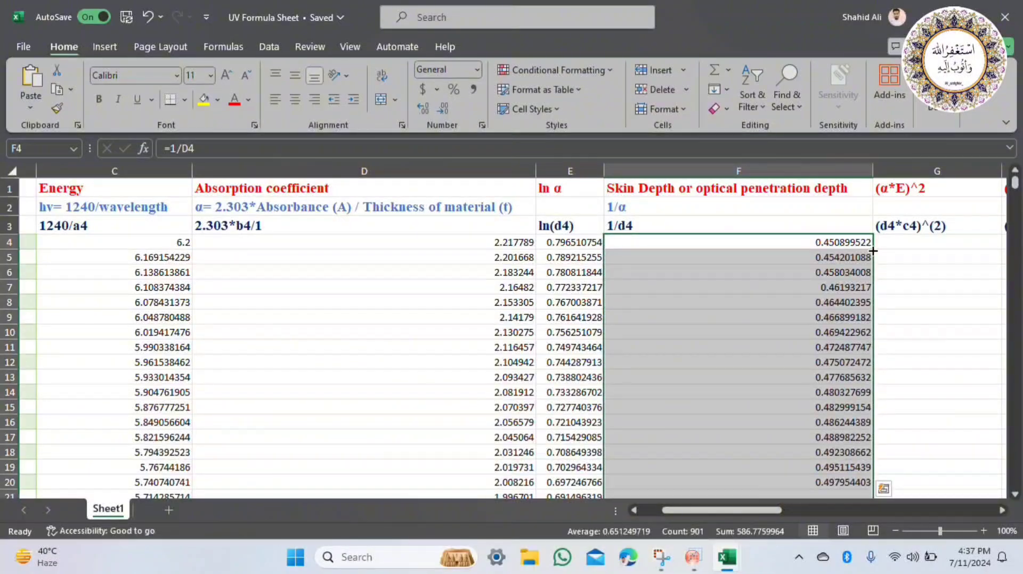
scroll(872, 254, "right", 1)
scroll(872, 254, "right", 2)
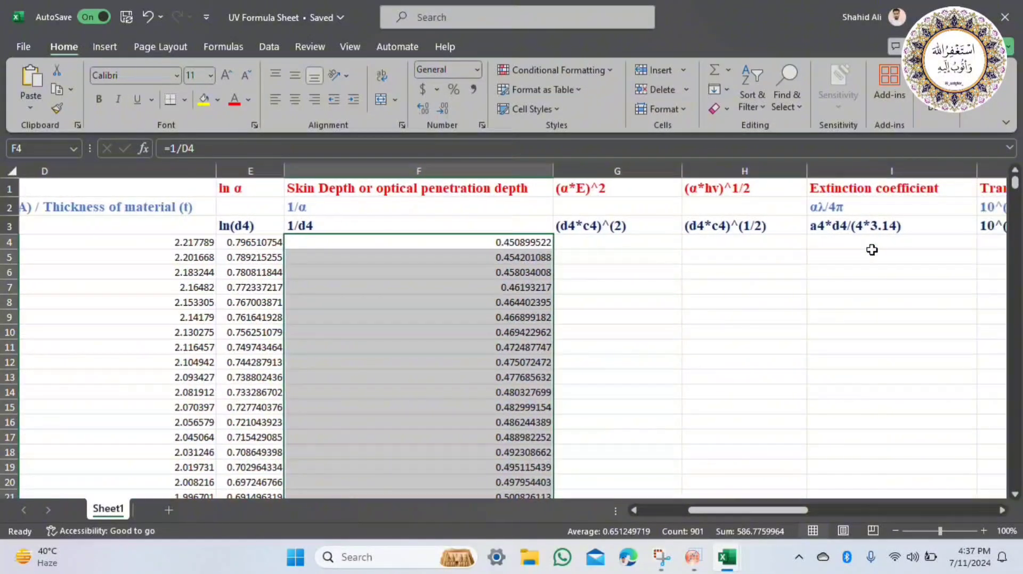
Inspect the (α*E)^2 column and the Energy formula in C4
left_click(637, 241)
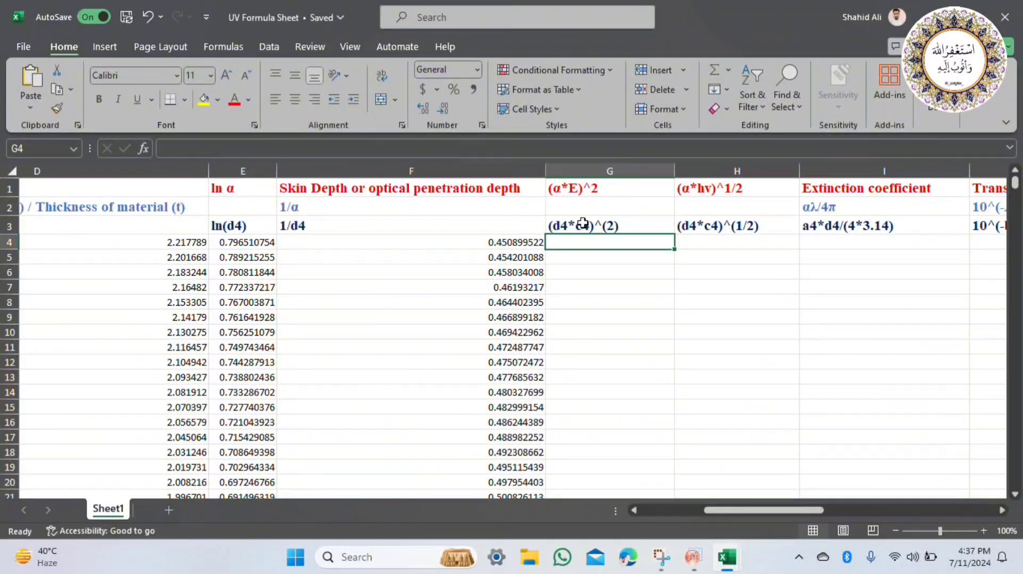
left_click(614, 176)
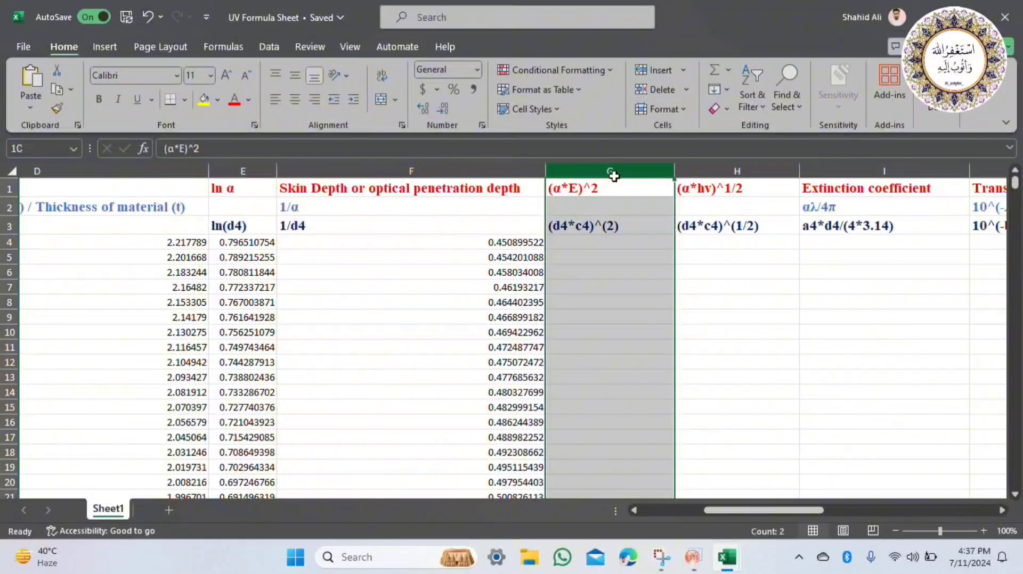
left_click(611, 243)
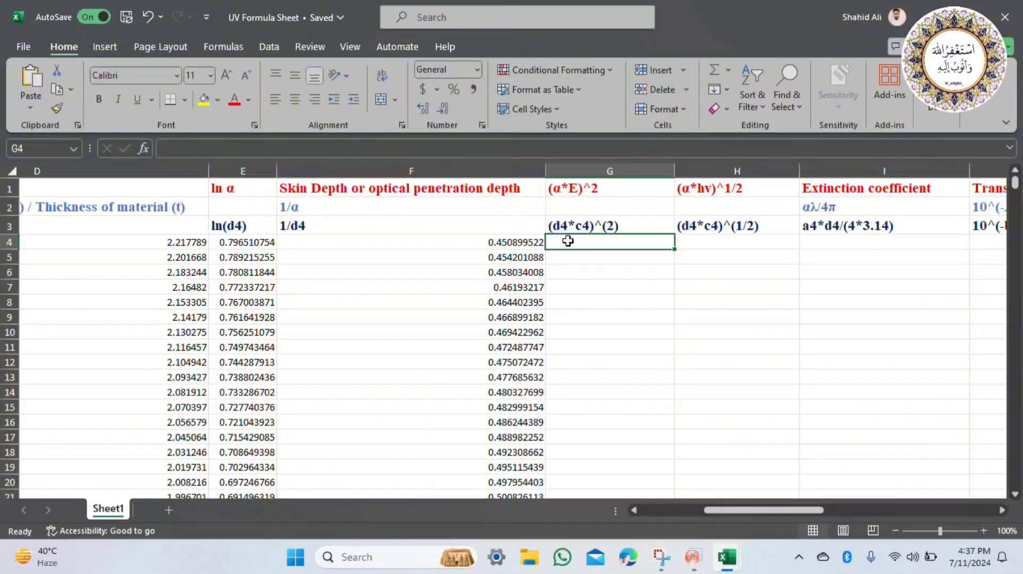
scroll(563, 240, "left", 4)
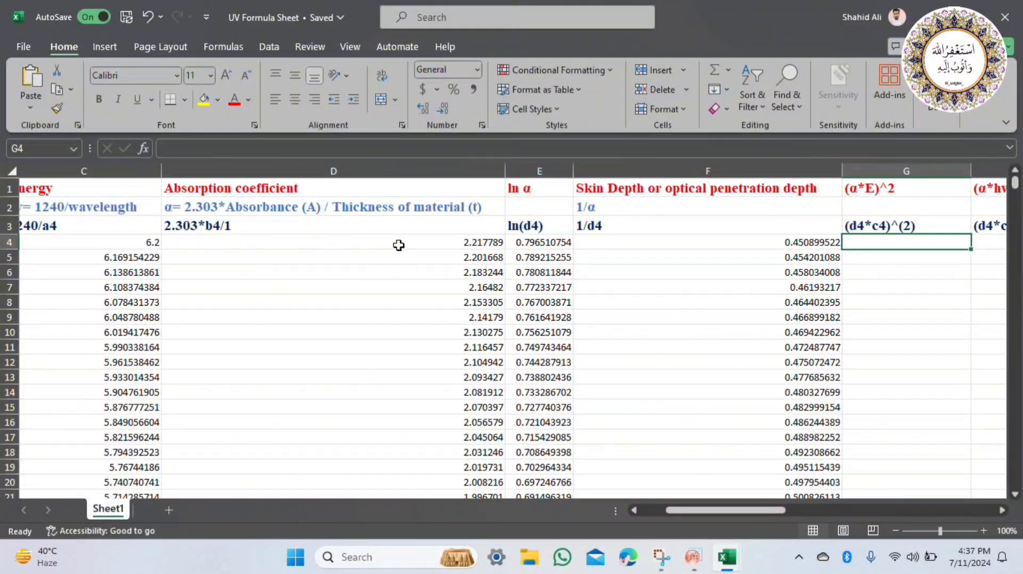
scroll(398, 244, "left", 3)
scroll(398, 244, "right", 5)
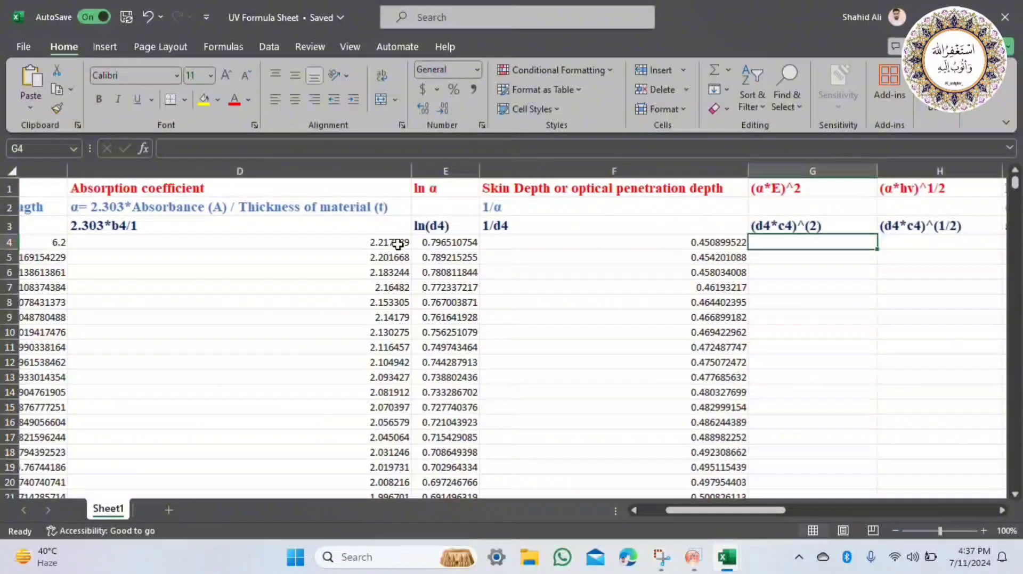
scroll(397, 242, "right", 2)
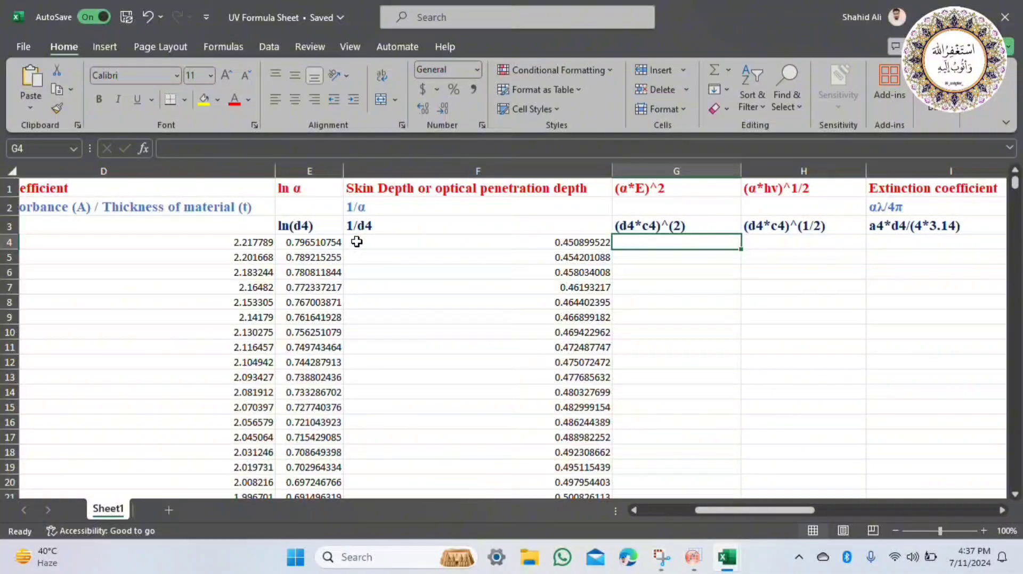
scroll(356, 242, "left", 5)
scroll(357, 242, "right", 1)
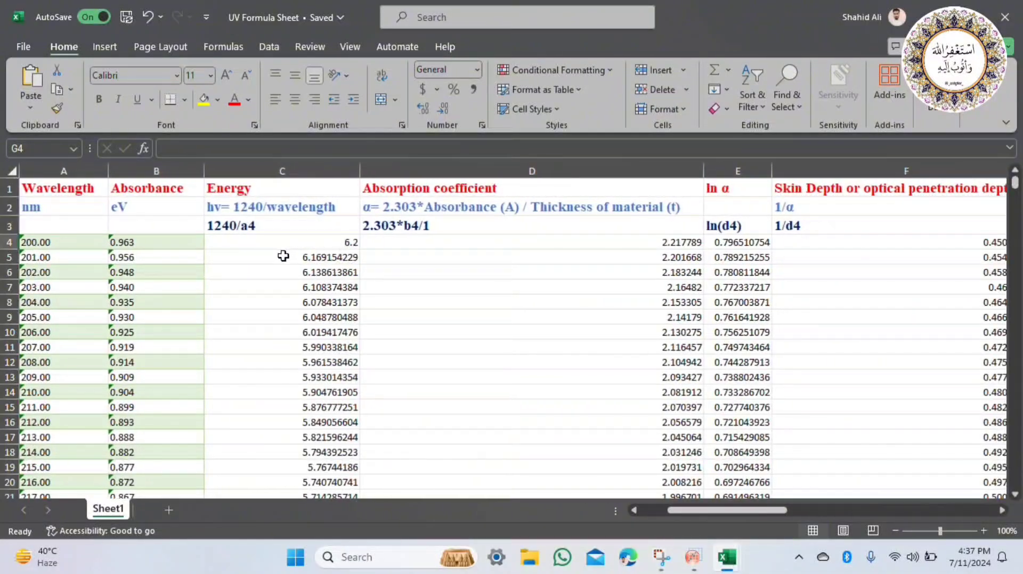
left_click(258, 246)
scroll(416, 265, "right", 6)
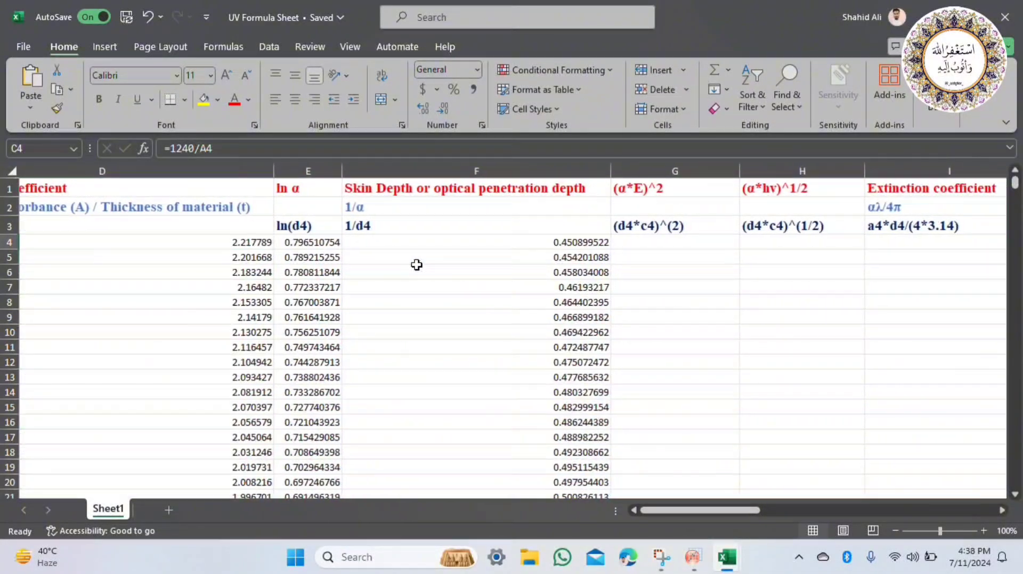
scroll(651, 258, "right", 3)
Enter =(D4*C4)^(2) in G4 using the G3 formula note
double_click(593, 226)
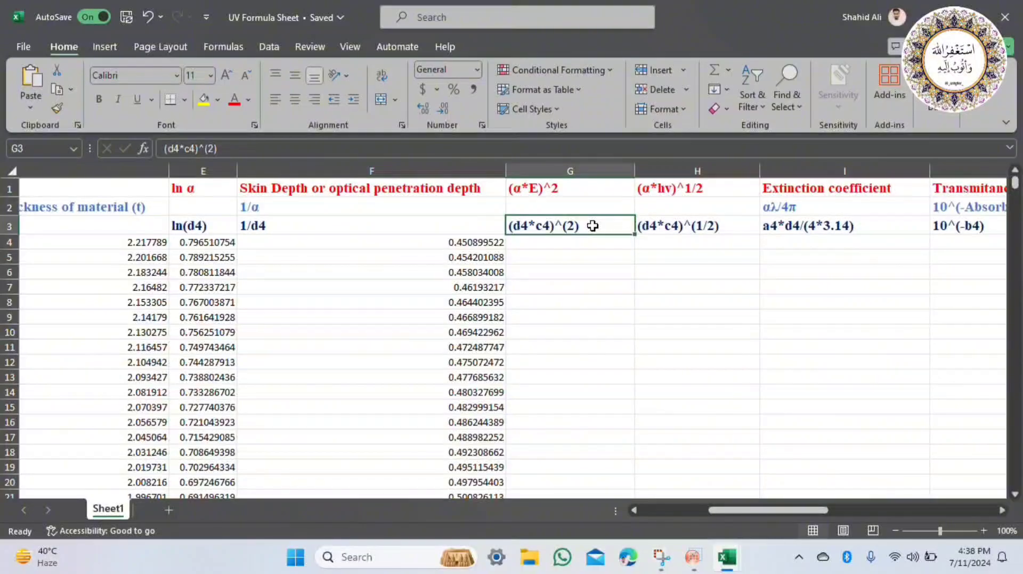
double_click(593, 226)
key("ctrl+c")
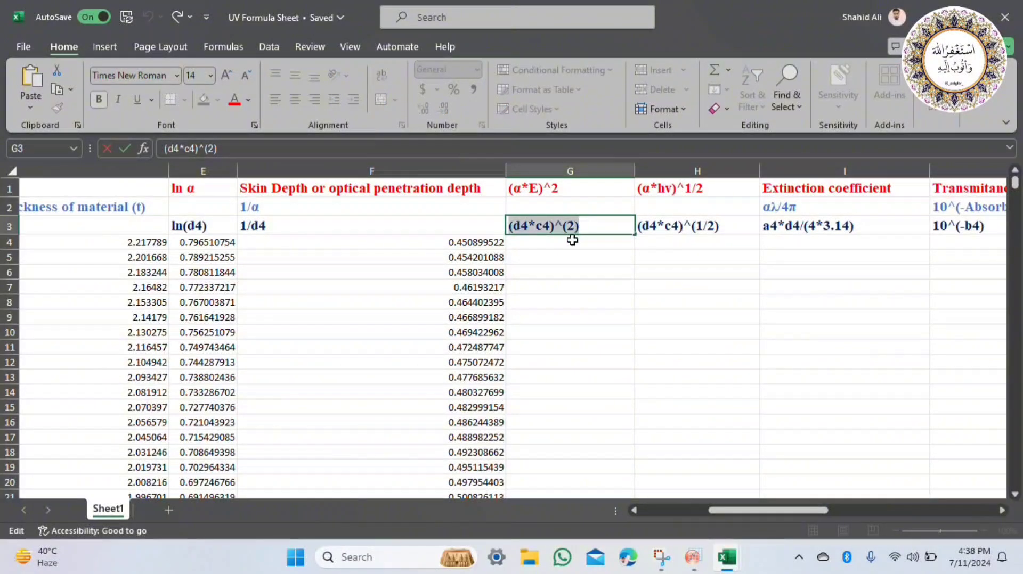
left_click(572, 242)
type("=")
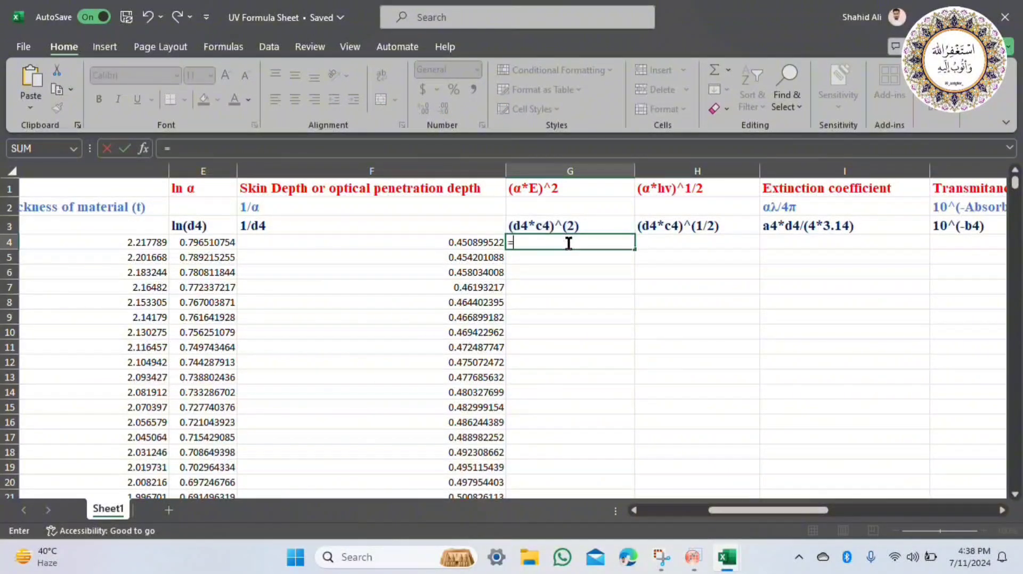
key("ctrl+v")
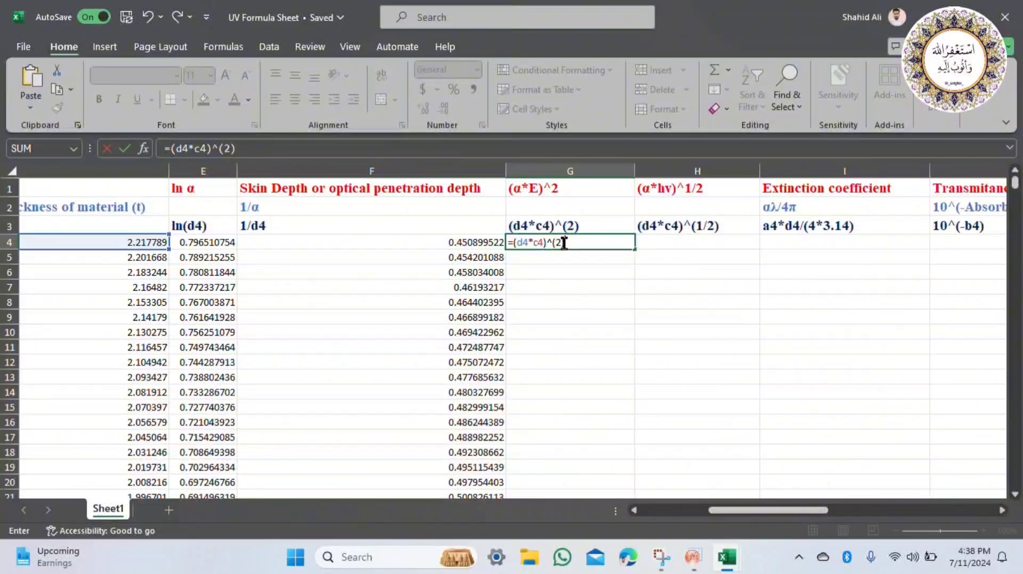
scroll(491, 274, "left", 6)
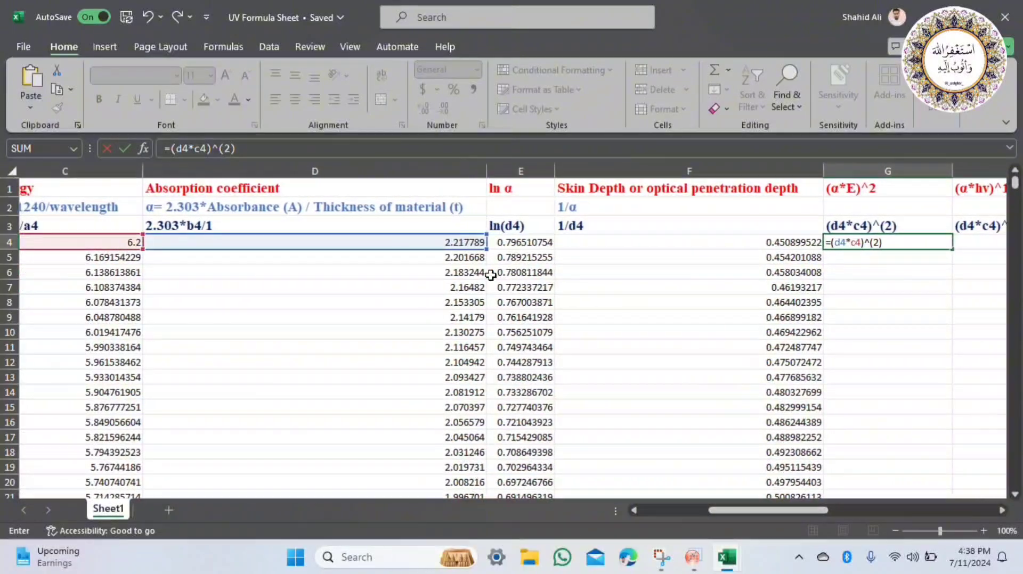
scroll(491, 273, "left", 2)
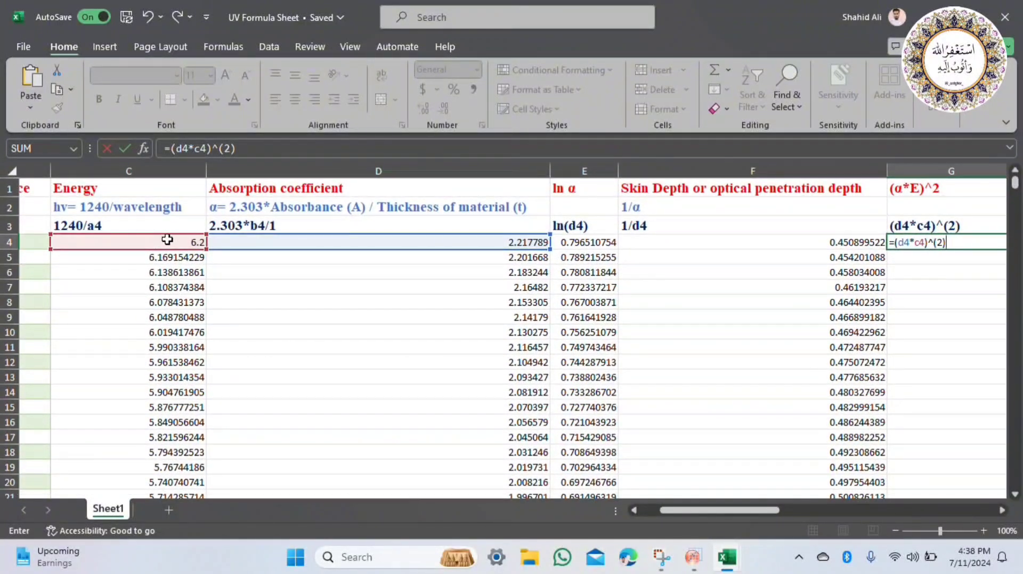
scroll(587, 299, "right", 5)
key("Return")
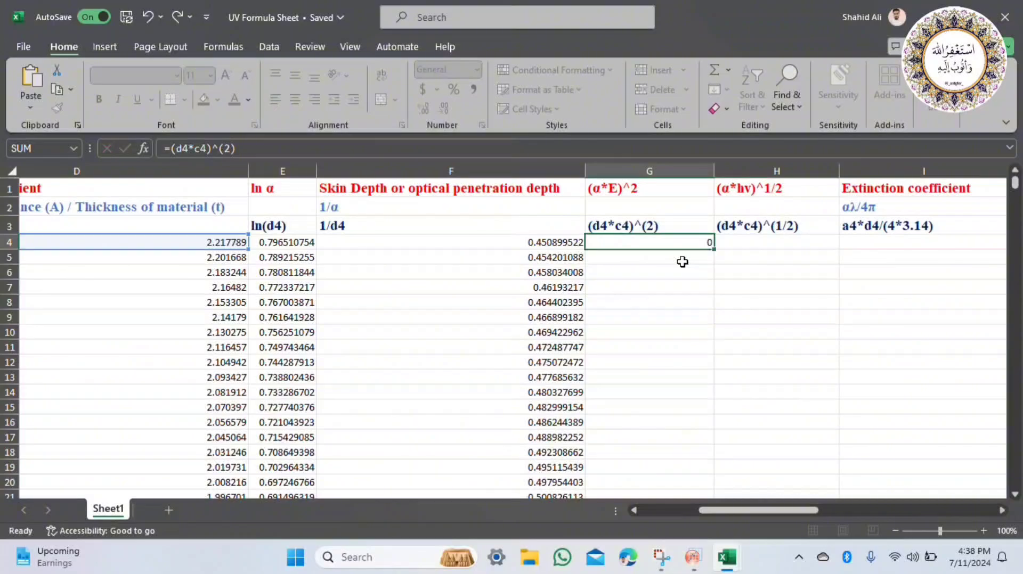
Fill the G4 formula down column G, starting at 189.0705246
left_click(662, 241)
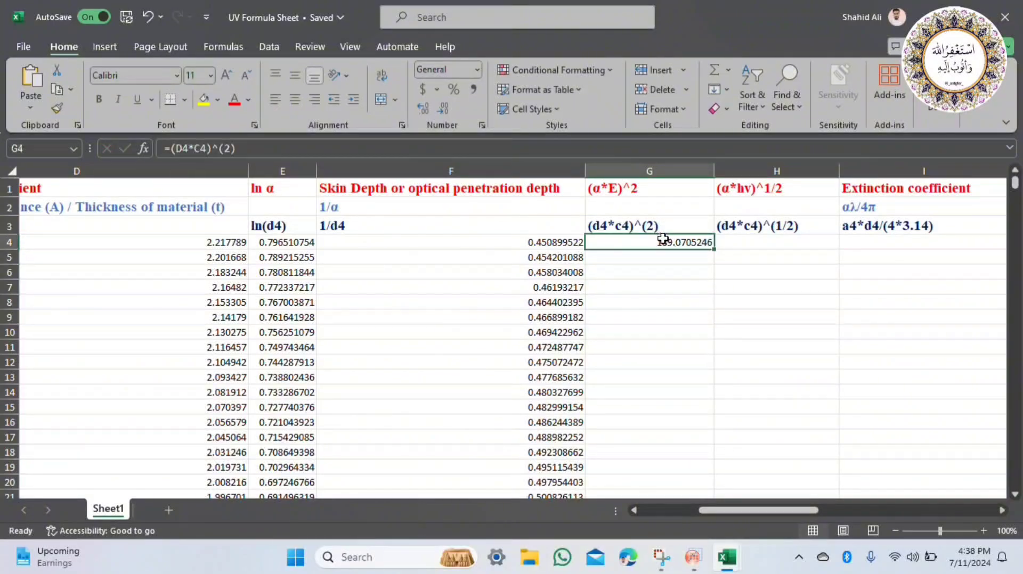
double_click(714, 246)
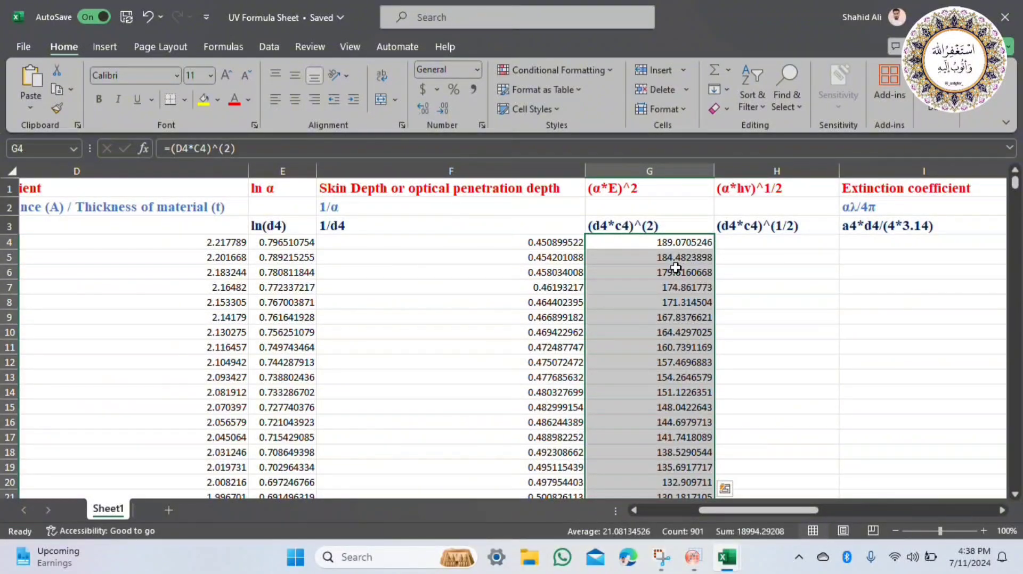
scroll(676, 268, "right", 3)
left_click(621, 243)
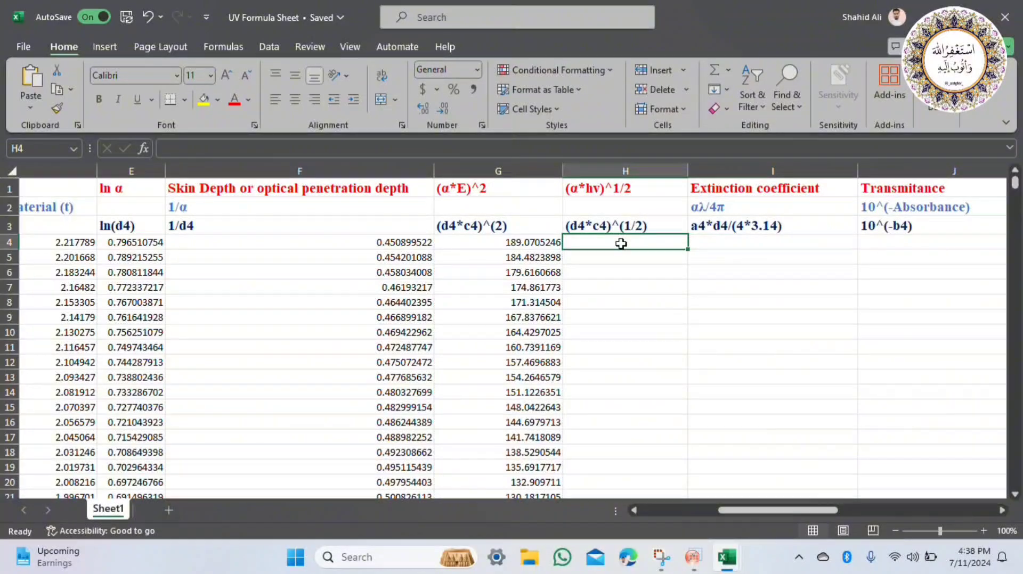
Enter =(D4*C4)^(1/2) in H4 and fill it down column H, starting at 3.70813859
scroll(621, 243, "right", 3)
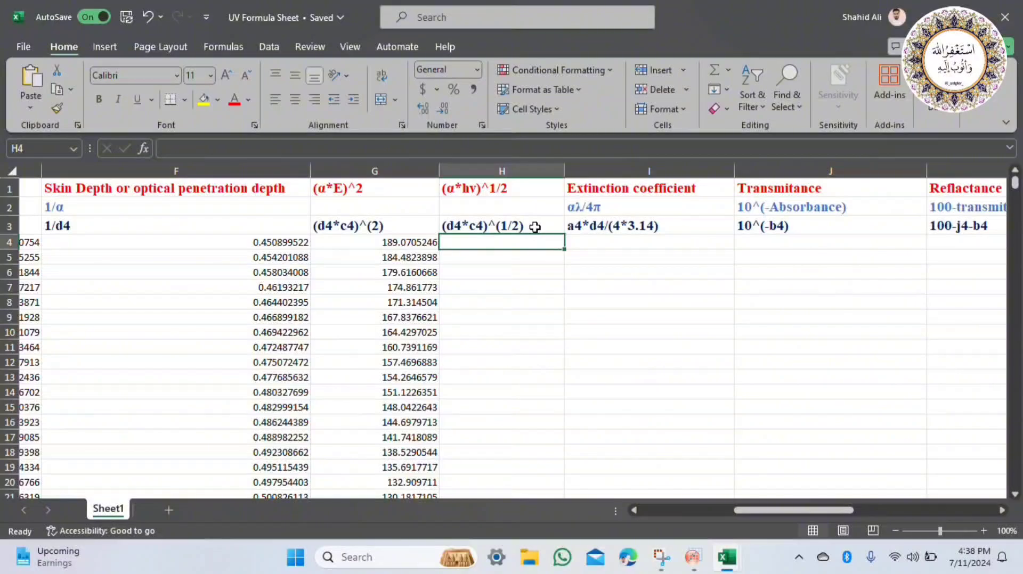
double_click(534, 226)
key("shift+Home")
key("ctrl+c")
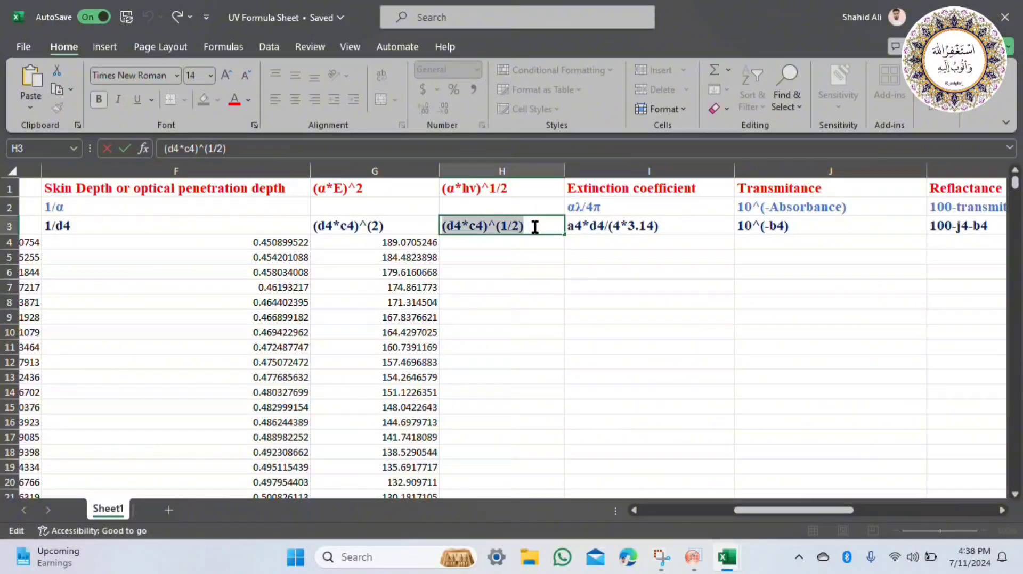
left_click(510, 243)
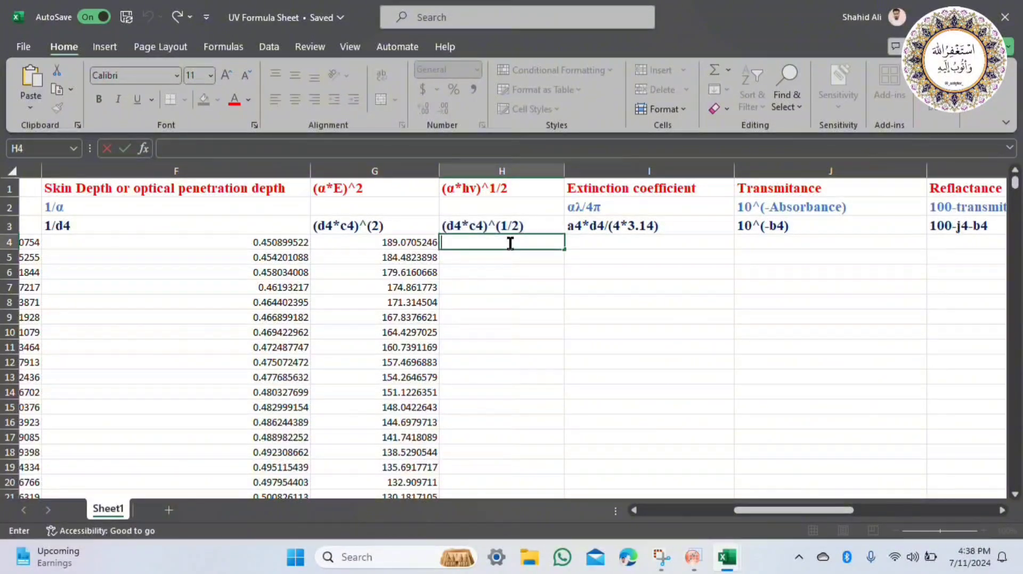
type("=")
key("ctrl+v")
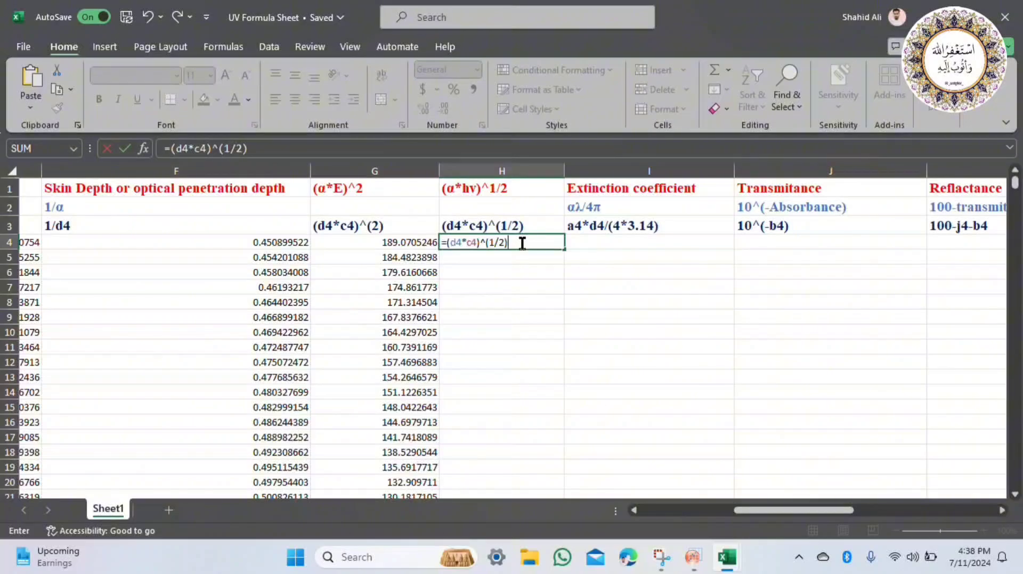
key("Return")
left_click(526, 243)
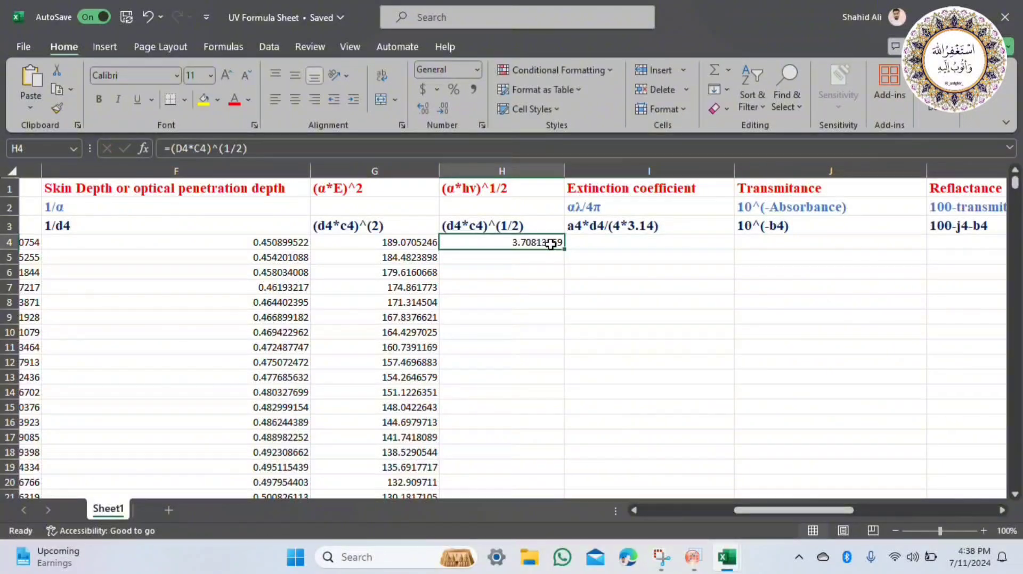
double_click(564, 250)
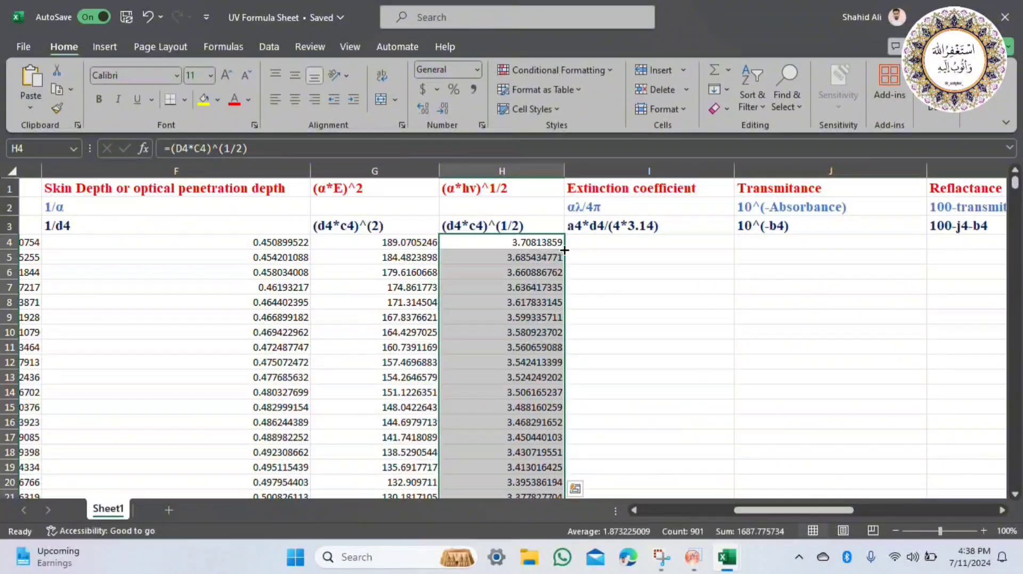
left_click(416, 257)
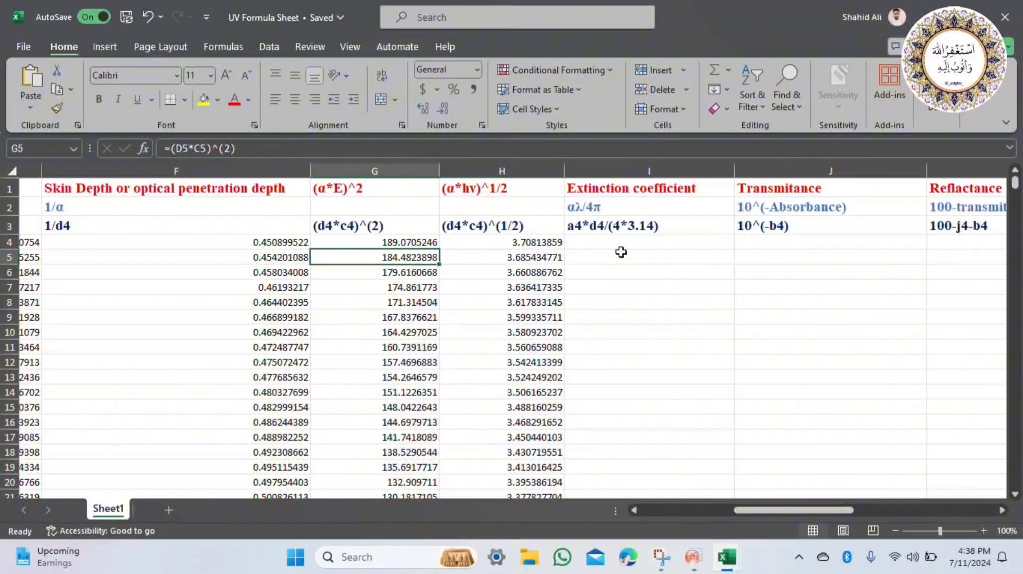
left_click(639, 240)
scroll(639, 240, "right", 3)
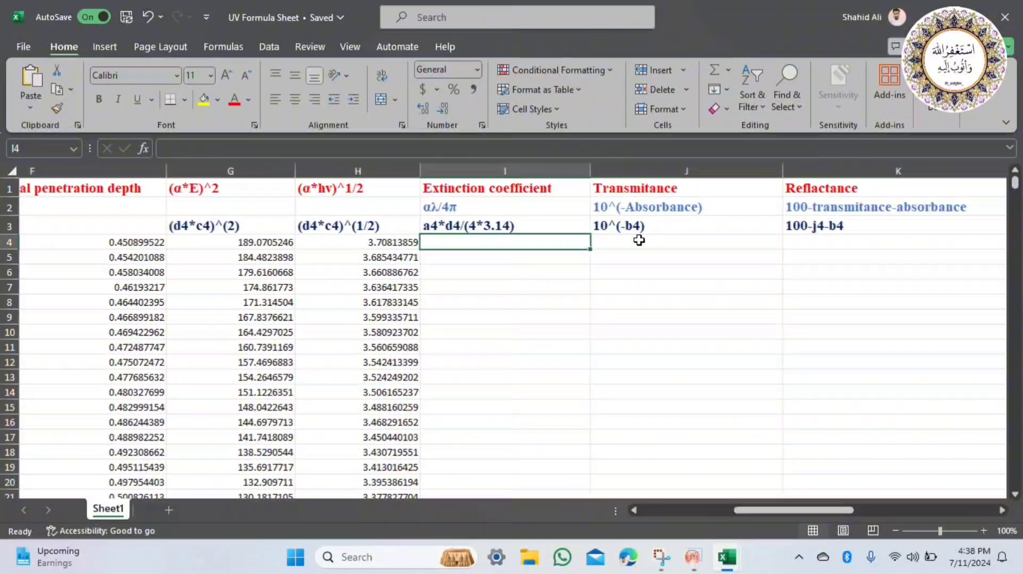
Enter =A4*D4/(4*3.14) in I4 and fill it down column I, starting at 35.31511146
left_click(524, 226)
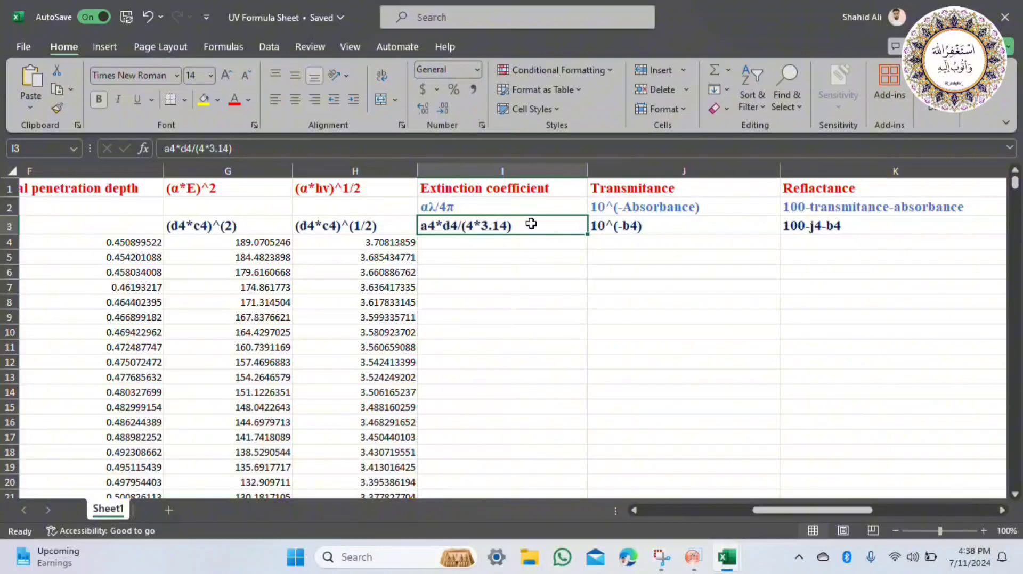
double_click(531, 224)
key("shift+Home")
key("ctrl+c")
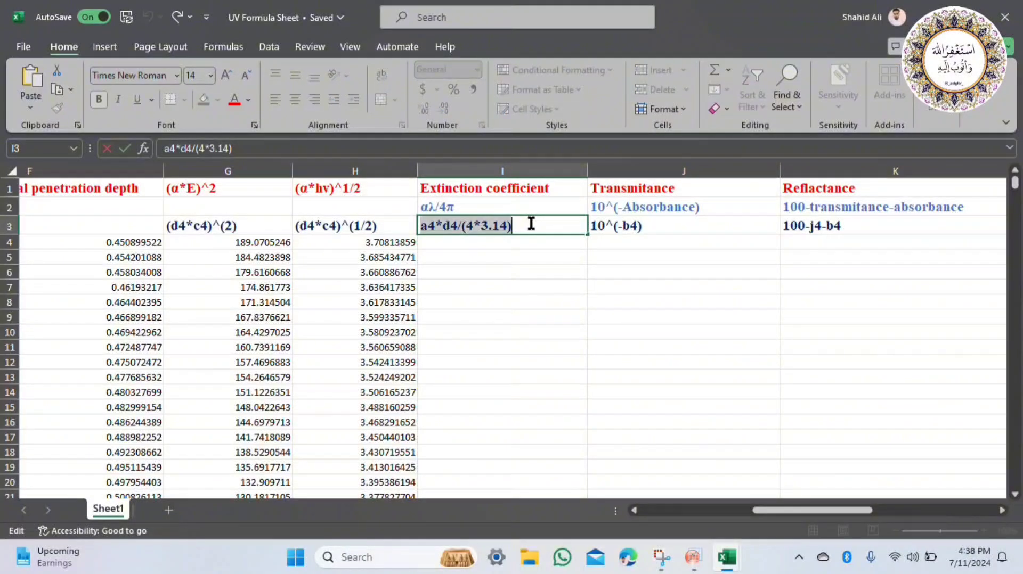
left_click(510, 240)
type("=")
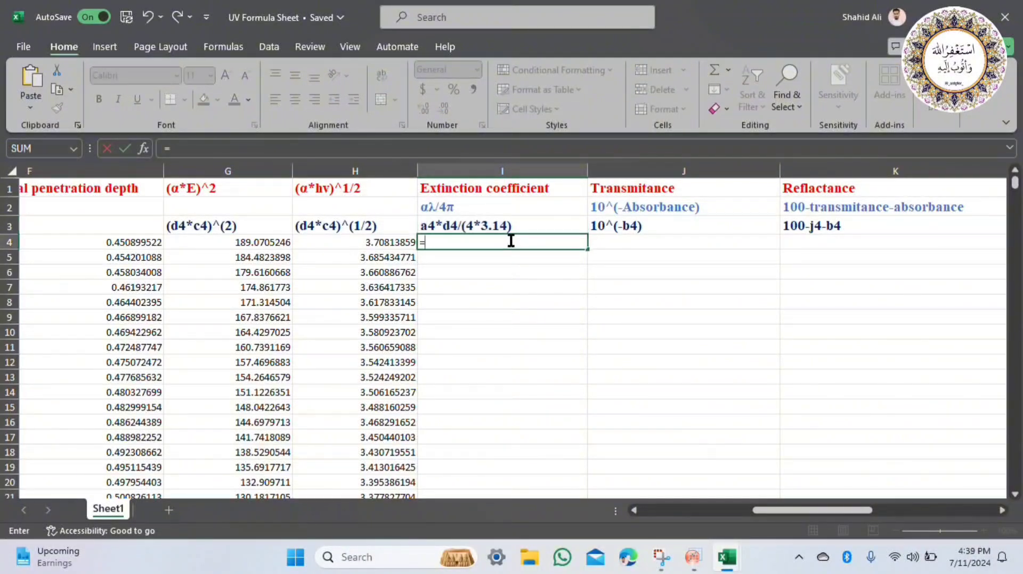
key("ctrl+v")
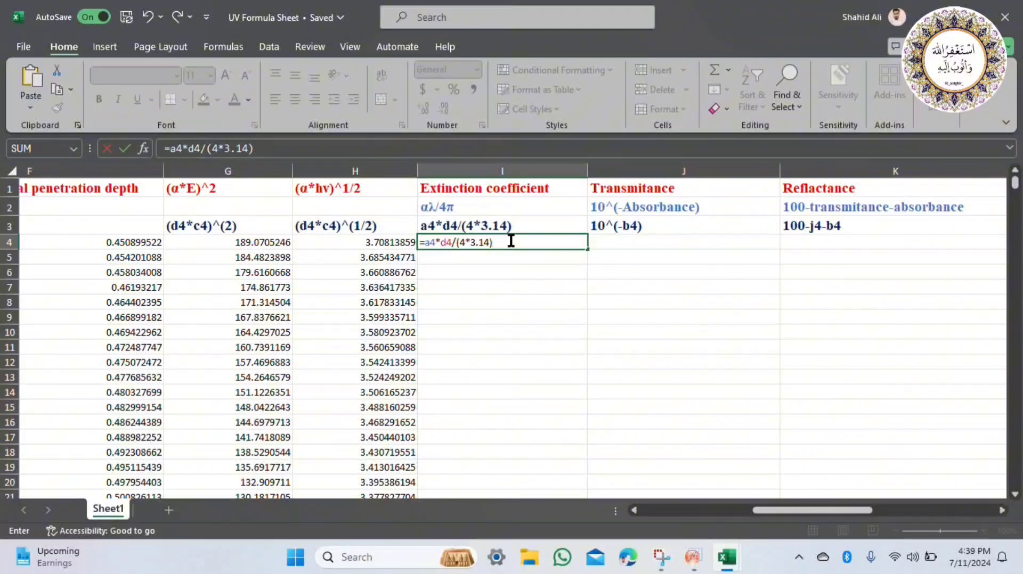
scroll(499, 256, "left", 5)
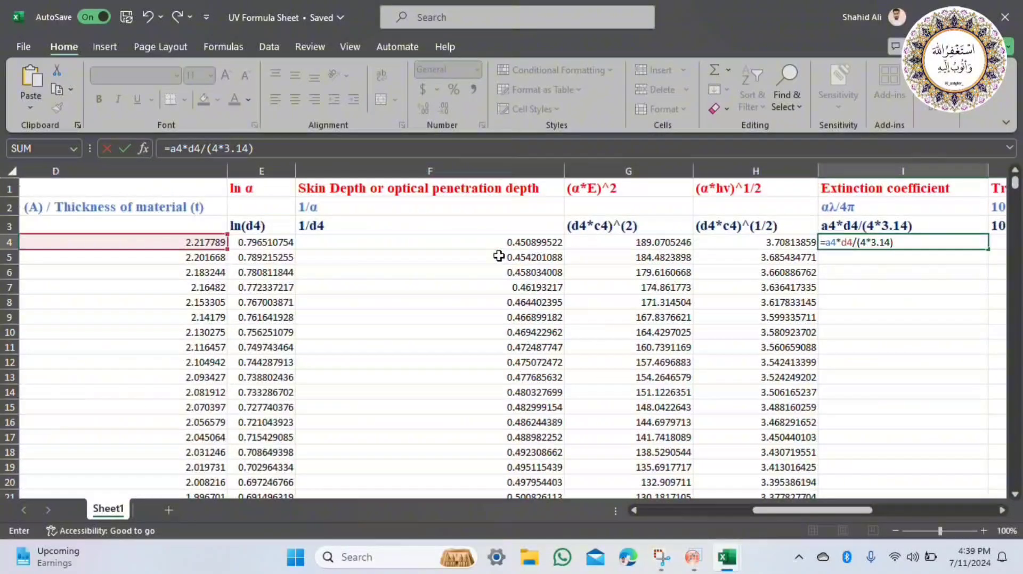
scroll(499, 256, "right", 5)
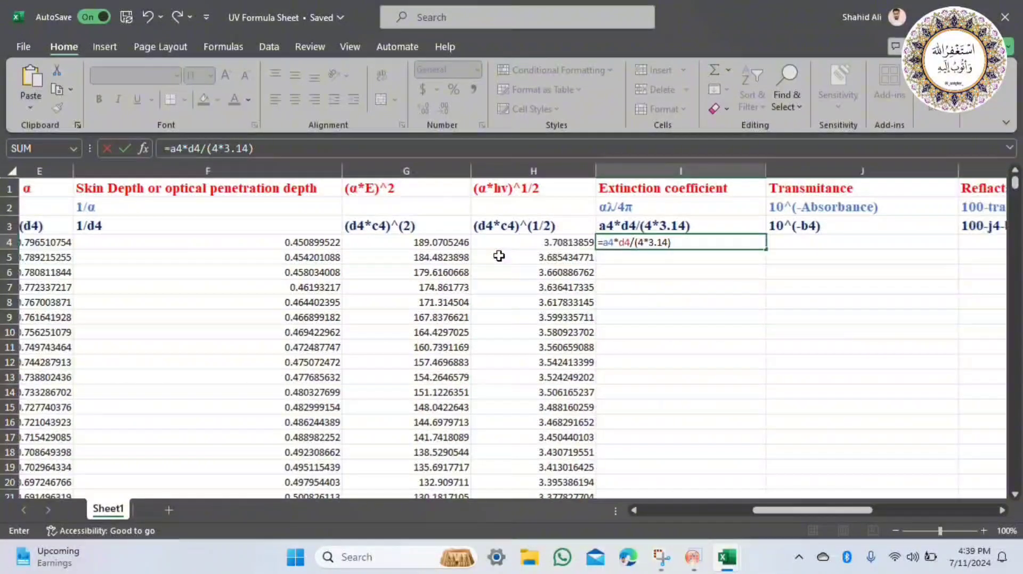
key("Return")
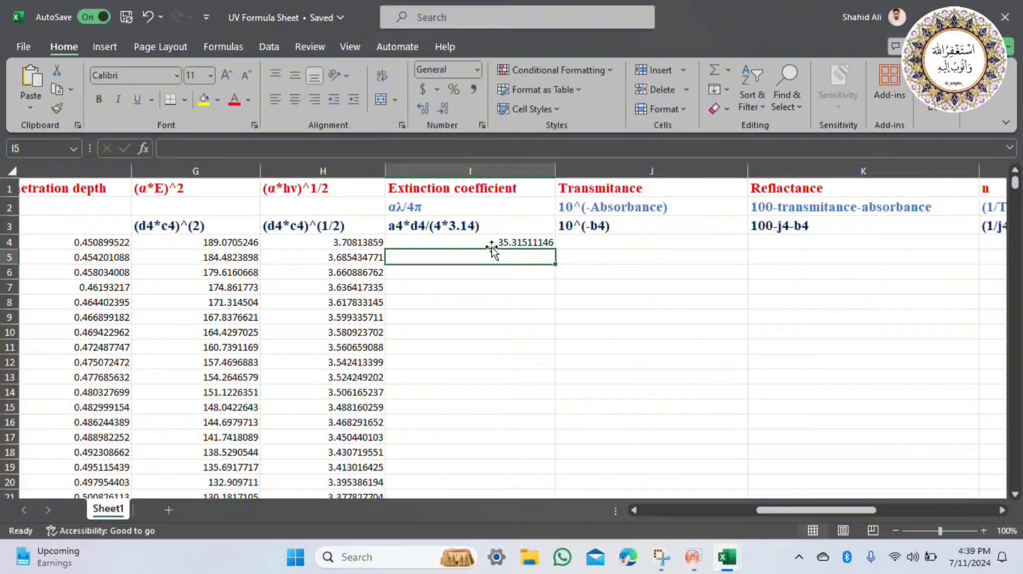
left_click(490, 243)
double_click(556, 251)
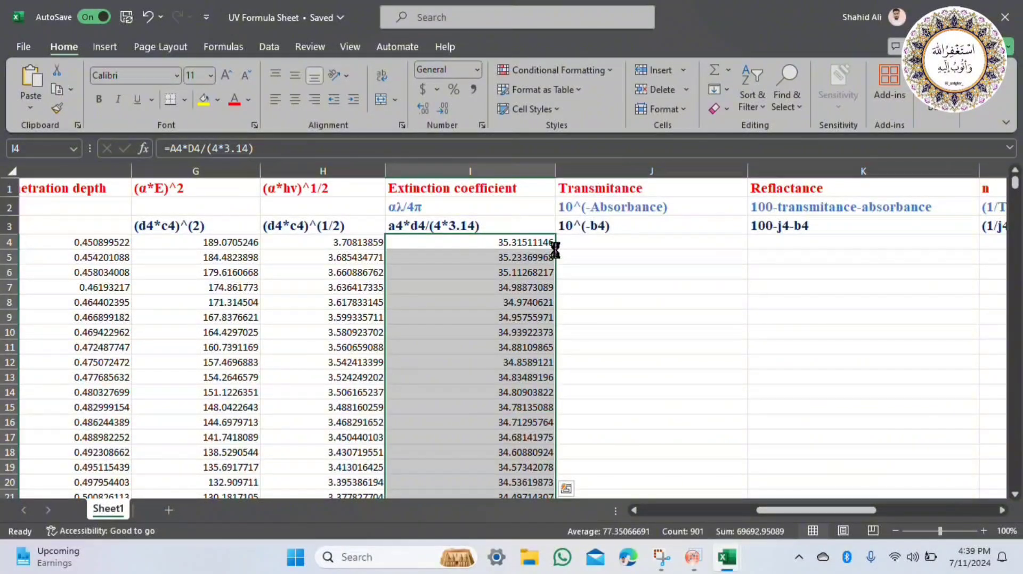
left_click(596, 242)
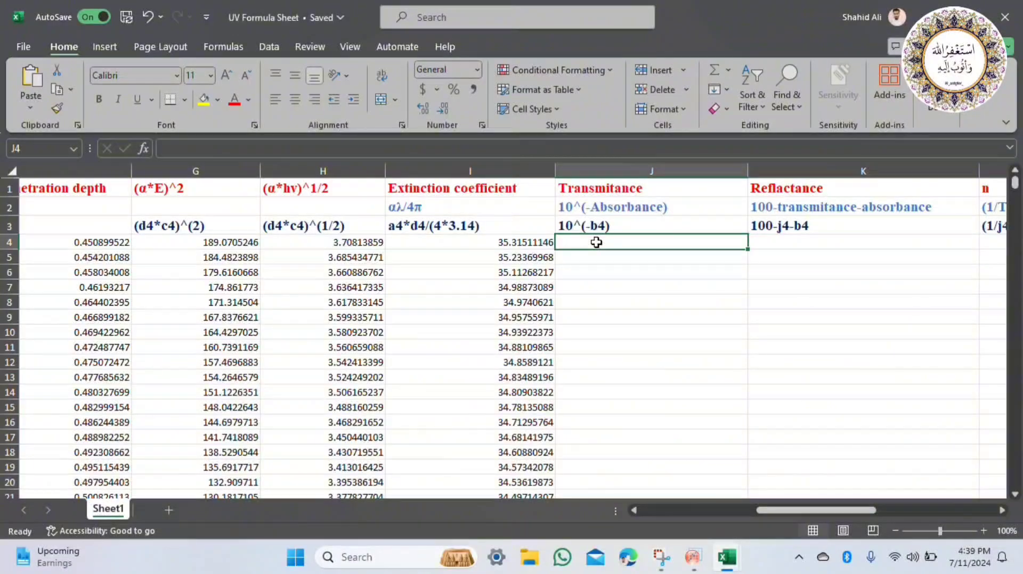
Enter =10^(-B4) in J4 and fill it down the Transmitance column
scroll(596, 242, "right", 1)
double_click(614, 227)
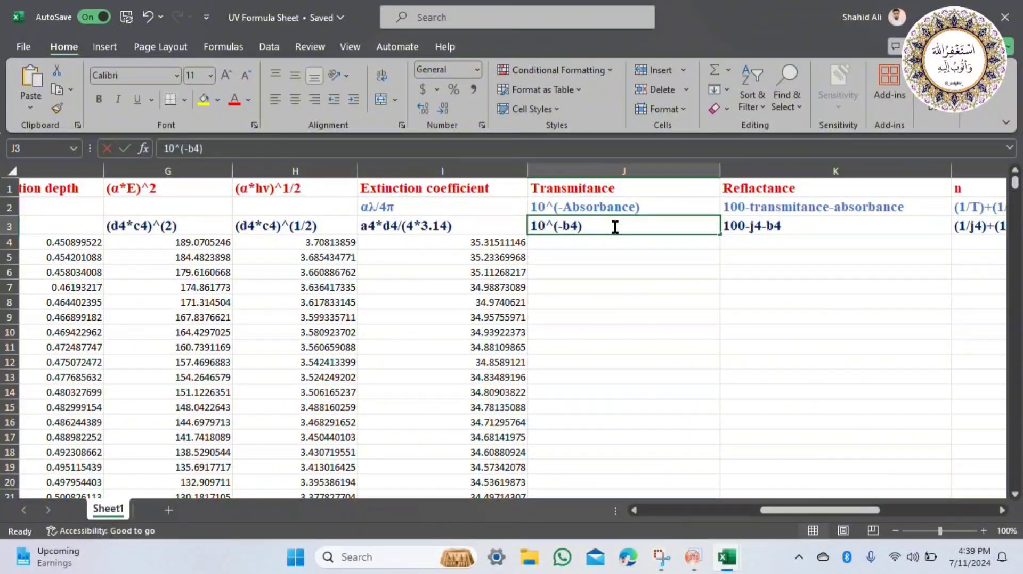
key("shift+Home")
key("ctrl+c")
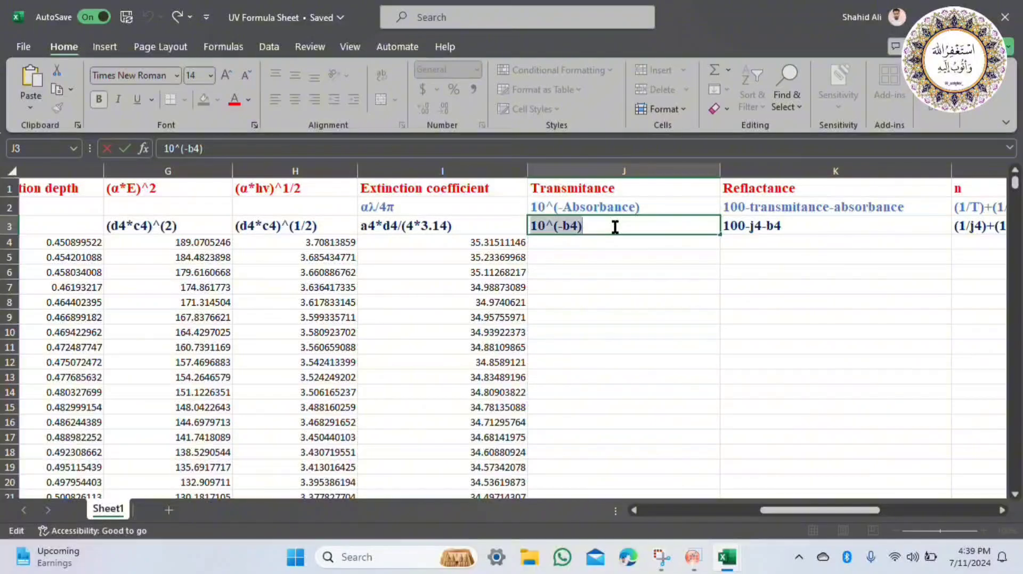
left_click(597, 242)
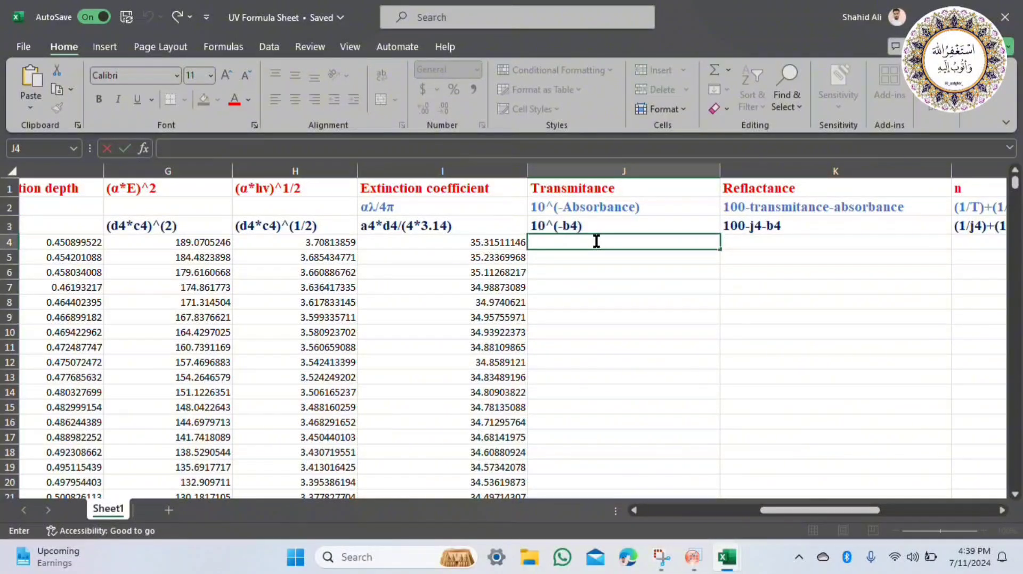
key("ctrl+v")
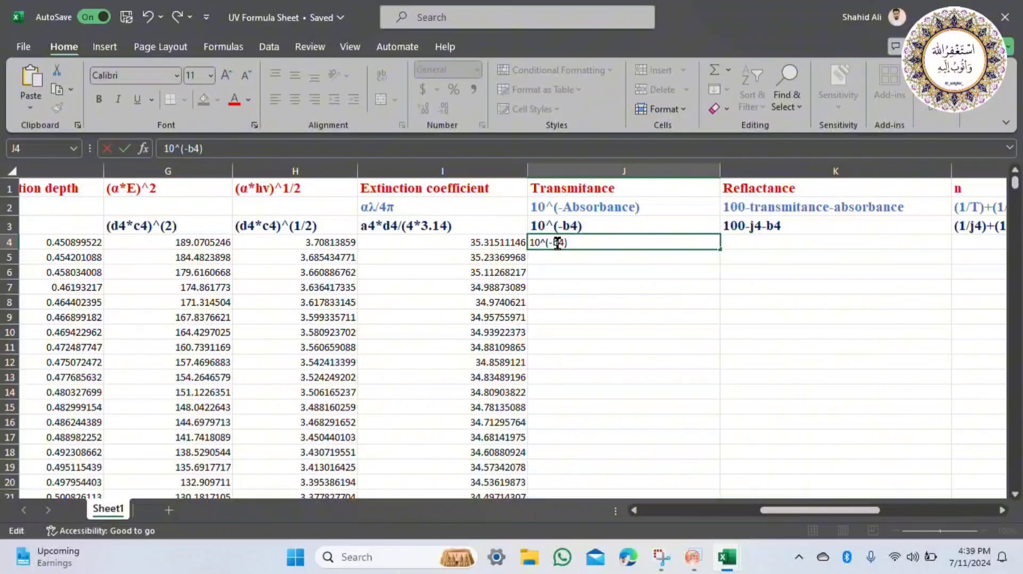
key("Home")
type("=")
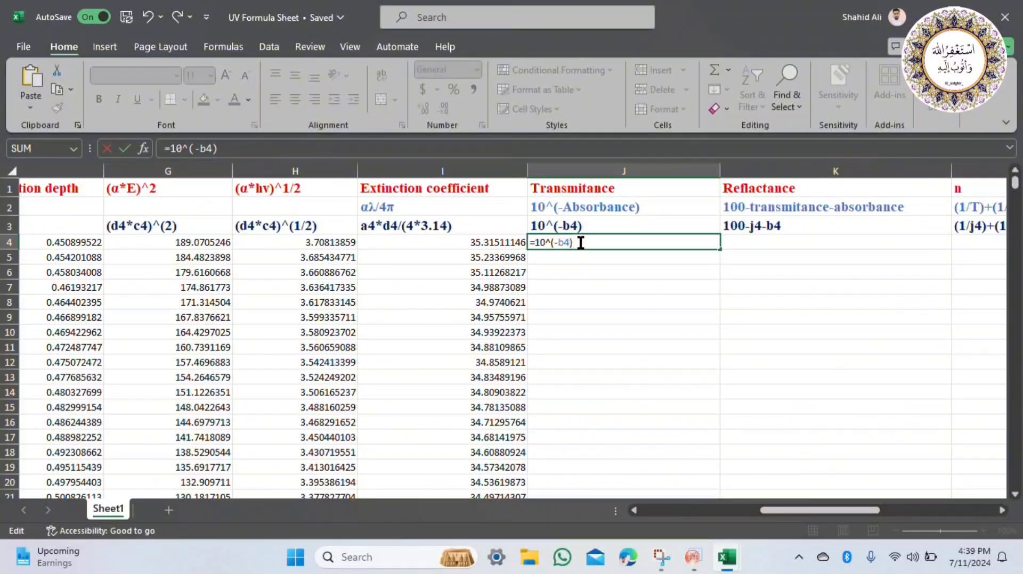
key("Return")
left_click(666, 244)
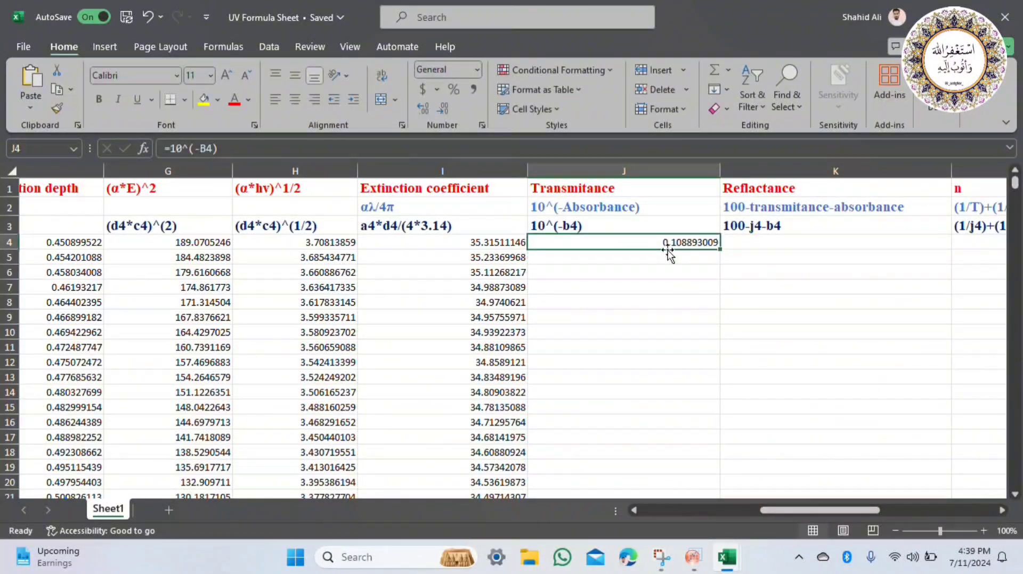
double_click(719, 250)
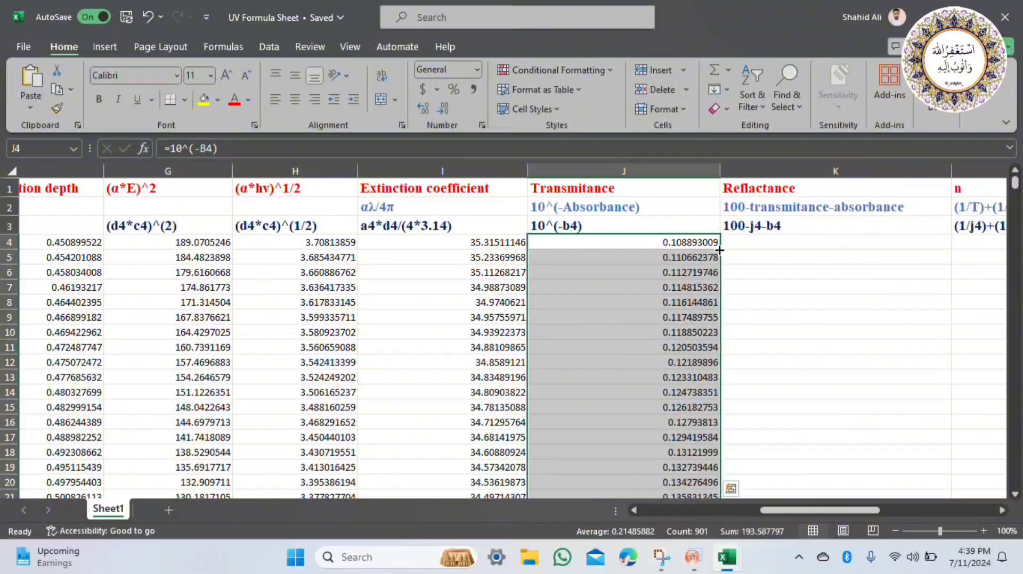
Try scaling the J4 transmittance formula by 100 and fill it down column J
left_click(659, 226)
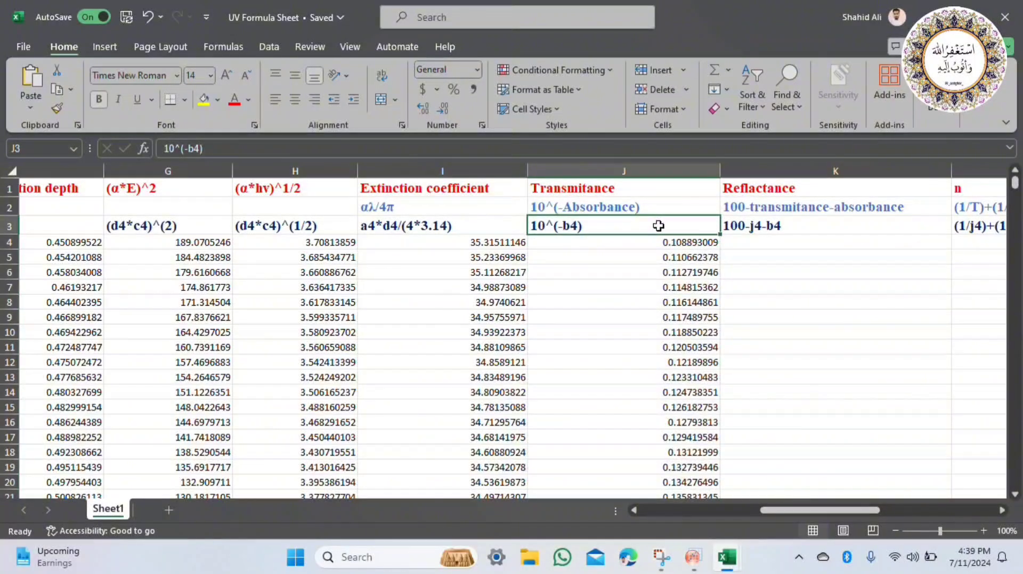
double_click(642, 243)
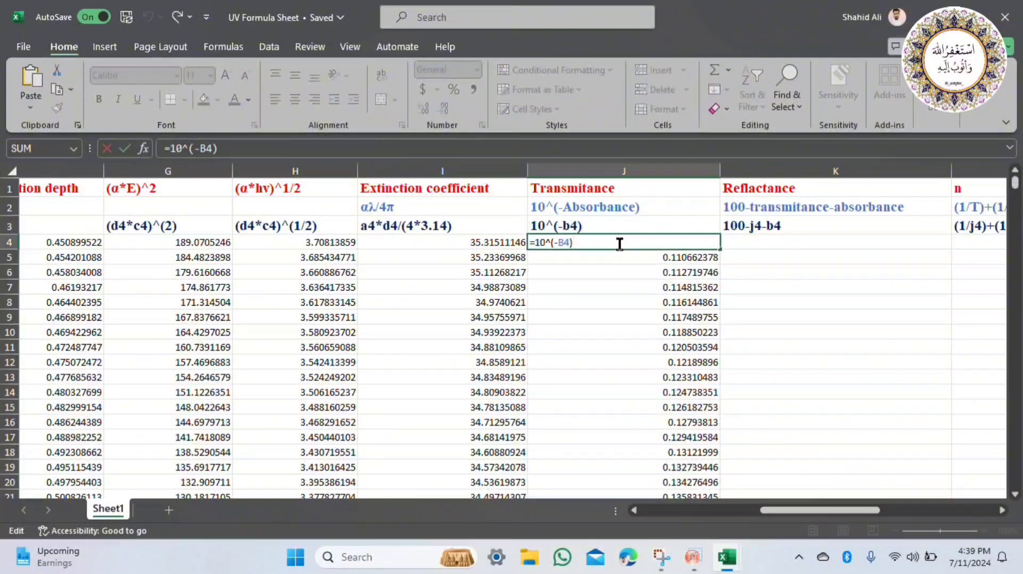
type("*")
key("Return")
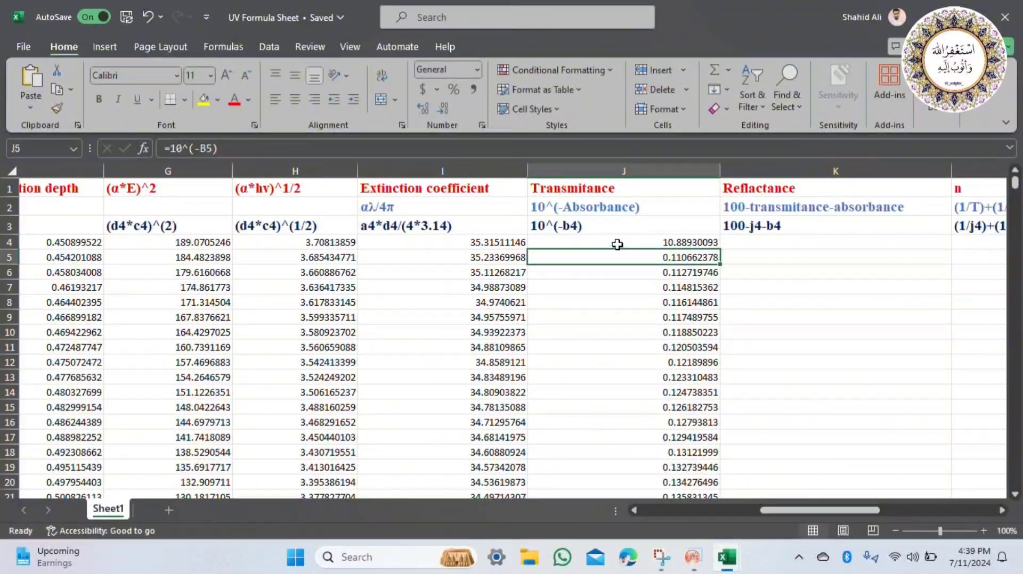
left_click(634, 244)
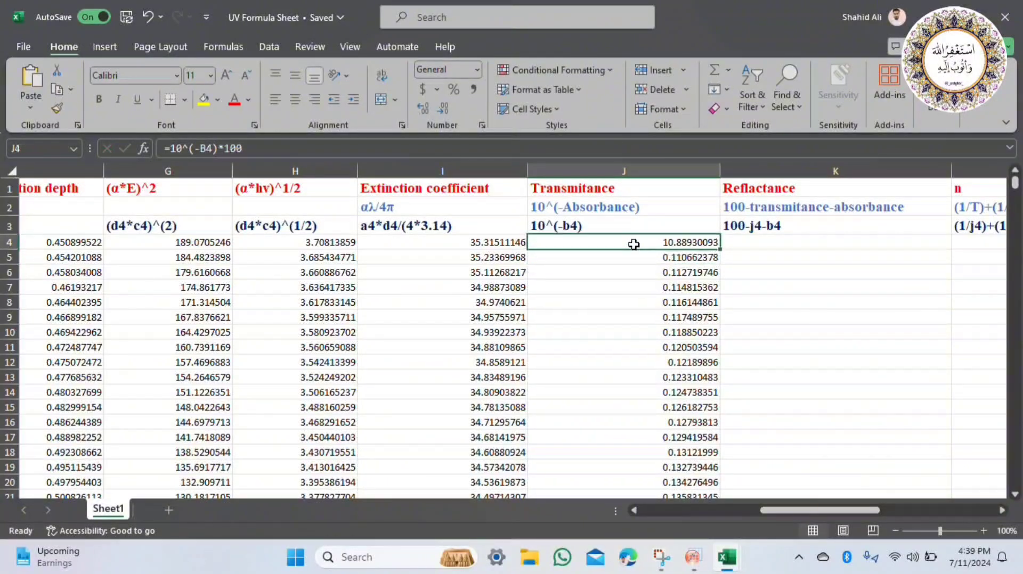
double_click(719, 250)
Remove the ×100 scaling from J4 and refill column J with =10^(-B4), starting at 0.108893009
left_click(681, 224)
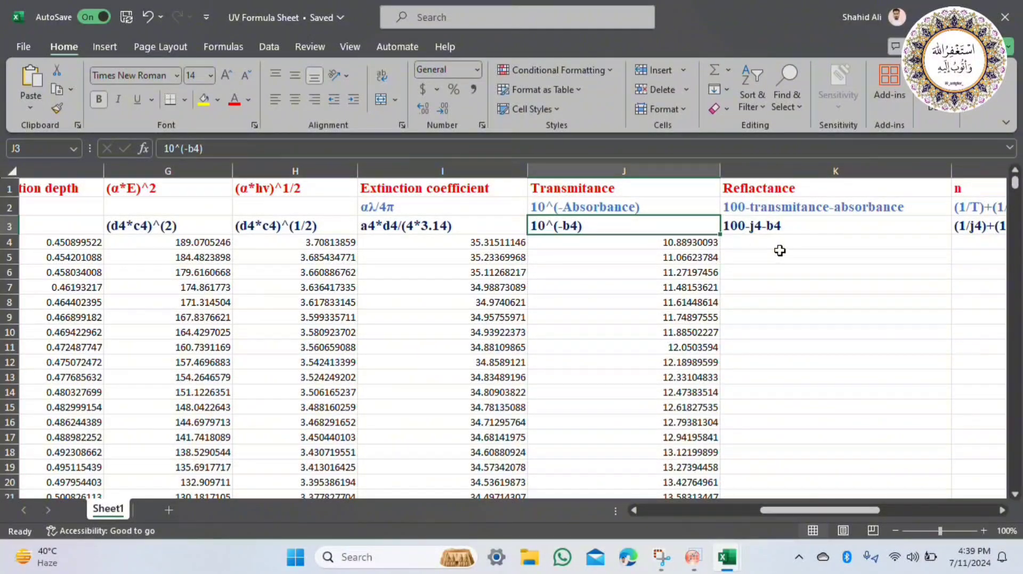
double_click(637, 244)
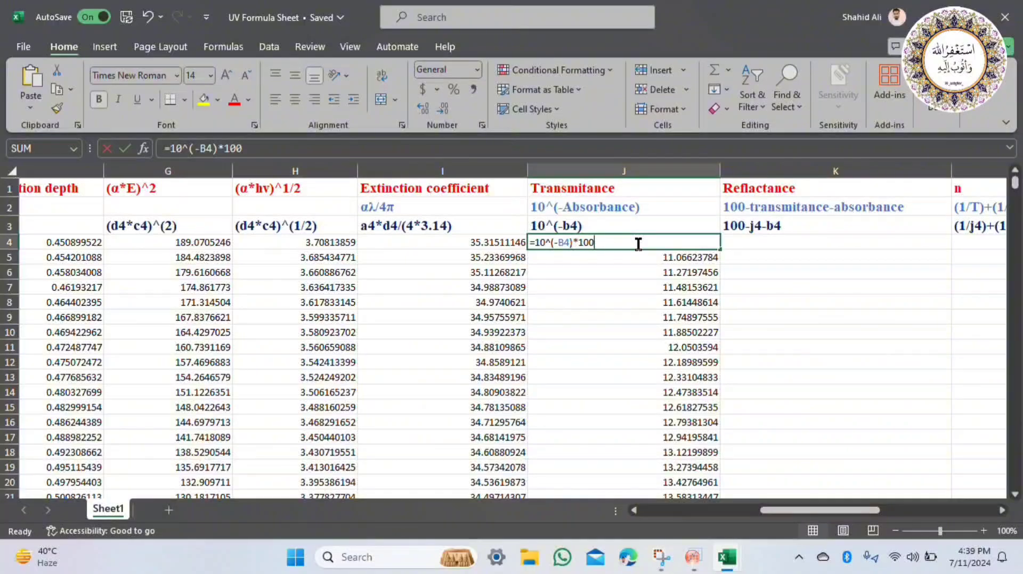
key("BackSpace")
key("BackSpace")
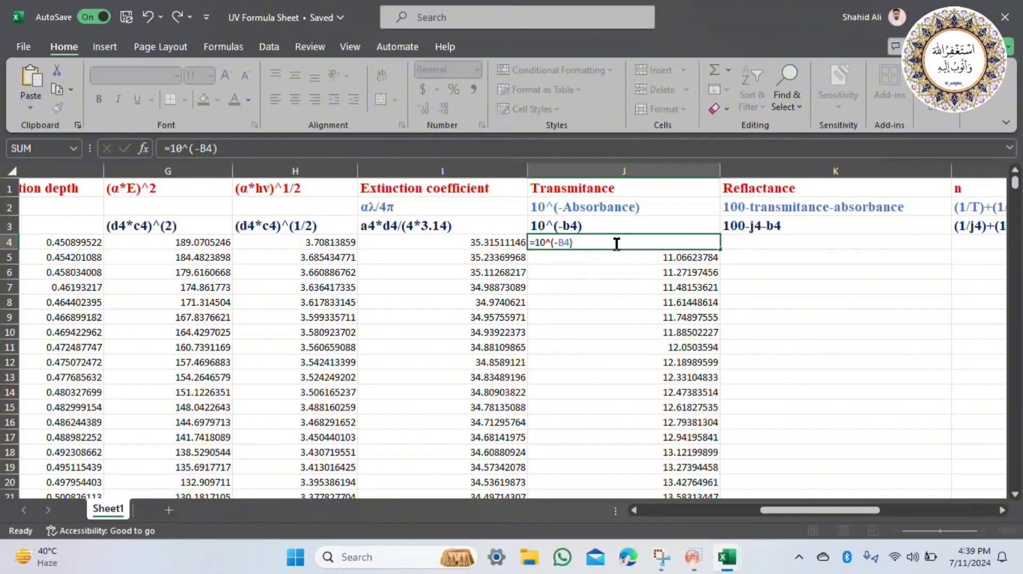
key("Return")
left_click(643, 244)
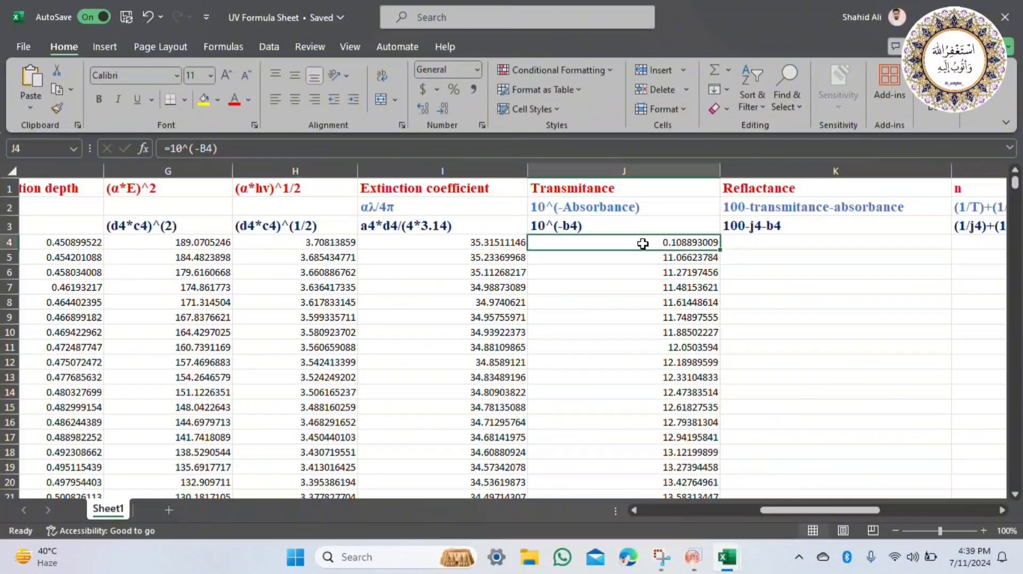
double_click(718, 249)
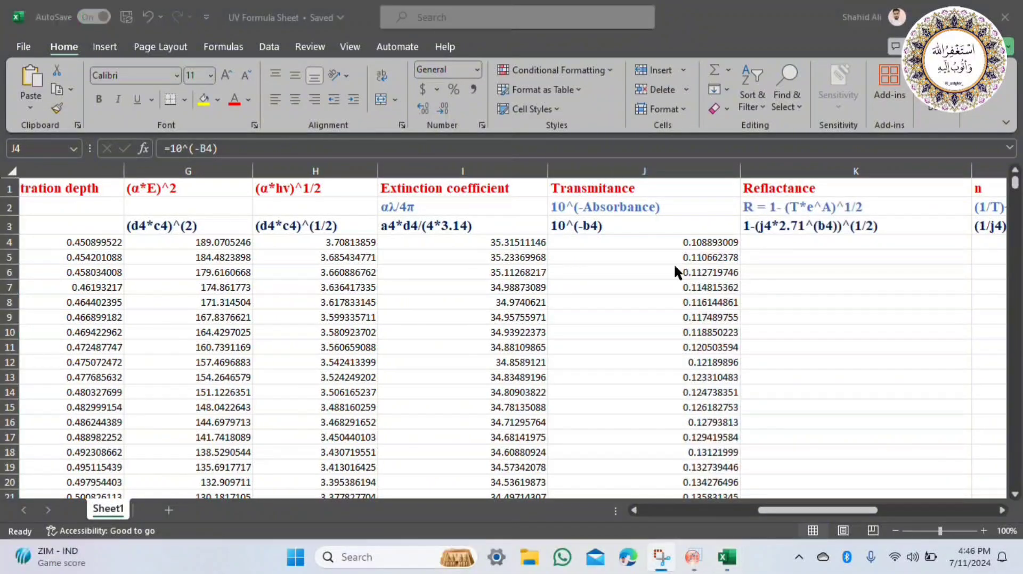
scroll(673, 263, "right", 3)
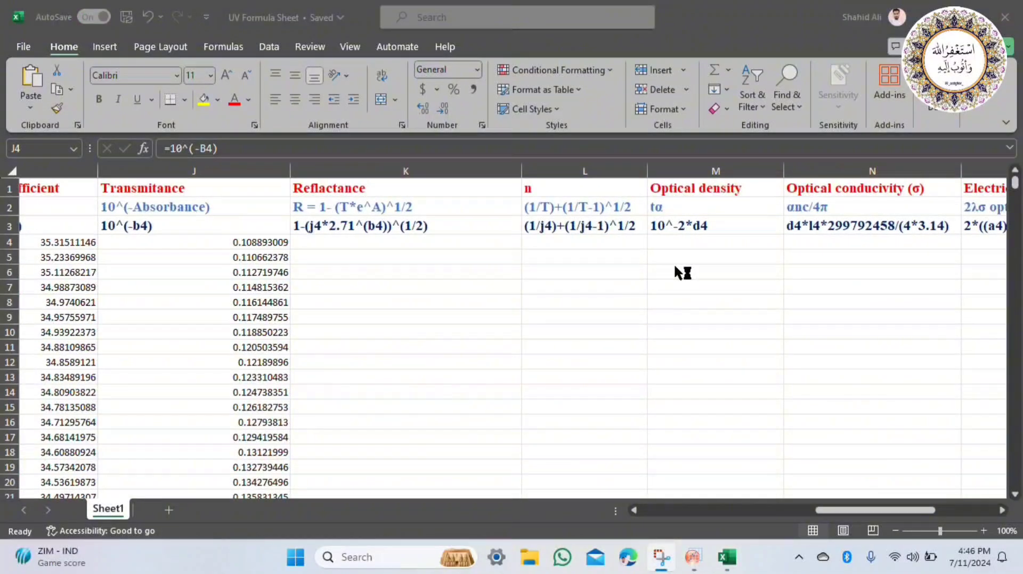
key("alt+Tab")
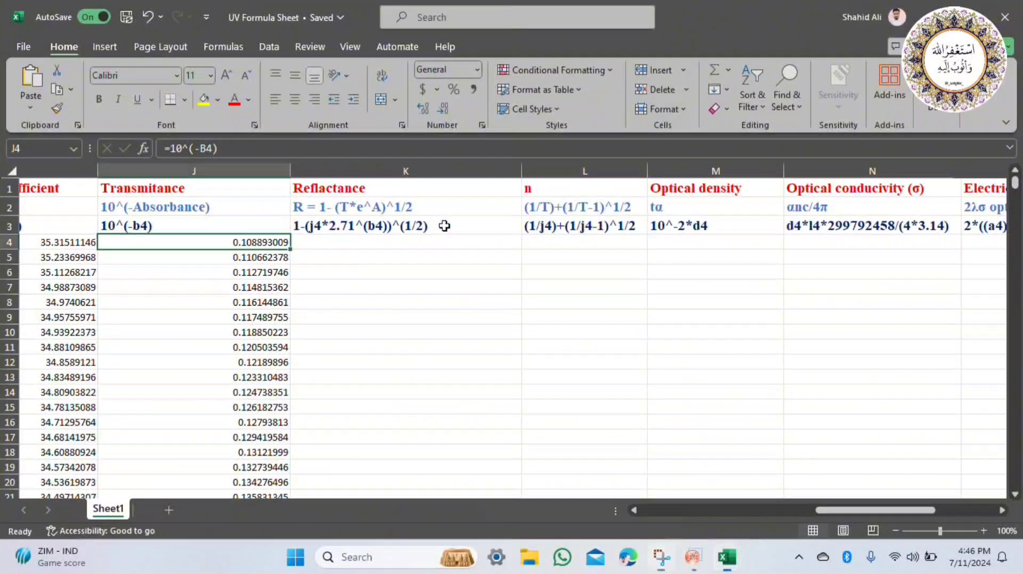
key("F2")
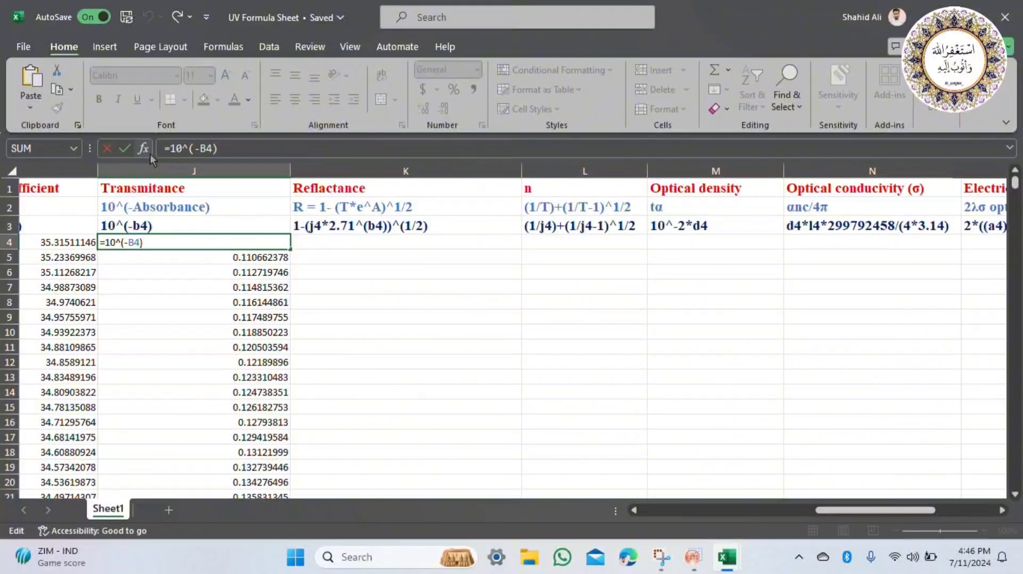
Enter =1-(J4*2.71^(B4))^(1/2) in K4 from the K3 note and fill it down
left_click(107, 149)
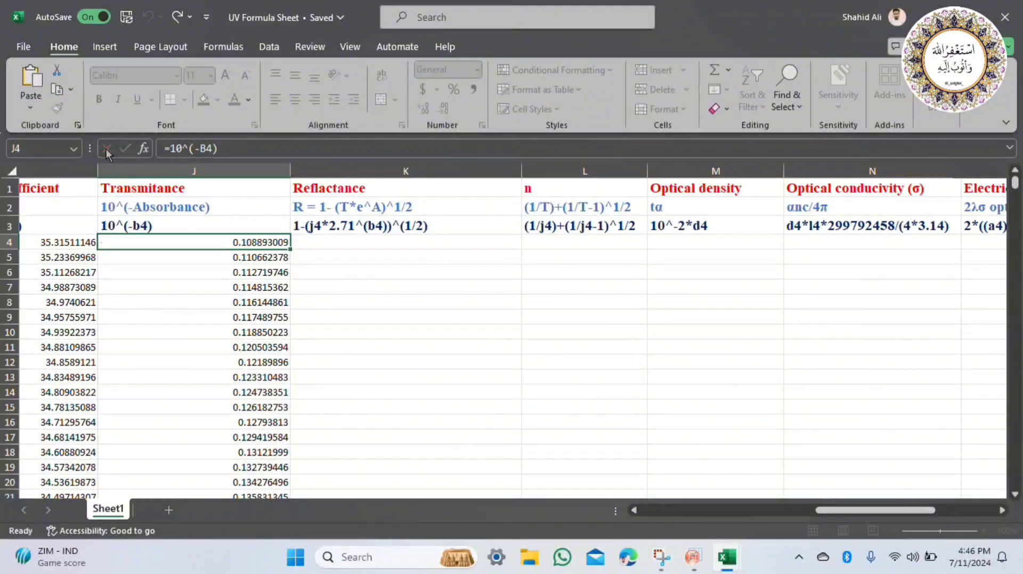
left_click(378, 224)
key("F2")
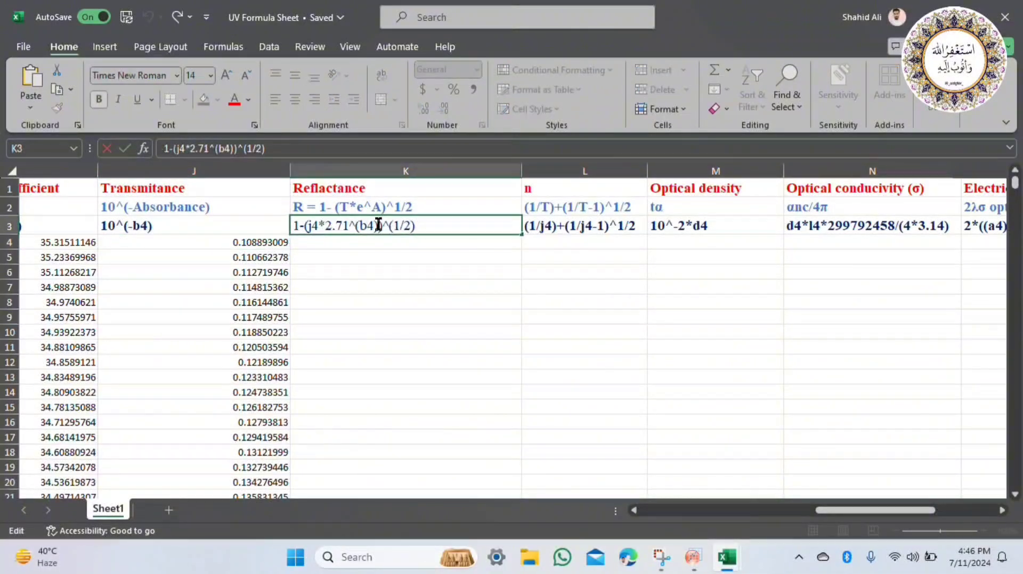
key("shift+Home")
key("ctrl+c")
left_click(398, 248)
type("=")
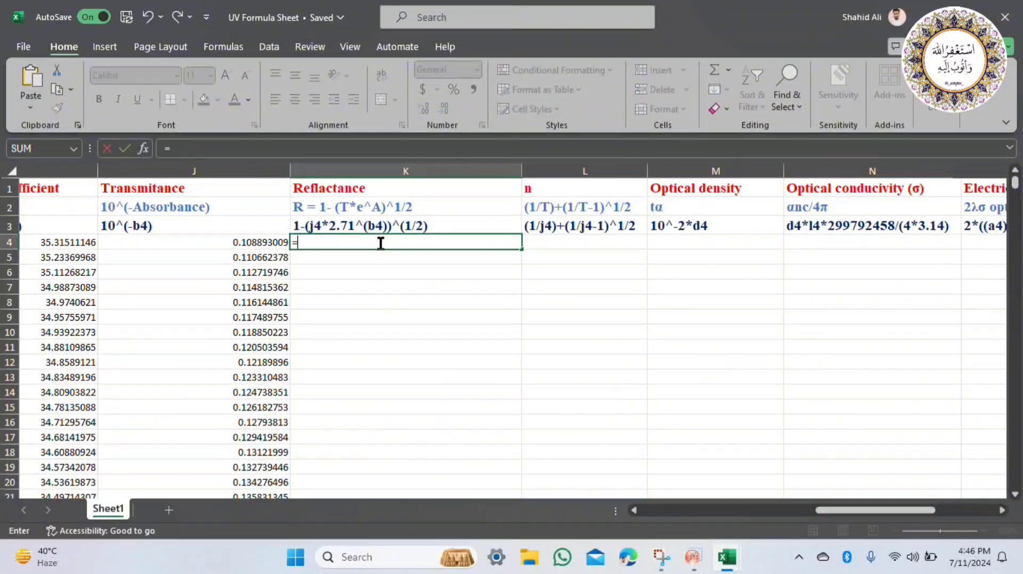
key("ctrl+v")
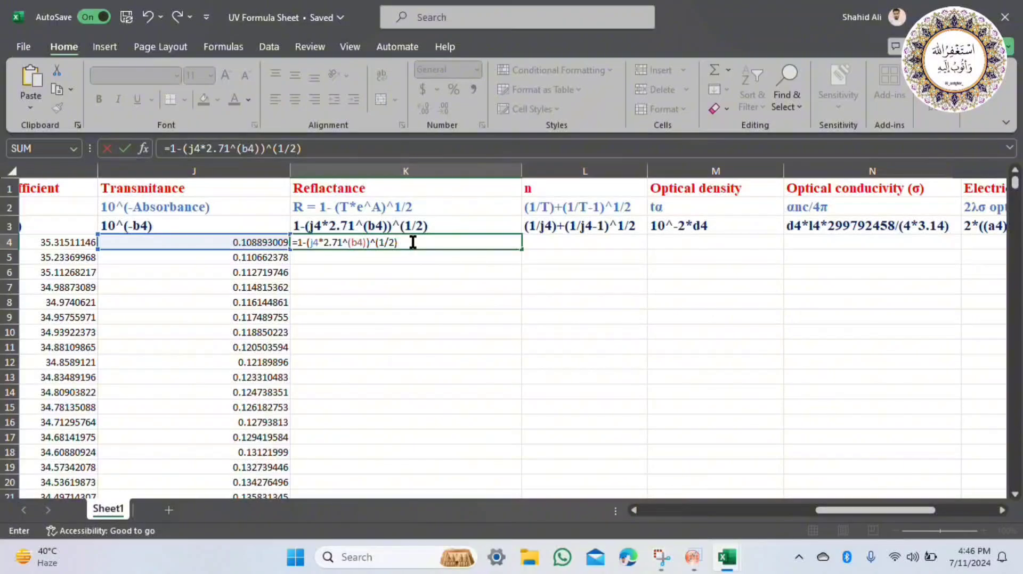
key("ctrl+Return")
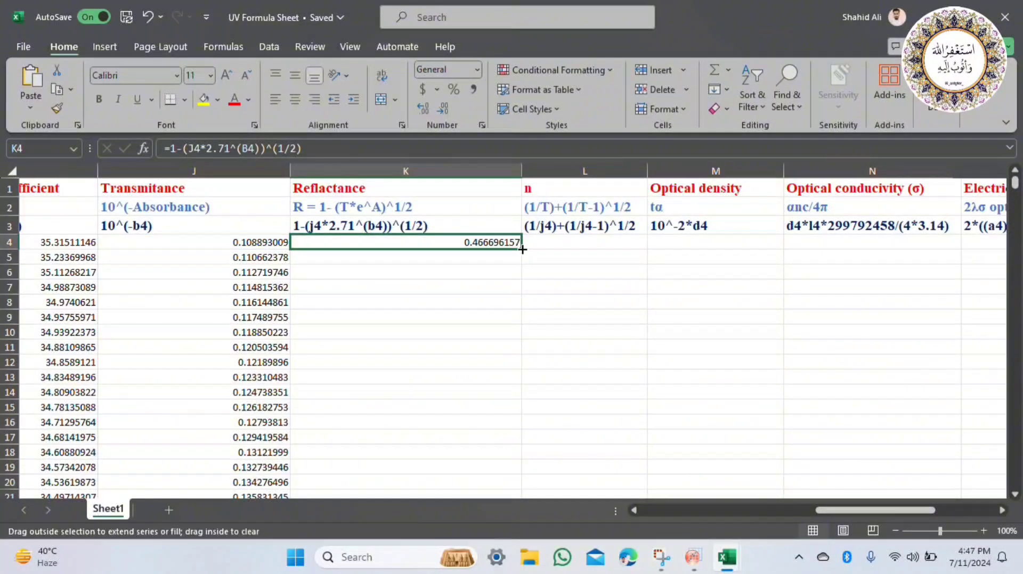
double_click(523, 250)
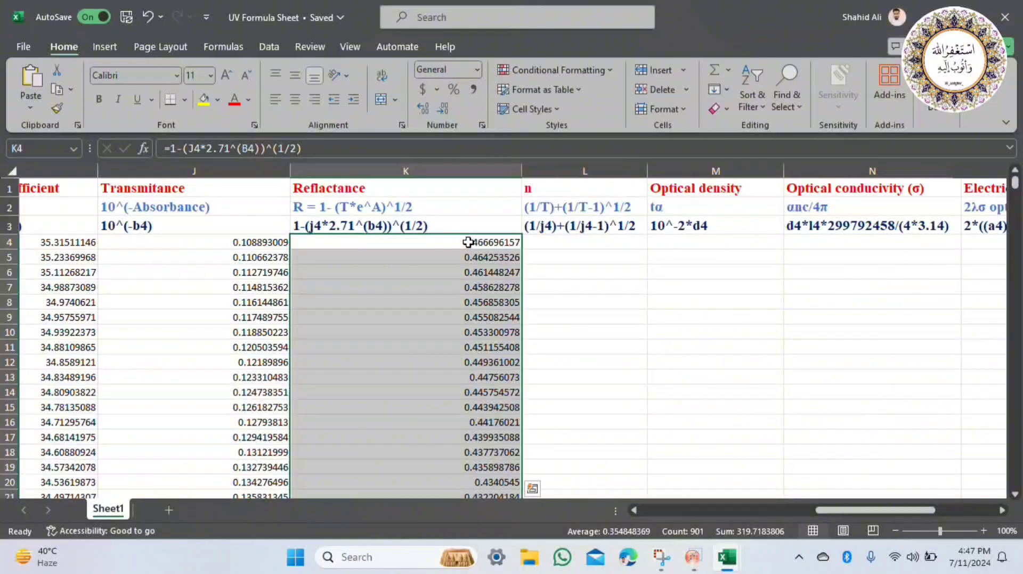
Bracket the K4 reflectance formula for ×100 scaling and fill it down column K
double_click(450, 242)
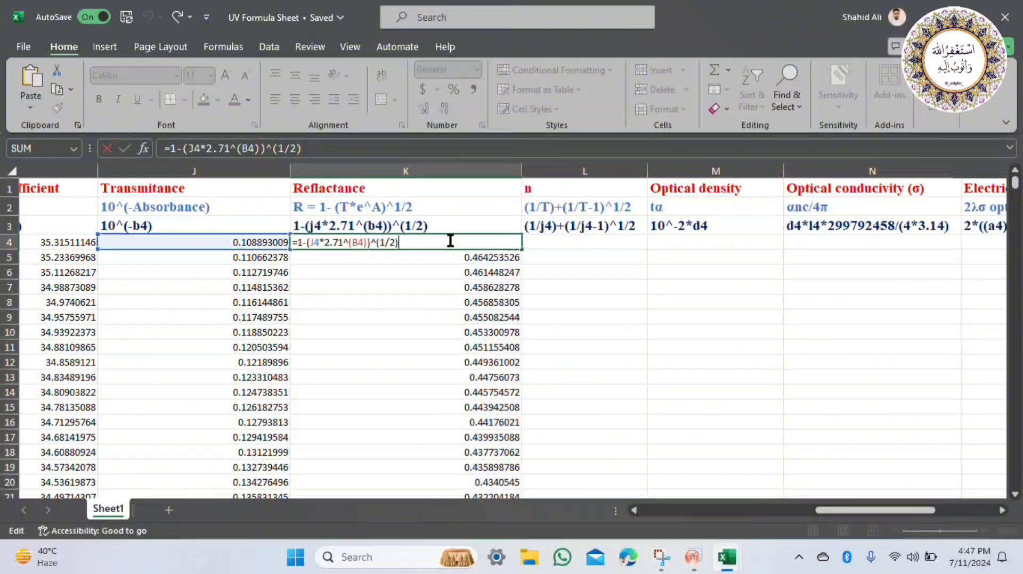
type(")")
left_click(299, 243)
type("(")
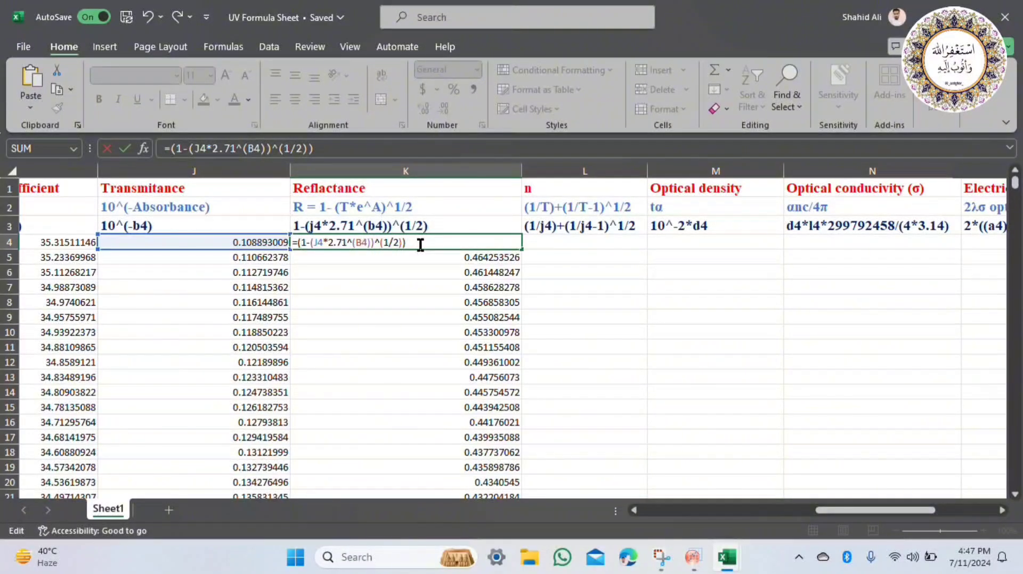
key("Return")
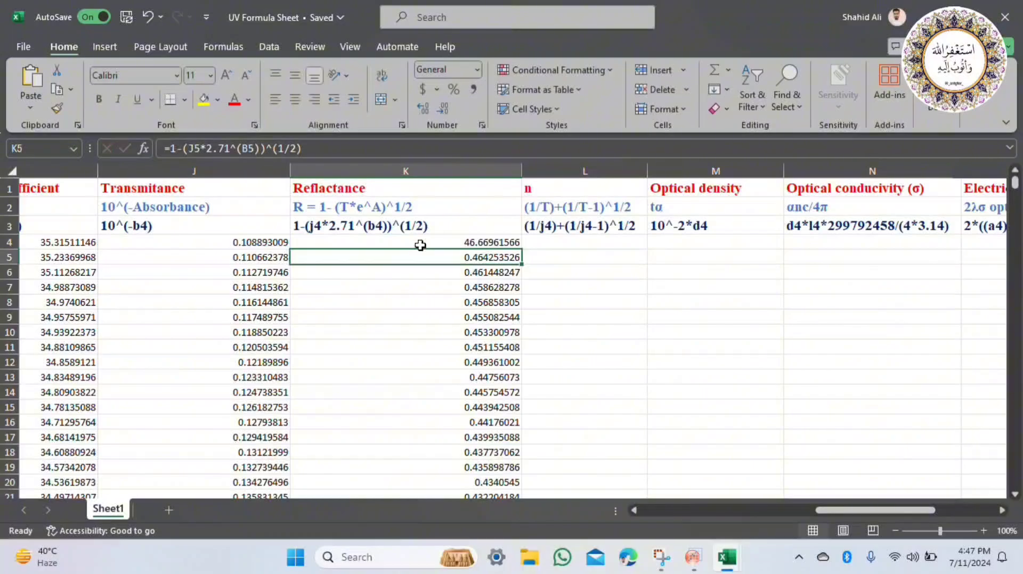
left_click(442, 245)
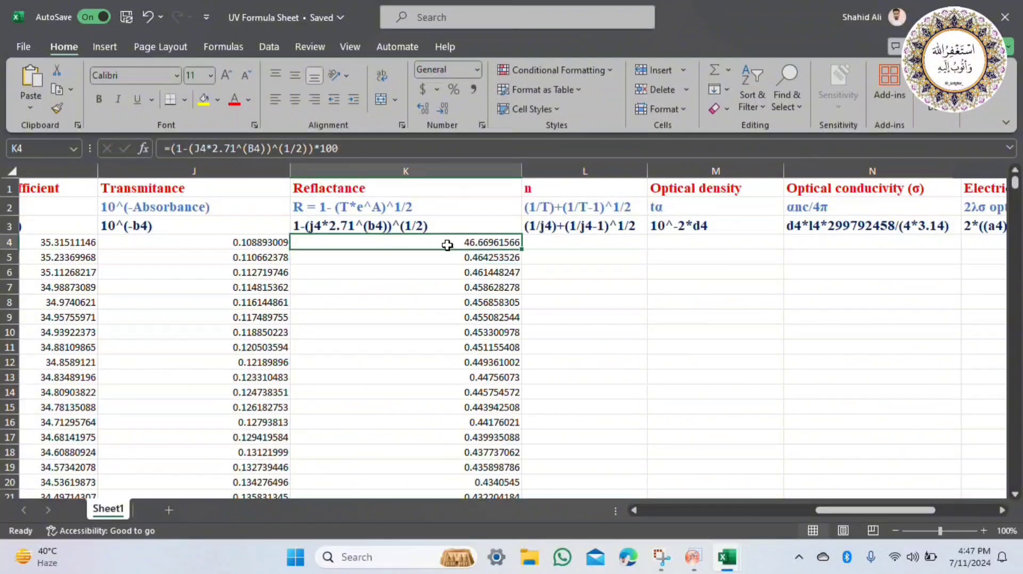
double_click(520, 249)
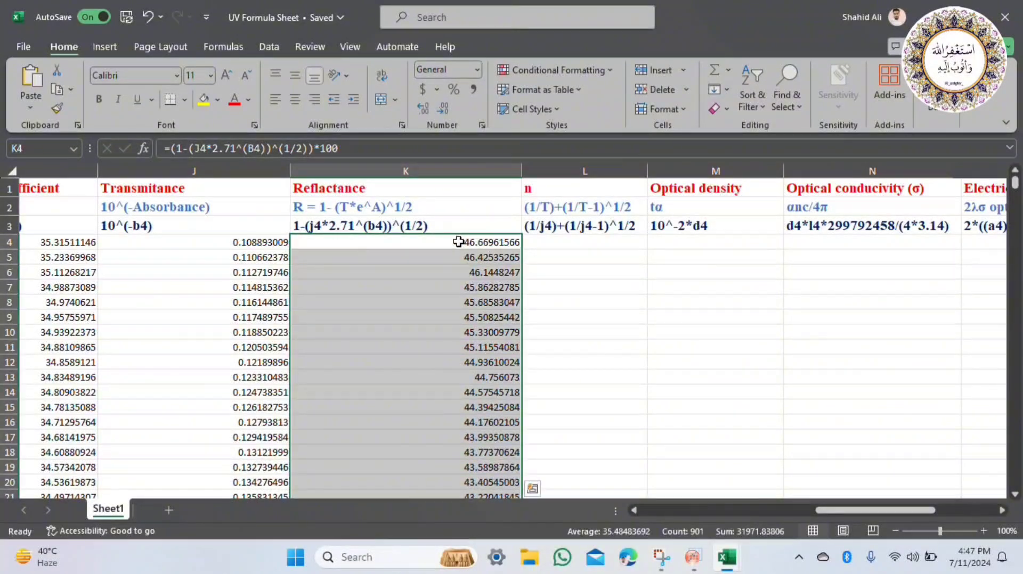
Remove the scaling and extra bracket from K4 and refill column K, starting at 0.466696157
left_click(459, 241)
double_click(459, 241)
key("BackSpace")
key("BackSpace")
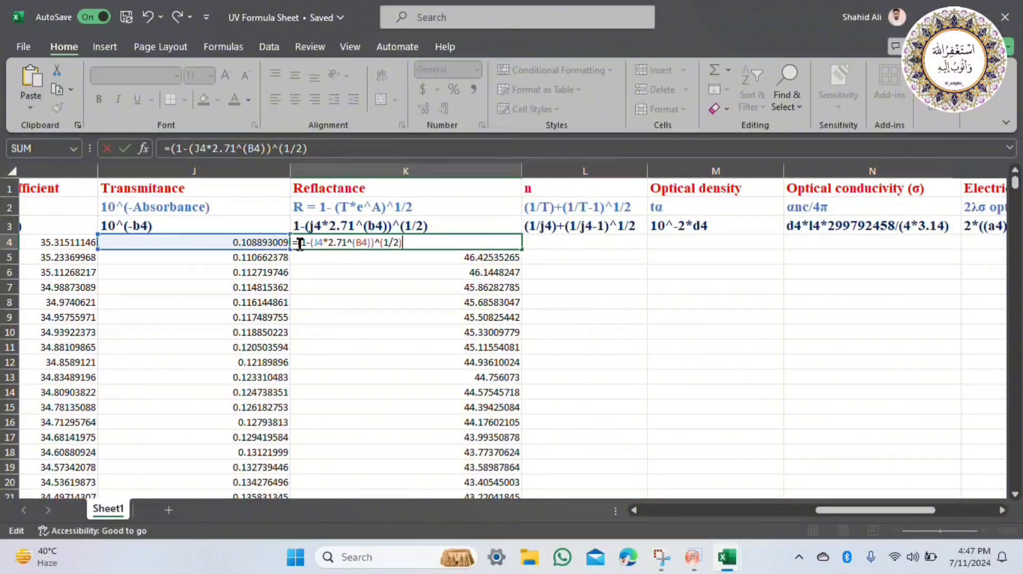
key("BackSpace")
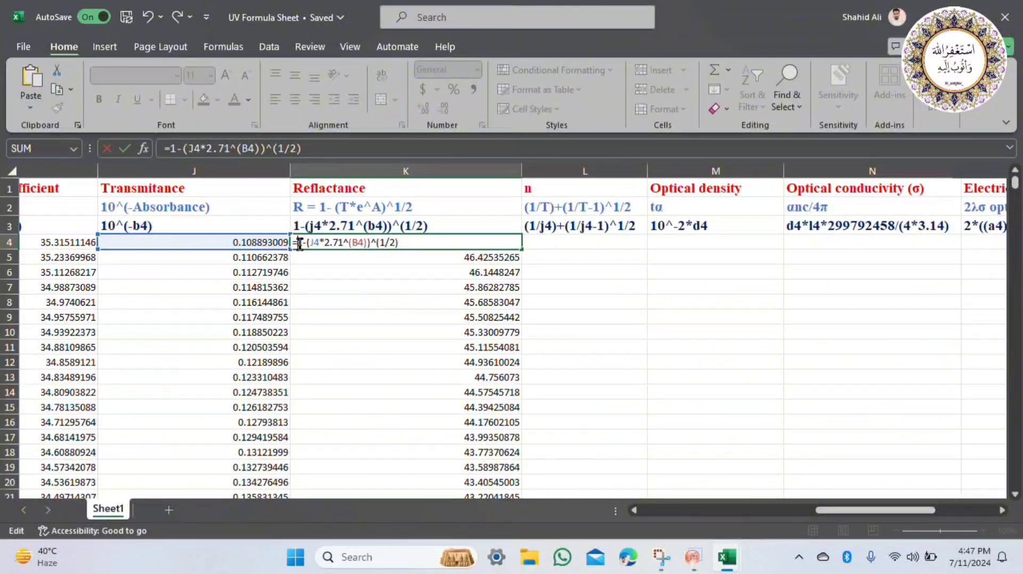
key("Return")
left_click(420, 244)
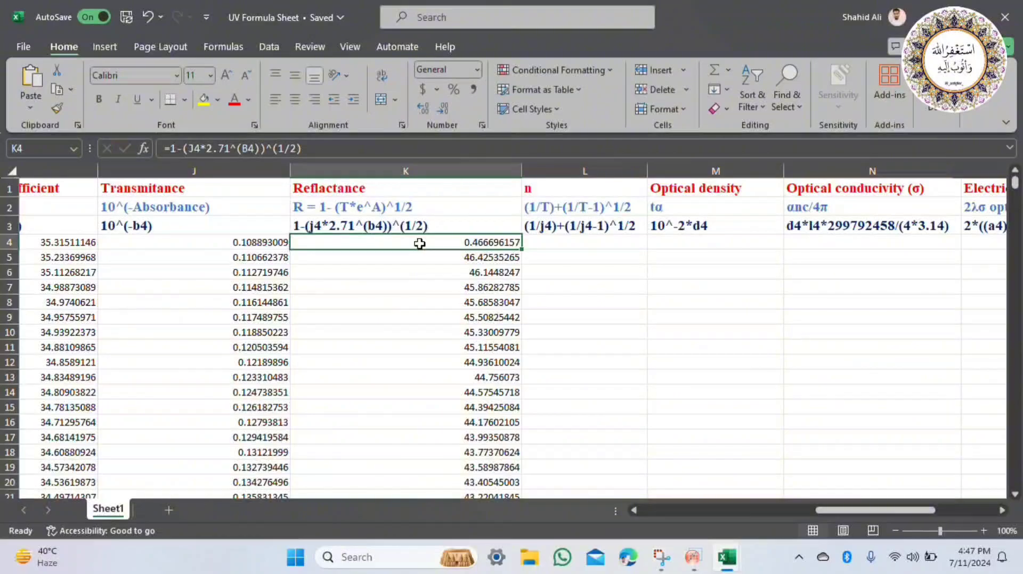
double_click(522, 251)
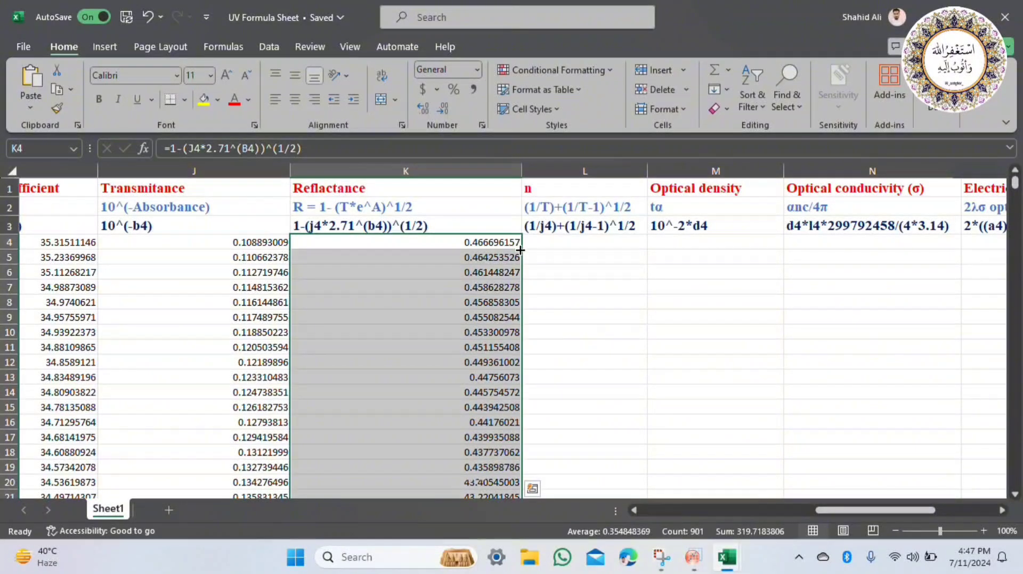
left_click(576, 242)
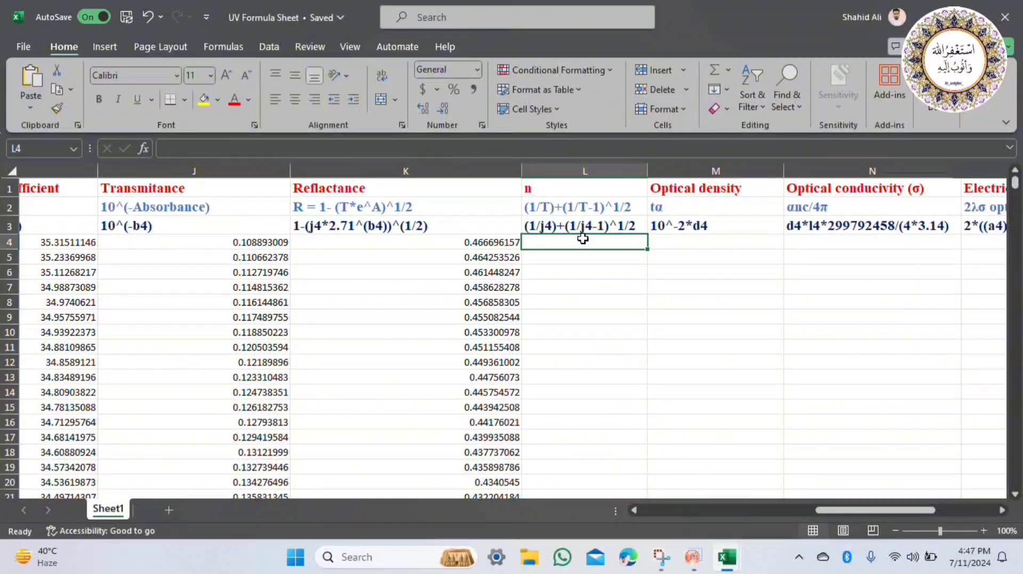
Widen column L and enter the n formula =(1/J4)+(1/J4-1)^1/2 in L4, copied from L3
left_click_drag(647, 170, 681, 174)
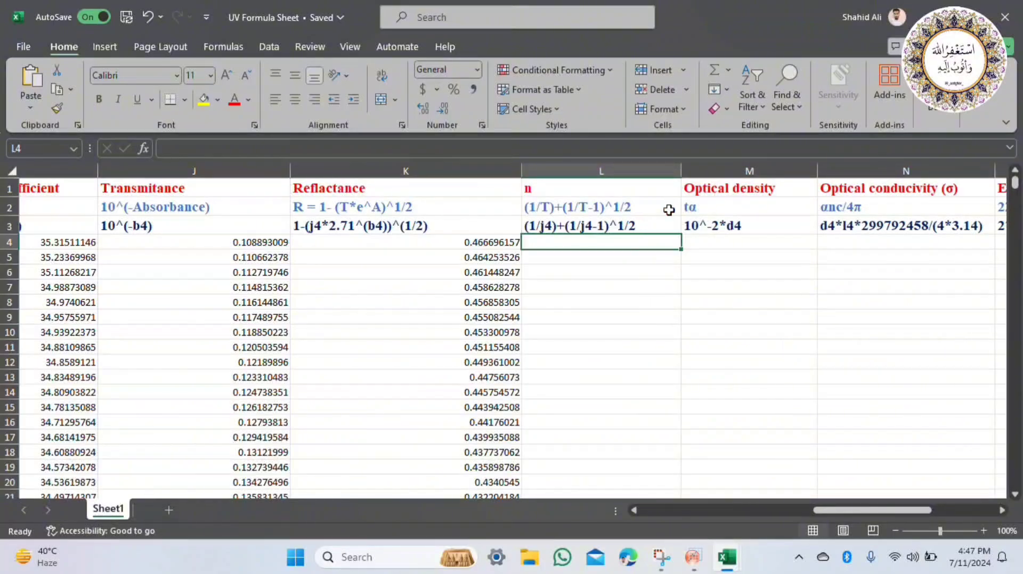
double_click(615, 243)
left_click(648, 227)
double_click(649, 227)
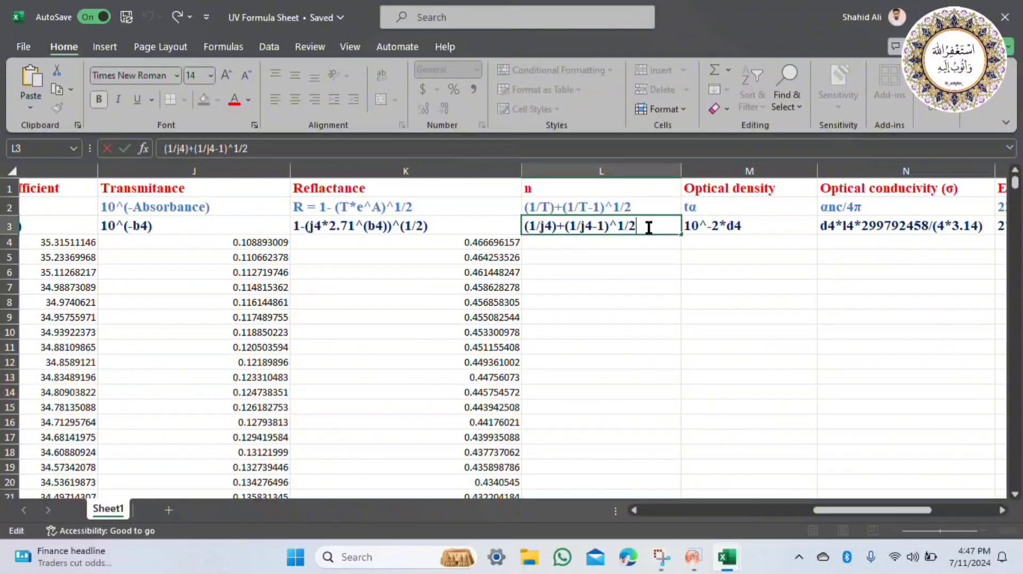
key("shift+Home")
key("ctrl+c")
left_click(619, 241)
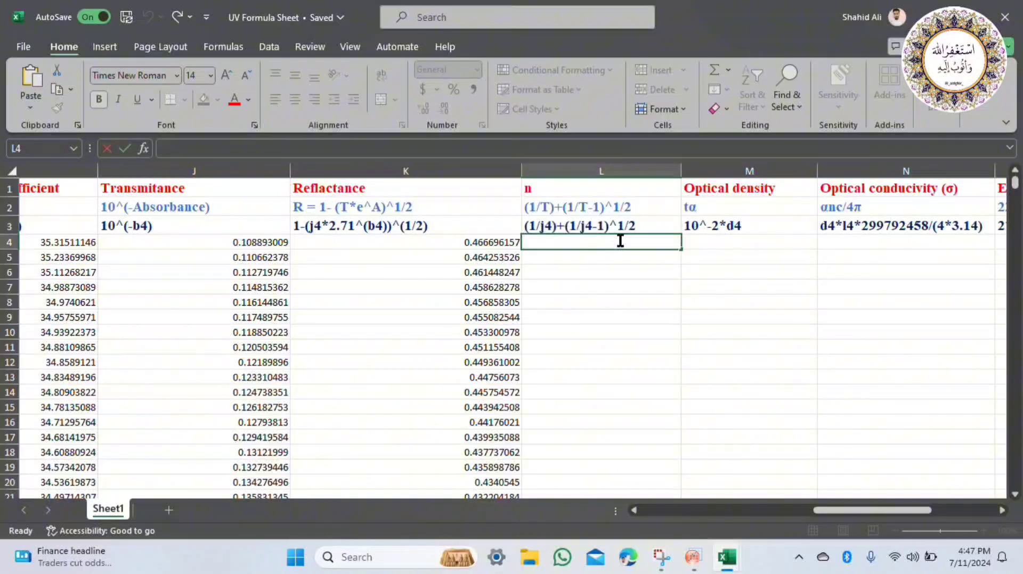
type("=")
key("ctrl+v")
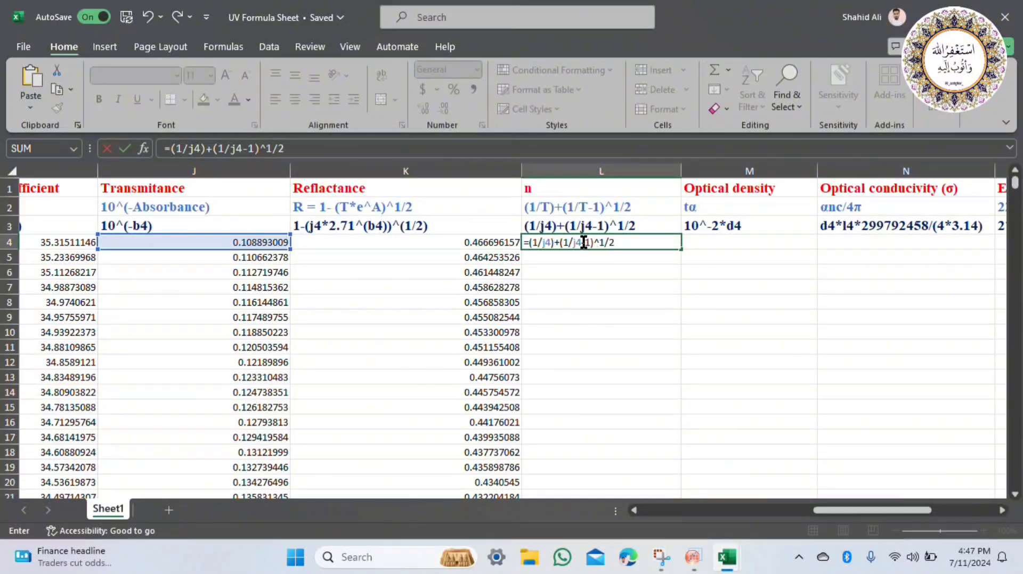
key("Return")
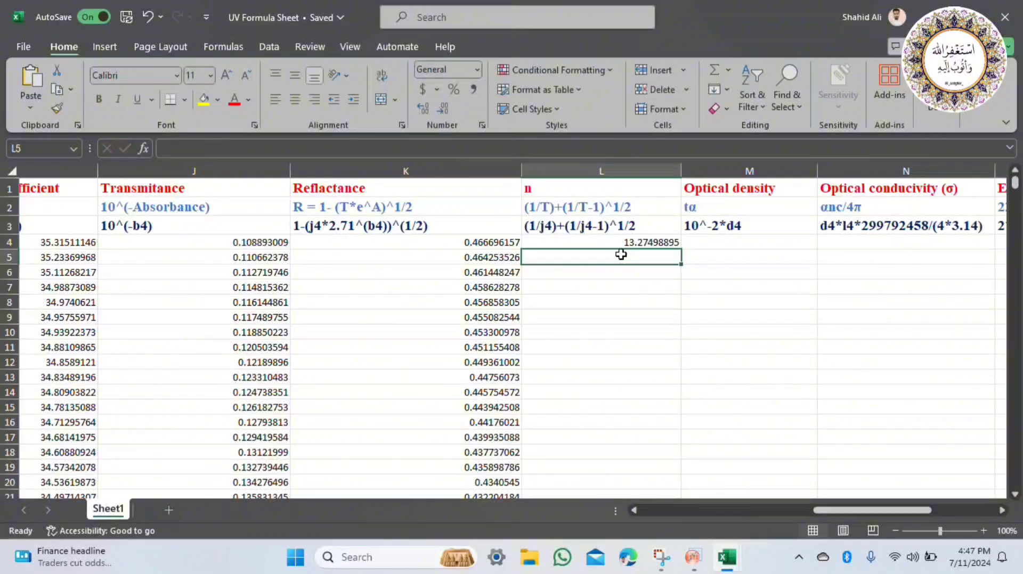
Fill the n formula down column L, giving 13.27498895 in the first row
left_click(639, 243)
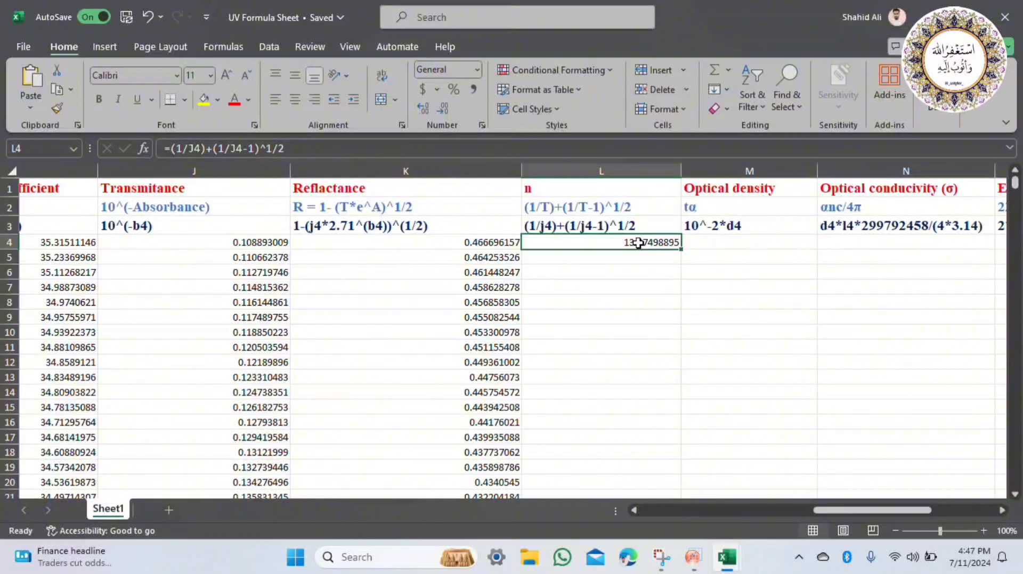
double_click(682, 248)
scroll(605, 348, "down", 20)
scroll(605, 348, "down", 20)
scroll(605, 349, "down", 20)
scroll(605, 349, "up", 20)
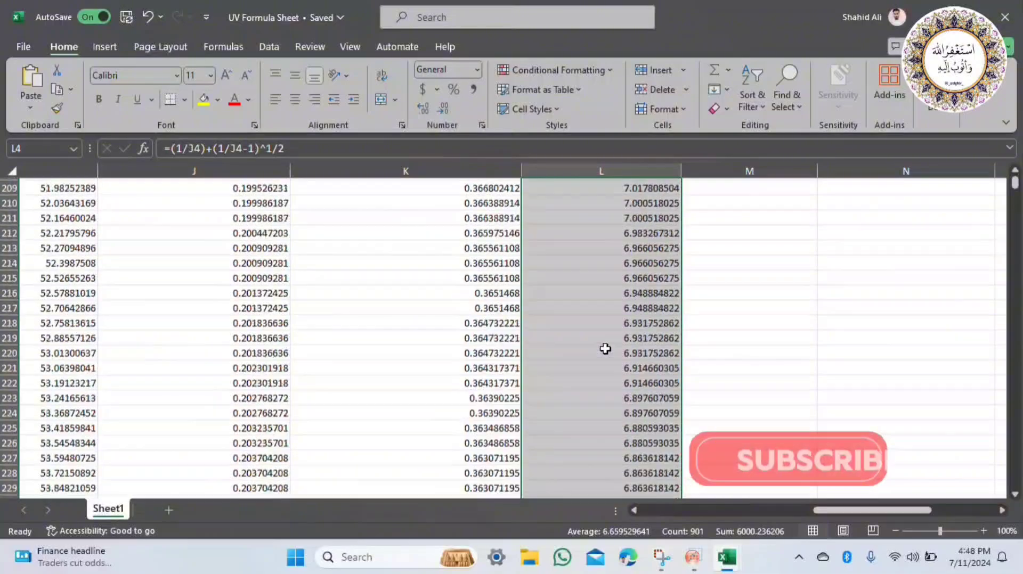
scroll(605, 349, "up", 20)
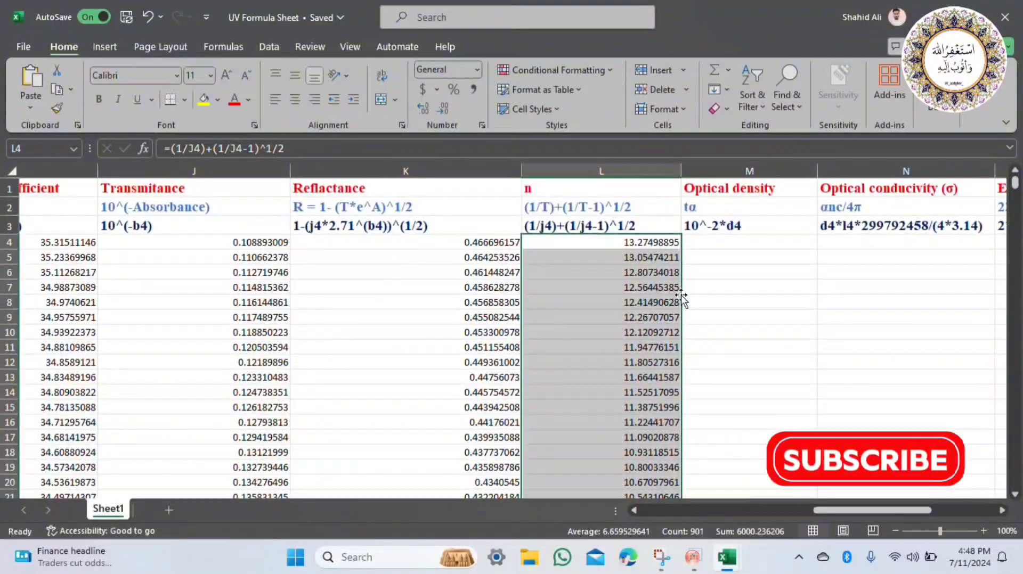
left_click(724, 241)
scroll(725, 240, "right", 1)
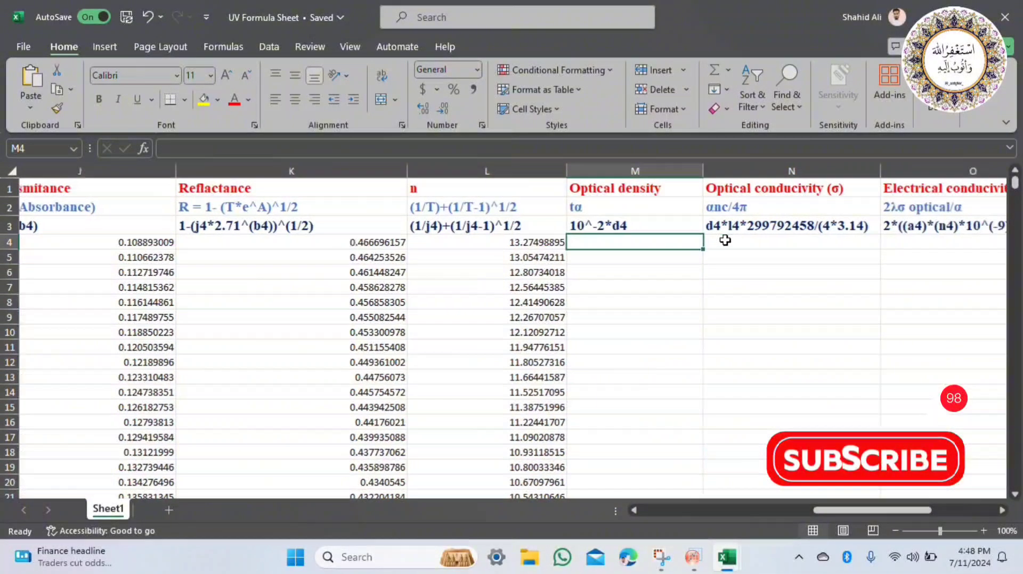
Enter =10^-2*D4 in M4 and fill it down column M, starting at 0.02217789
scroll(725, 240, "right", 1)
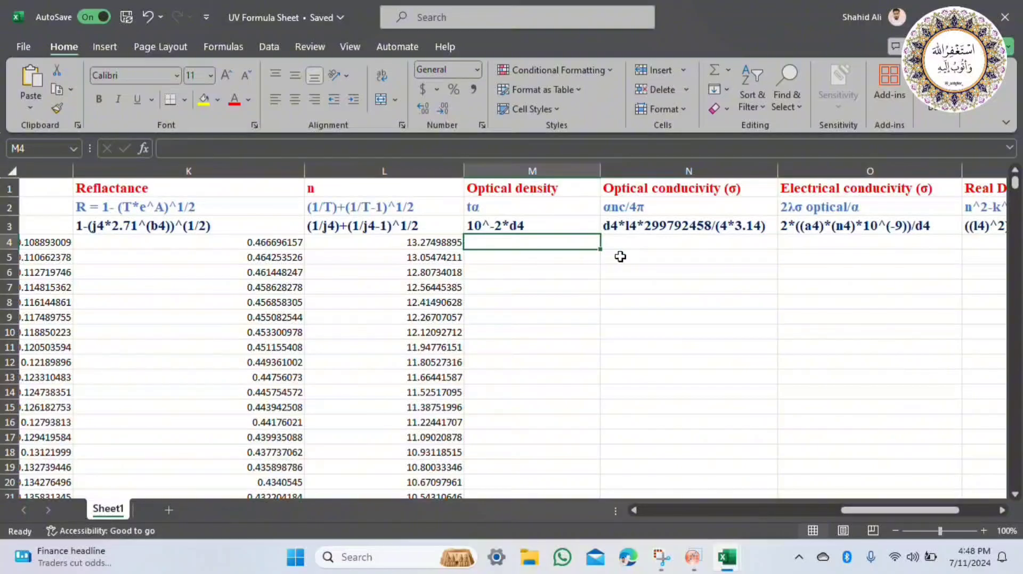
double_click(533, 226)
double_click(533, 226)
key("ctrl+c")
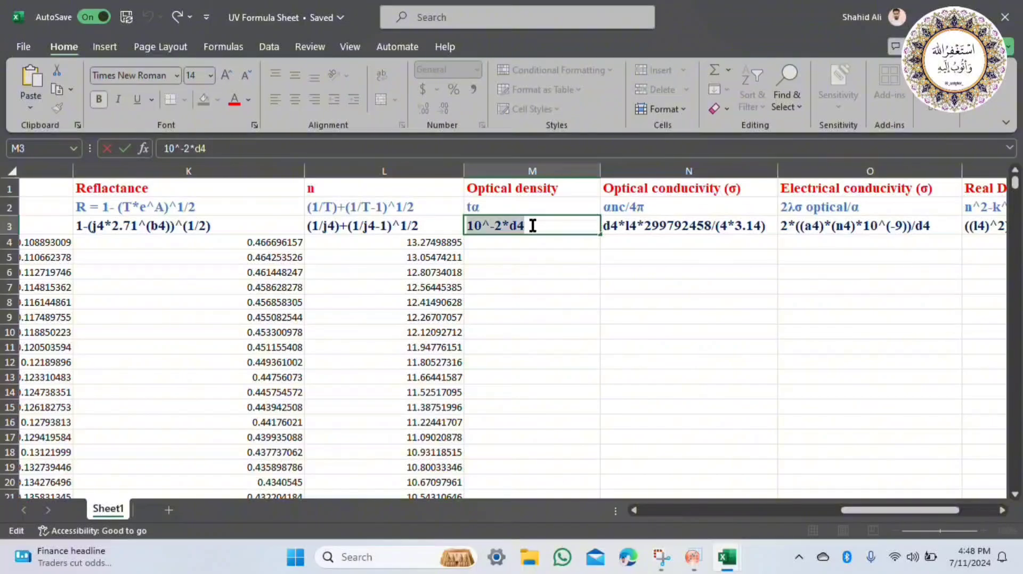
left_click(533, 242)
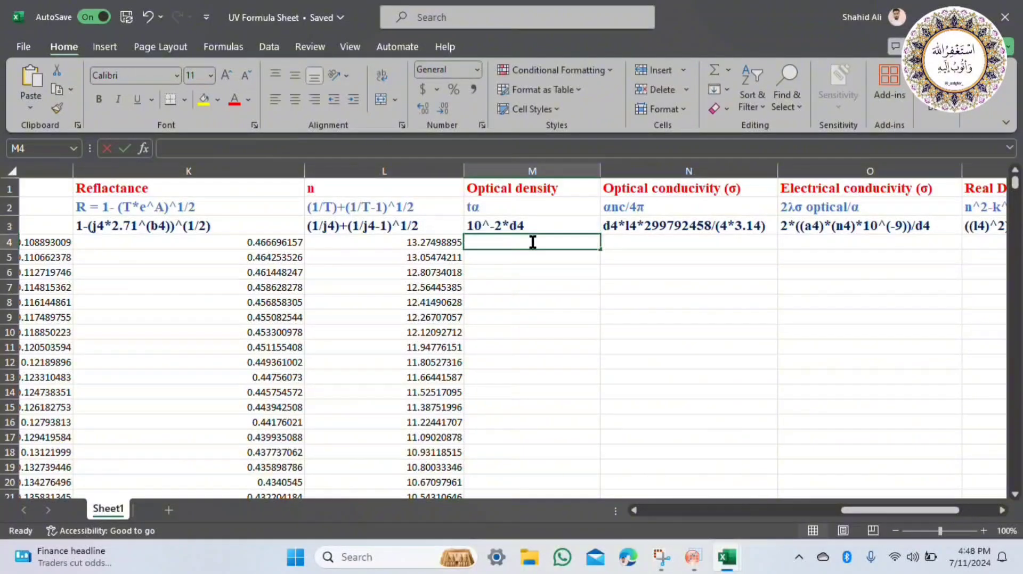
type("=")
key("ctrl+v")
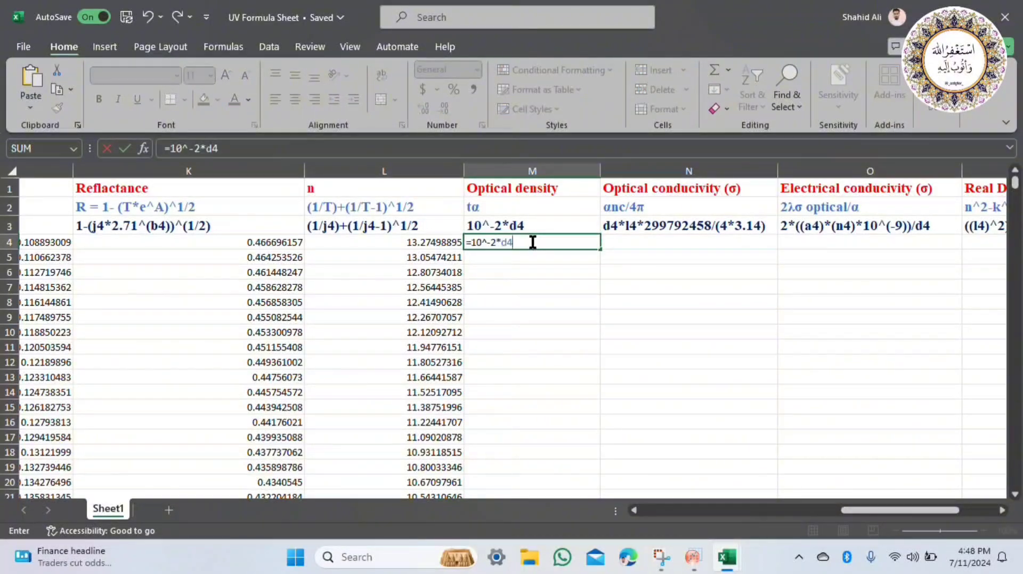
key("Return")
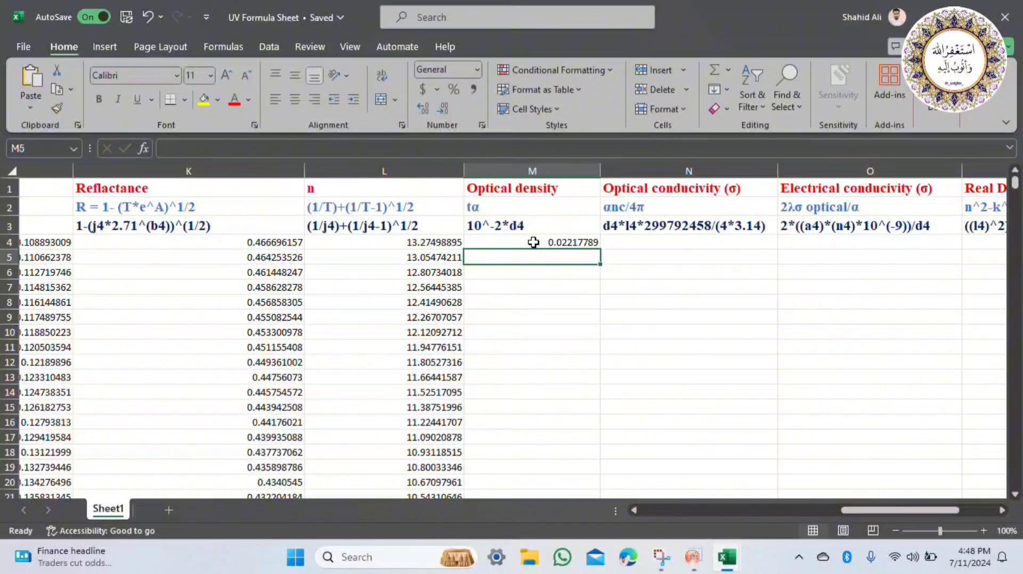
left_click(575, 245)
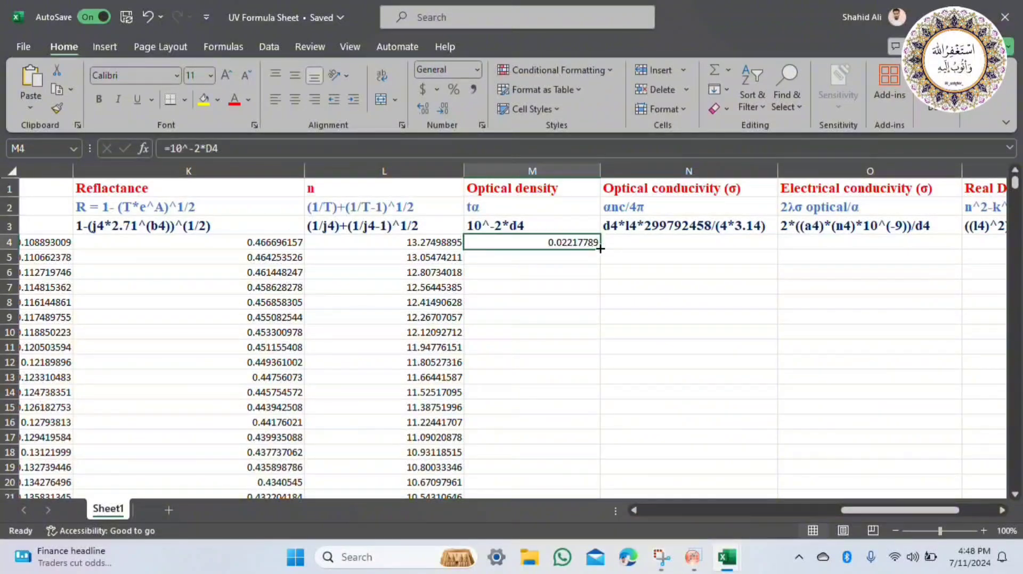
double_click(601, 248)
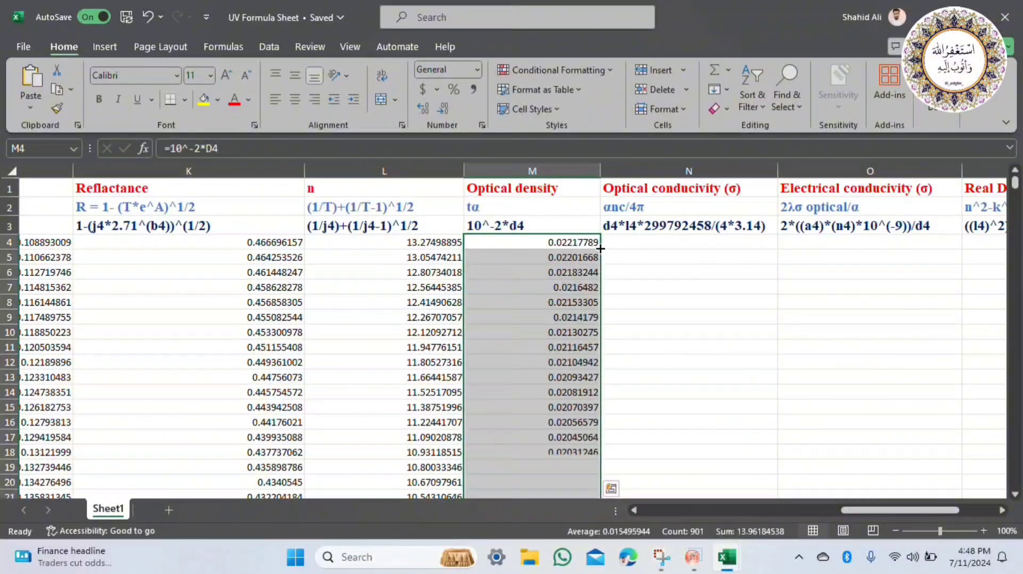
left_click(549, 213)
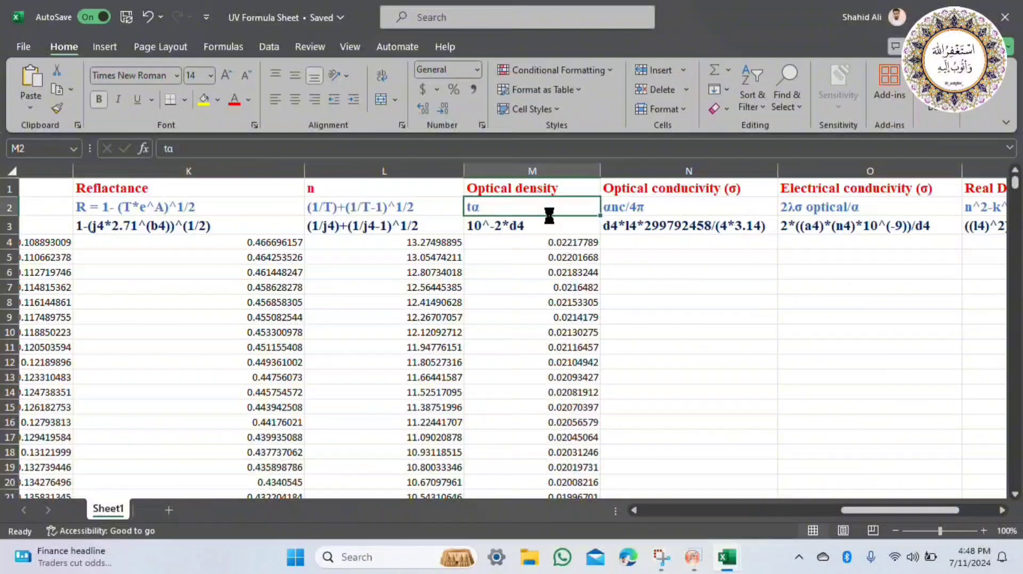
scroll(548, 216, "right", 3)
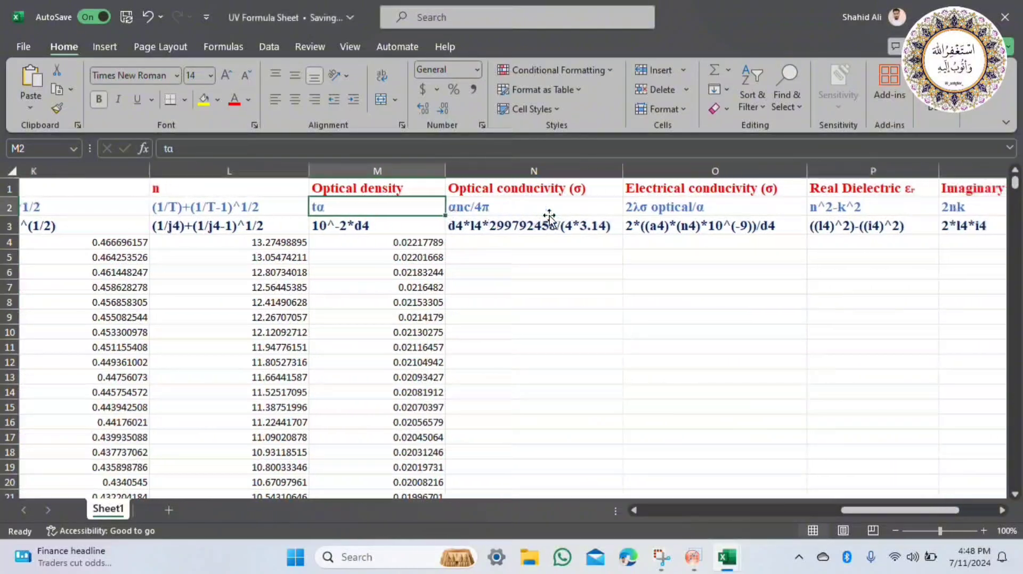
Enter =D4*L4*299792458/(4*3.14) in N4 and fill it down column N, starting at 702725085.1
left_click(504, 239)
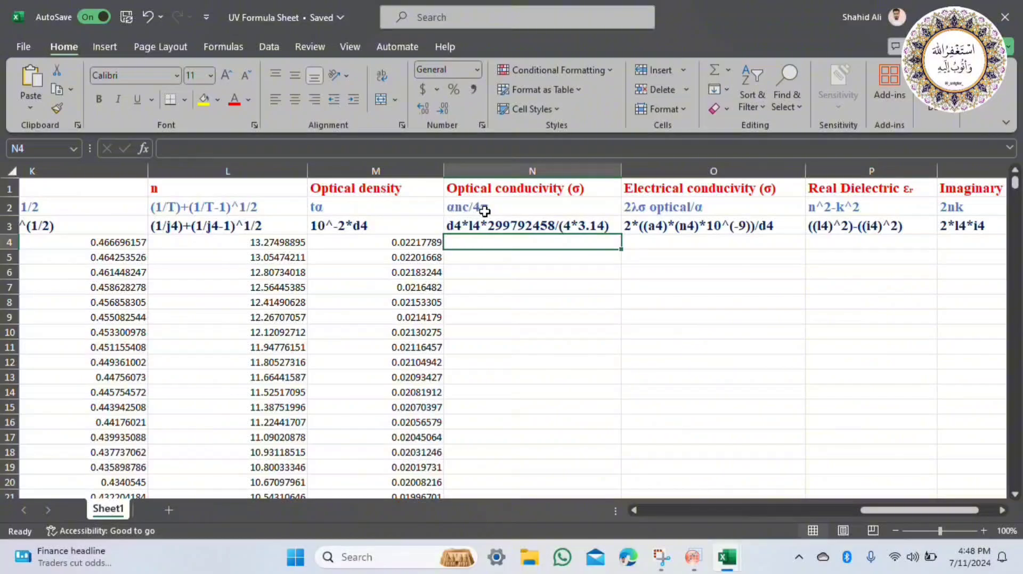
double_click(610, 226)
key("shift+Home")
key("ctrl+c")
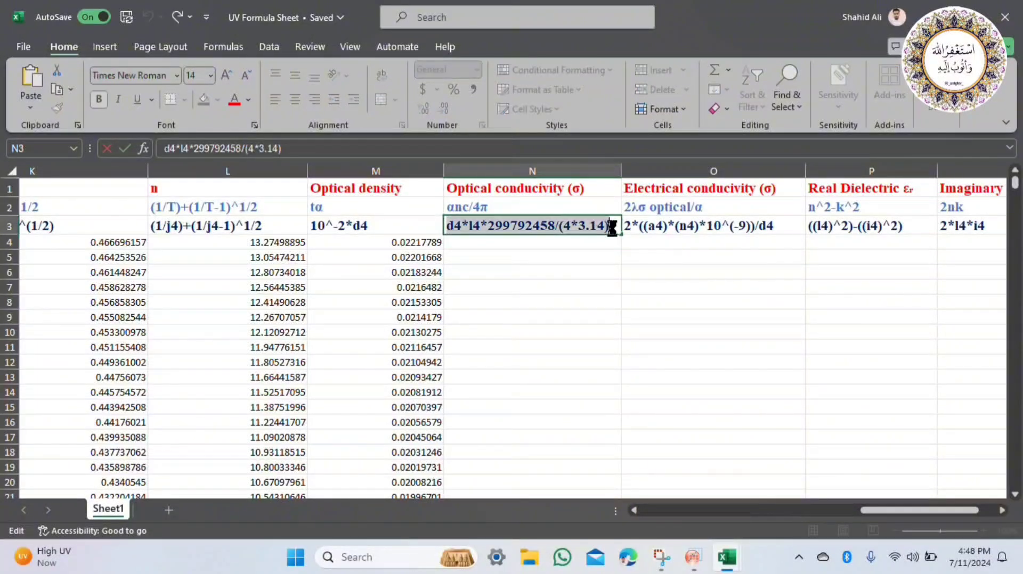
left_click(559, 244)
type("=")
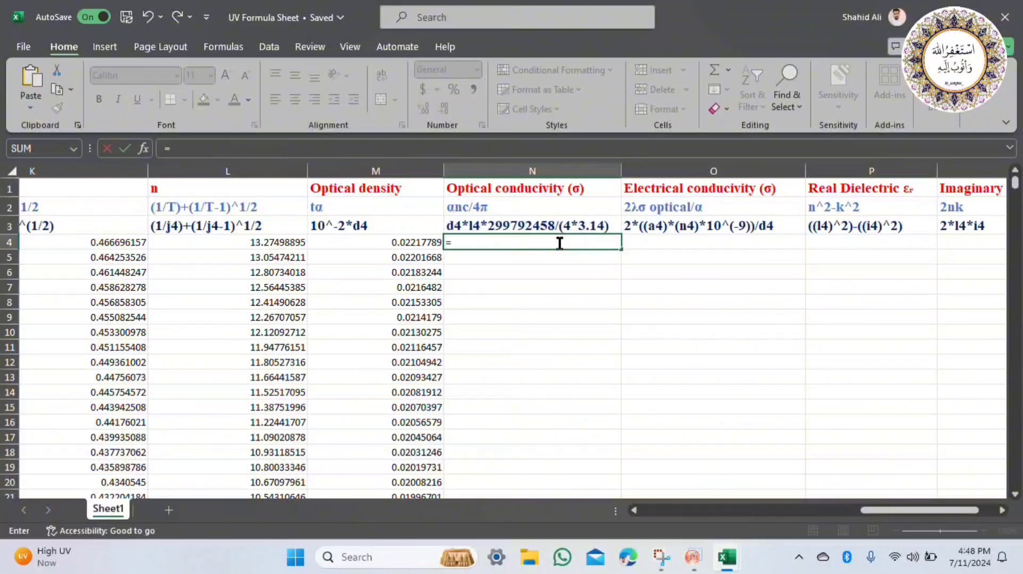
key("ctrl+v")
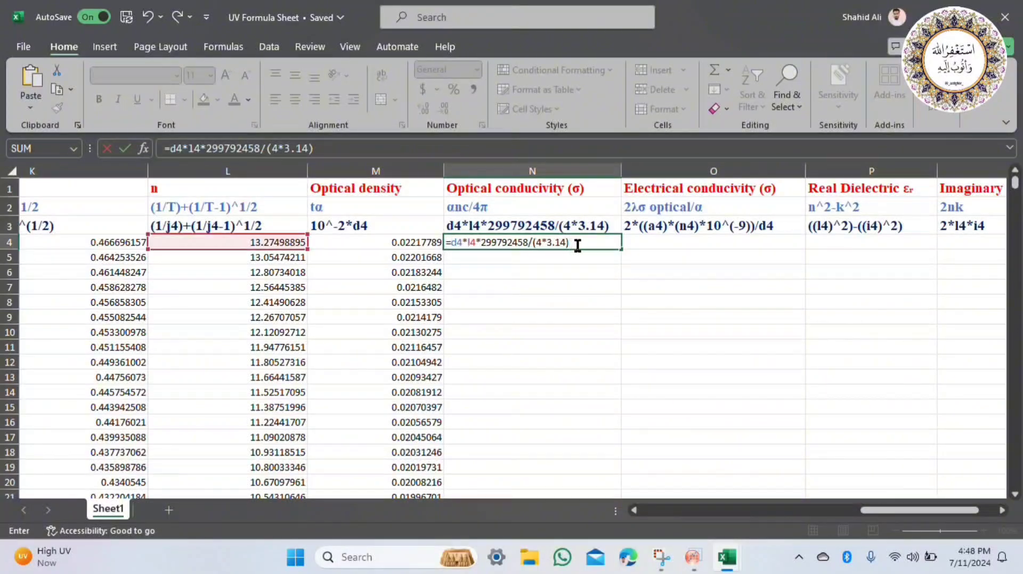
key("Return")
left_click(600, 242)
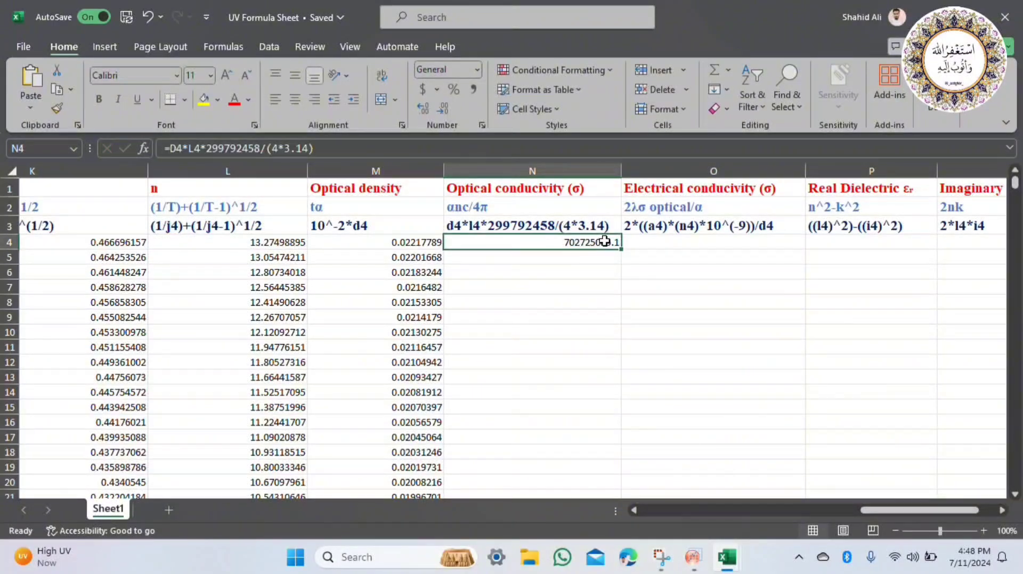
double_click(621, 249)
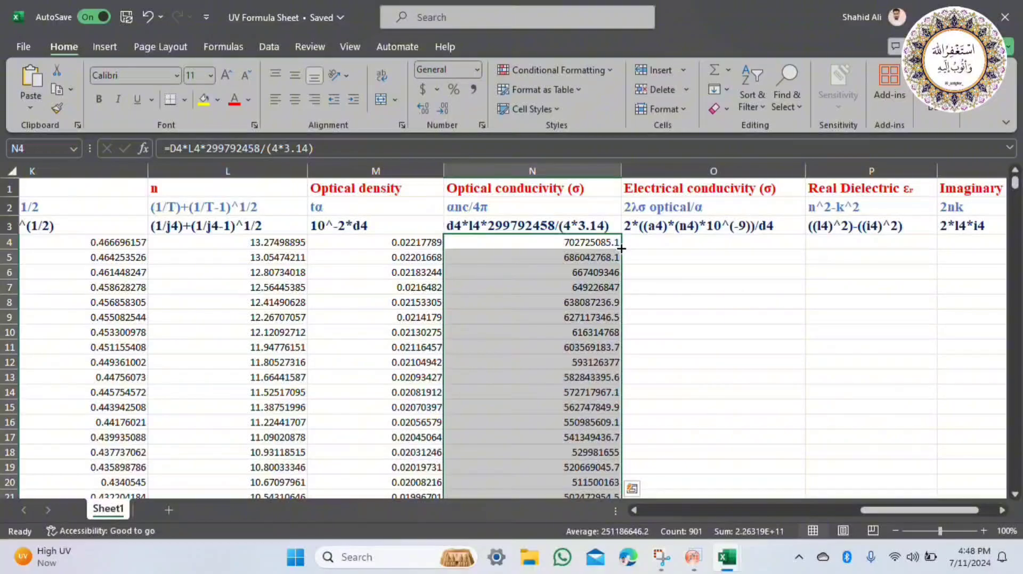
left_click(675, 242)
scroll(674, 243, "right", 3)
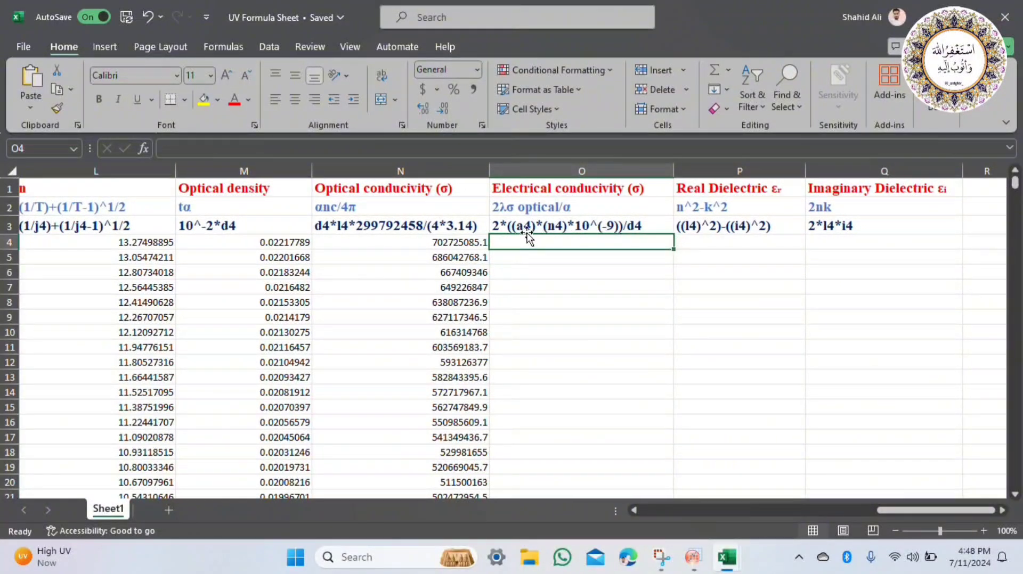
Enter =2*((A4)*(N4)*10^(-9))/D4 in O4 and fill it down column O, starting at 126.743362
left_click(652, 223)
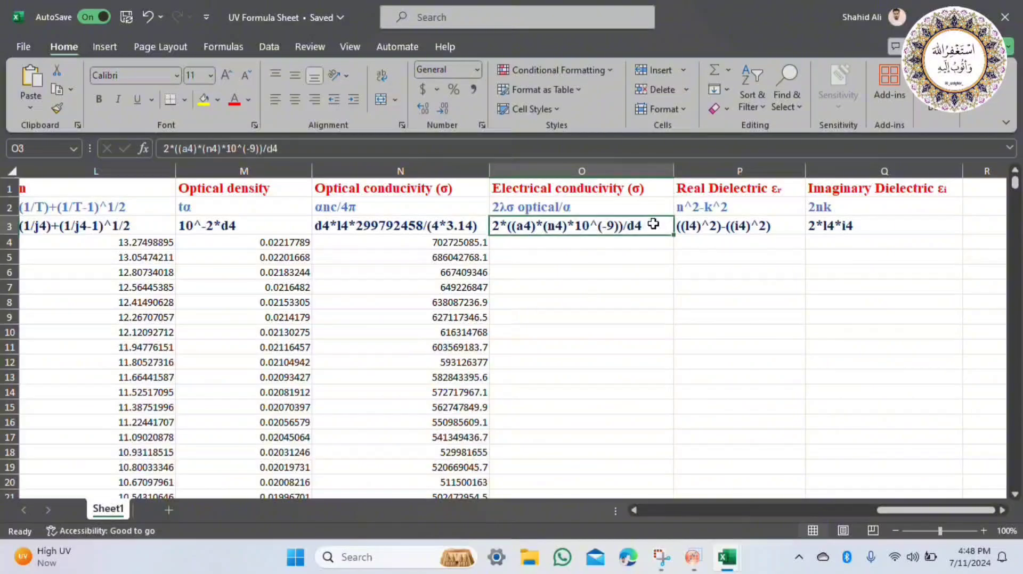
double_click(654, 224)
key("shift+Home")
key("ctrl+c")
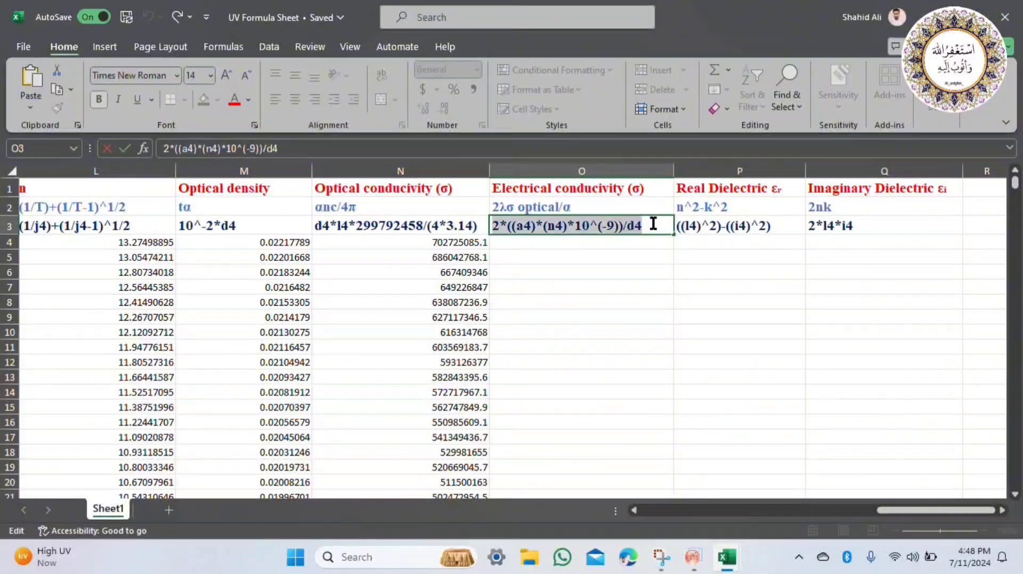
left_click(624, 241)
type("=")
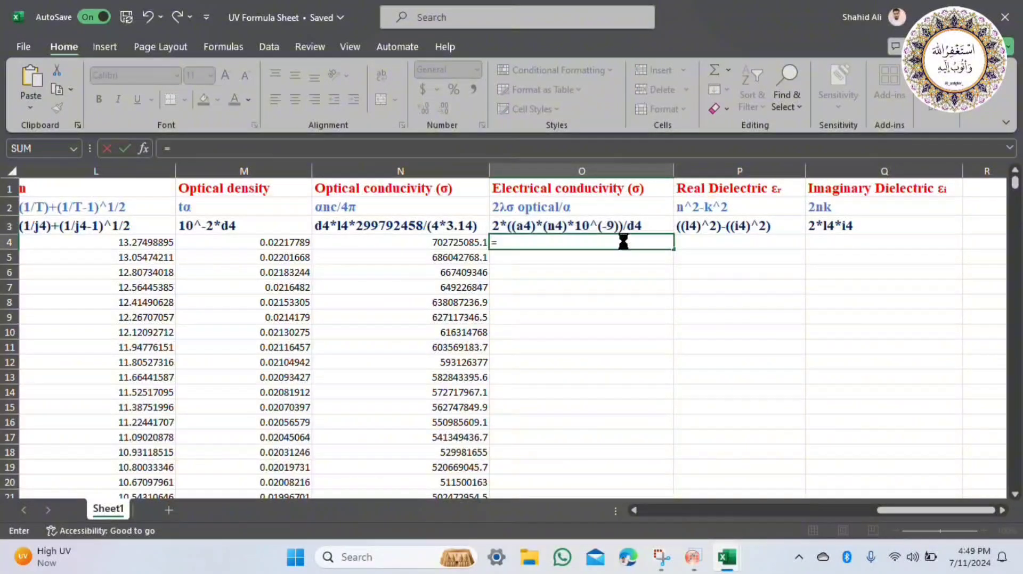
key("ctrl+v")
key("Return")
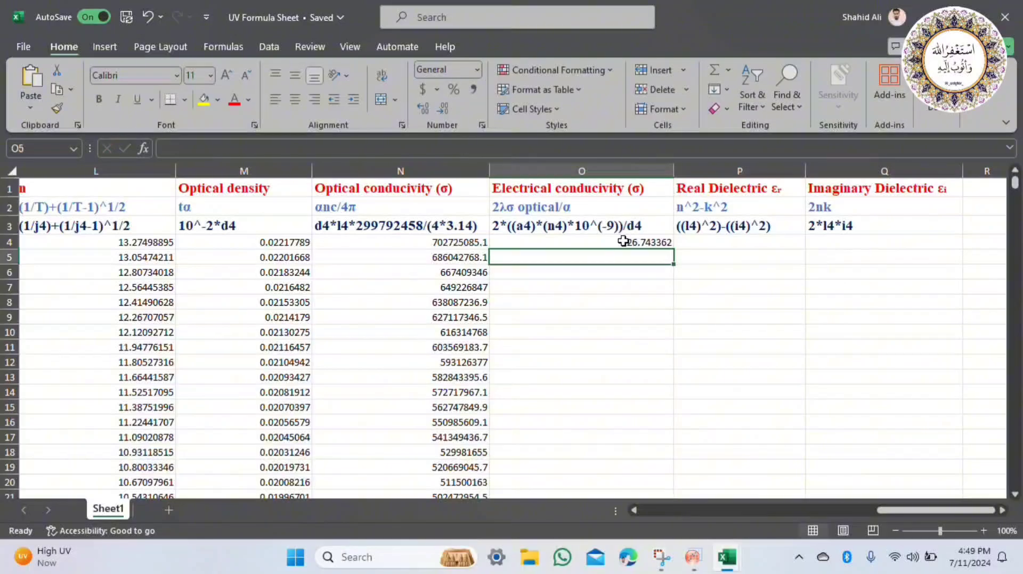
left_click(637, 242)
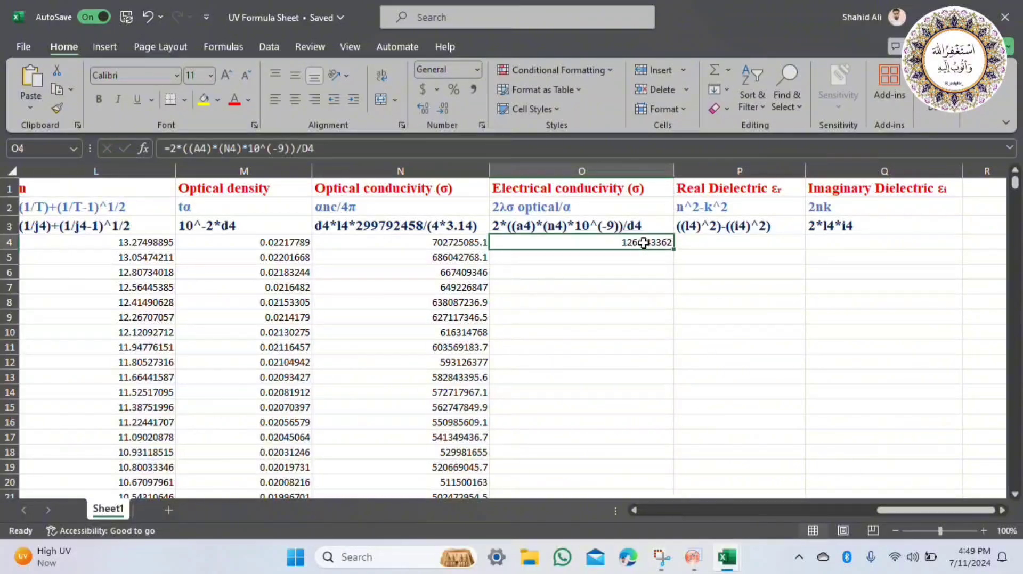
double_click(675, 250)
left_click(651, 221)
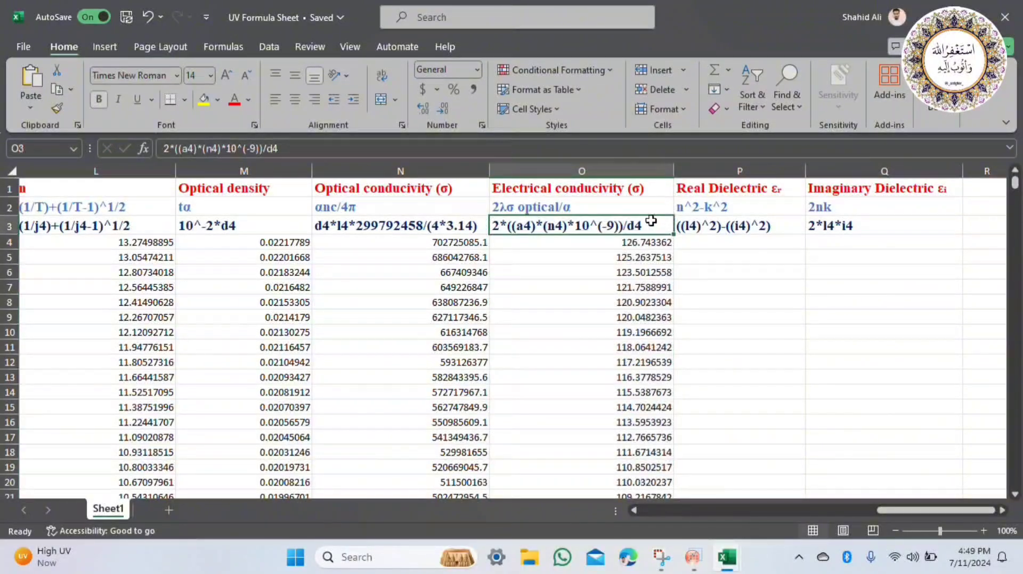
scroll(710, 253, "right", 2)
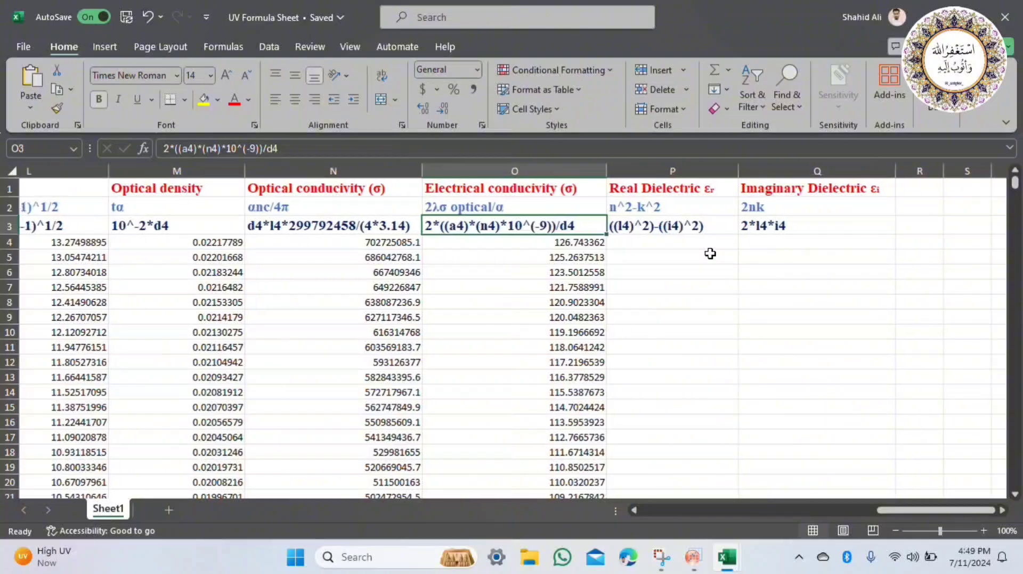
Enter =((L4)^2)-((I4)^2) in P4 and fill it down column P, starting at -1070.931766
double_click(681, 229)
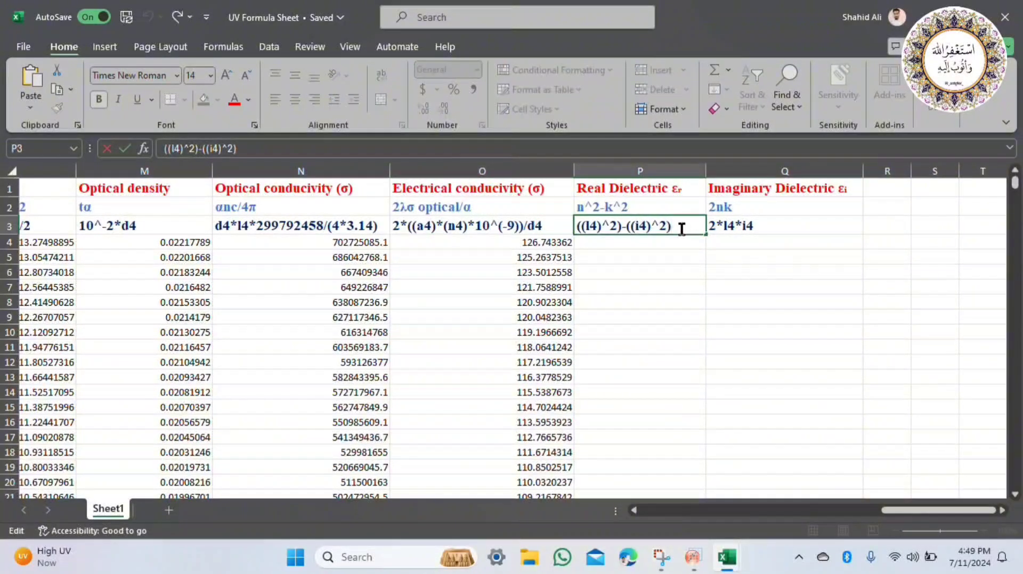
left_click(648, 245)
type("=")
type("((l4)^2)-((i4)^2)")
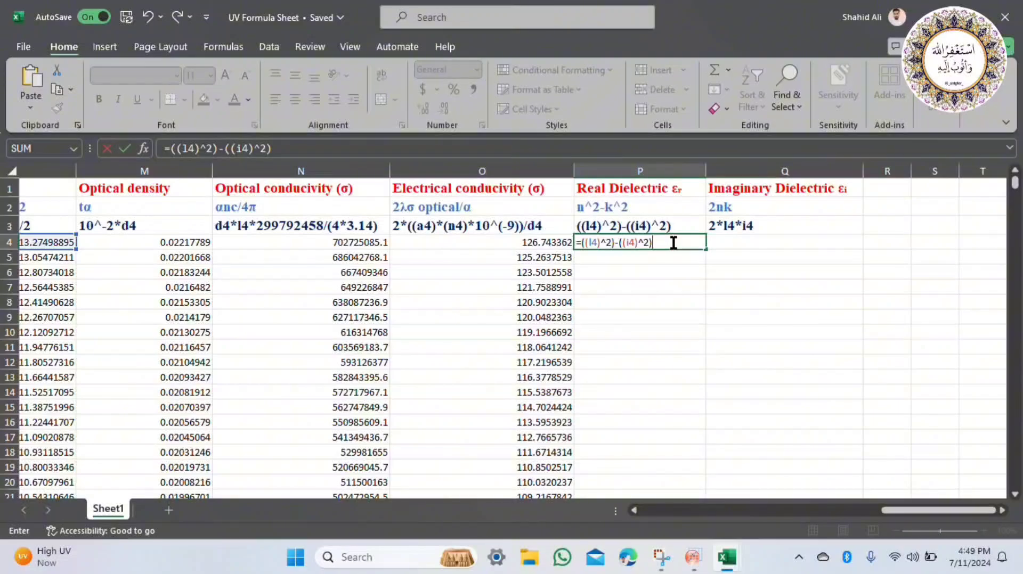
key("Return")
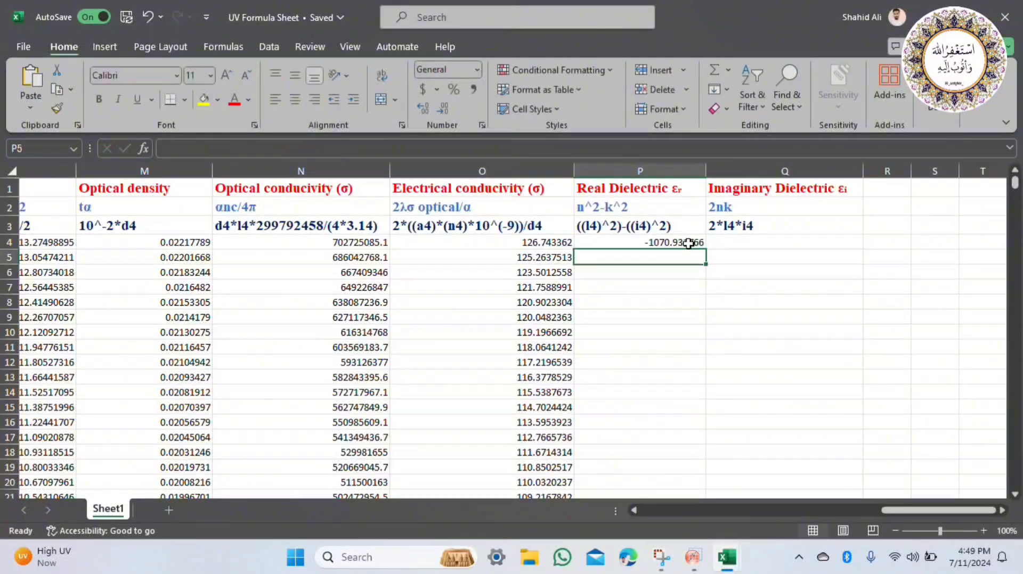
left_click(656, 242)
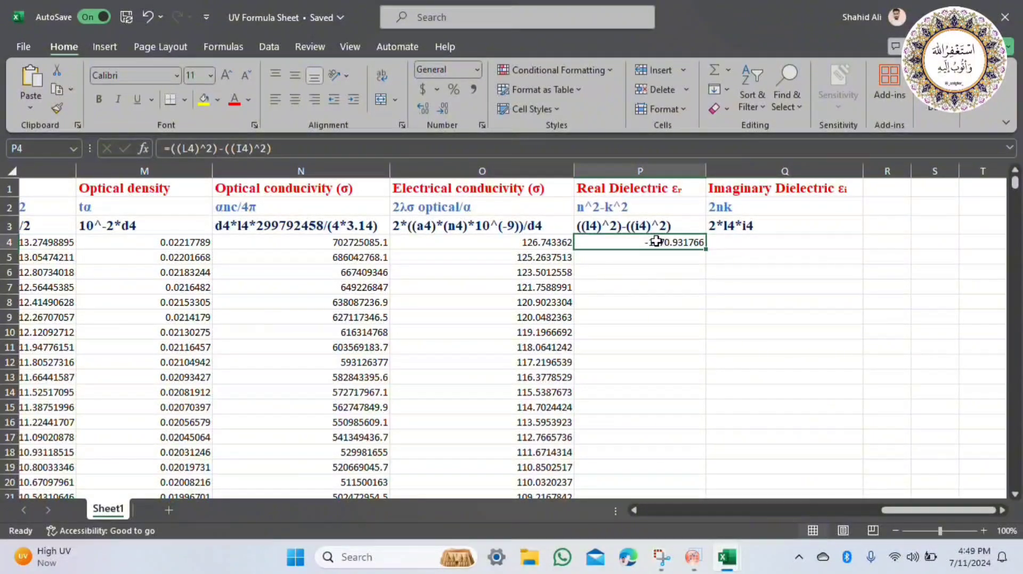
double_click(705, 249)
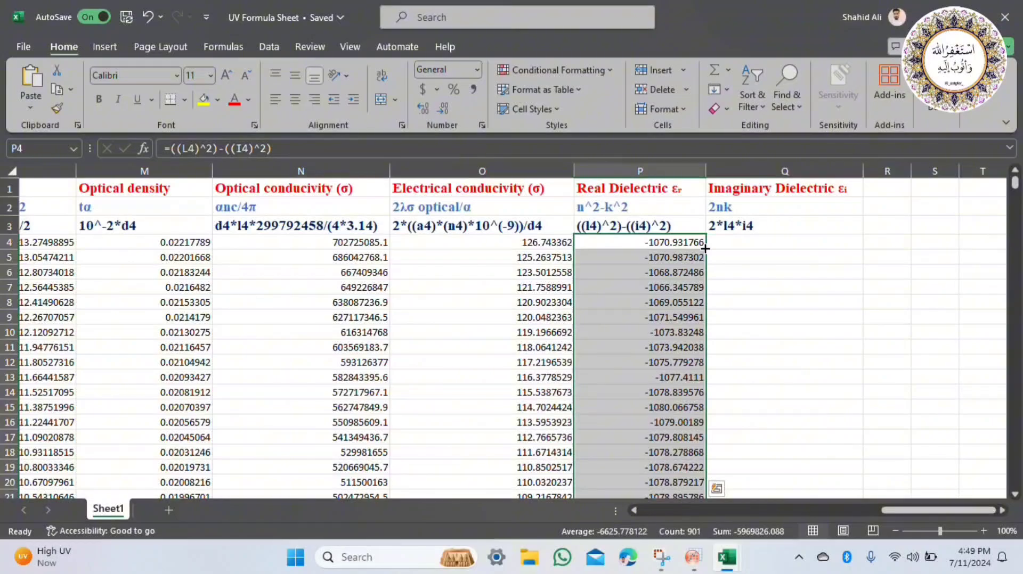
double_click(762, 227)
Enter =2*L4*I4 in Q4, fixing the missing equals sign, and fill column Q starting at 937.6154287
key("shift+Home")
key("ctrl+c")
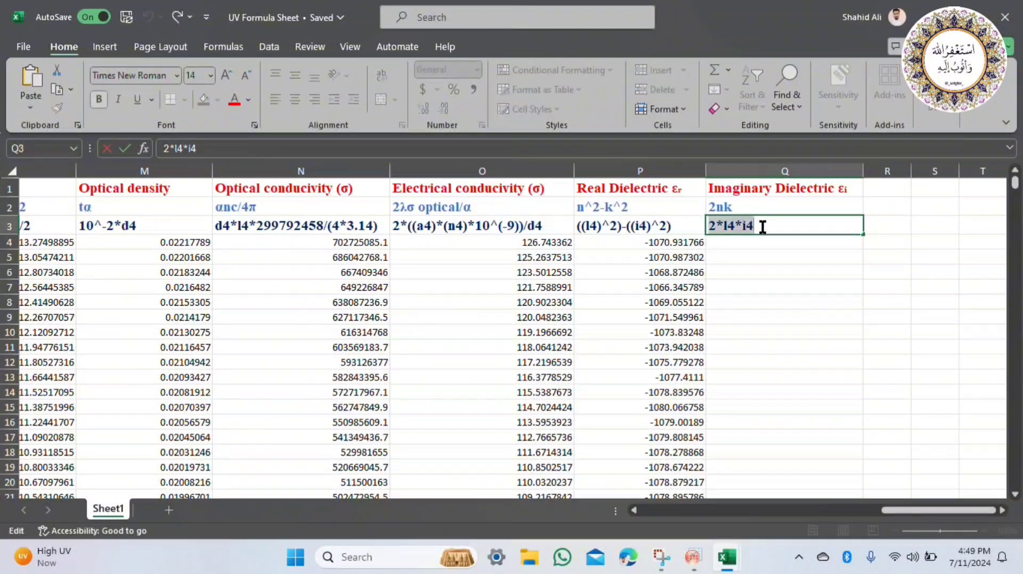
left_click(763, 240)
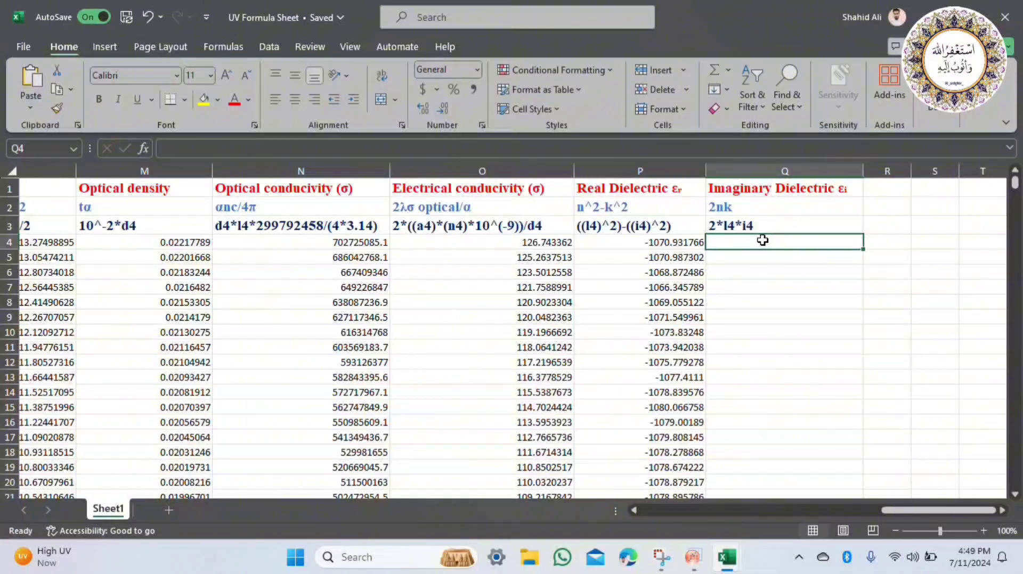
key("ctrl+v")
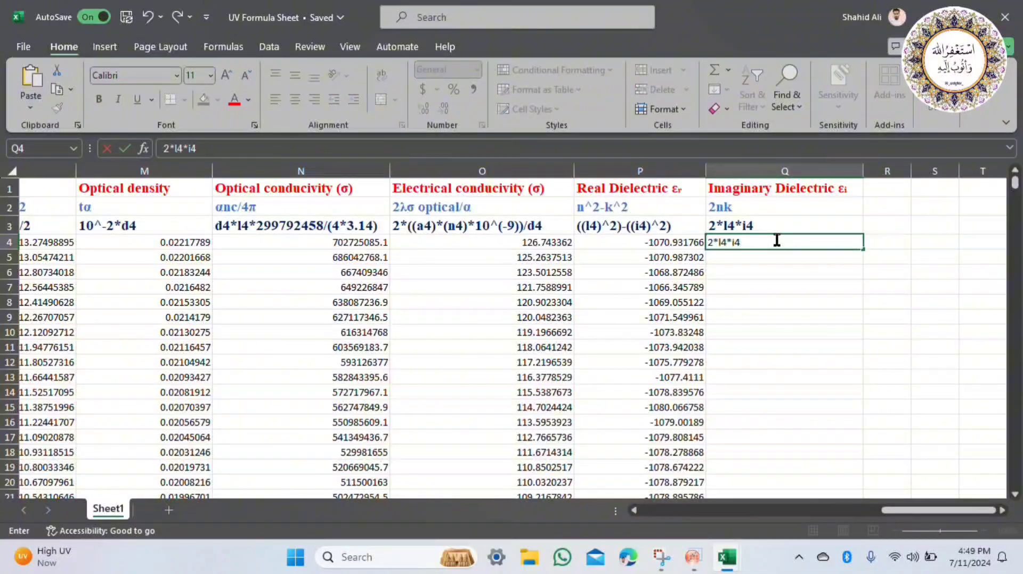
key("Return")
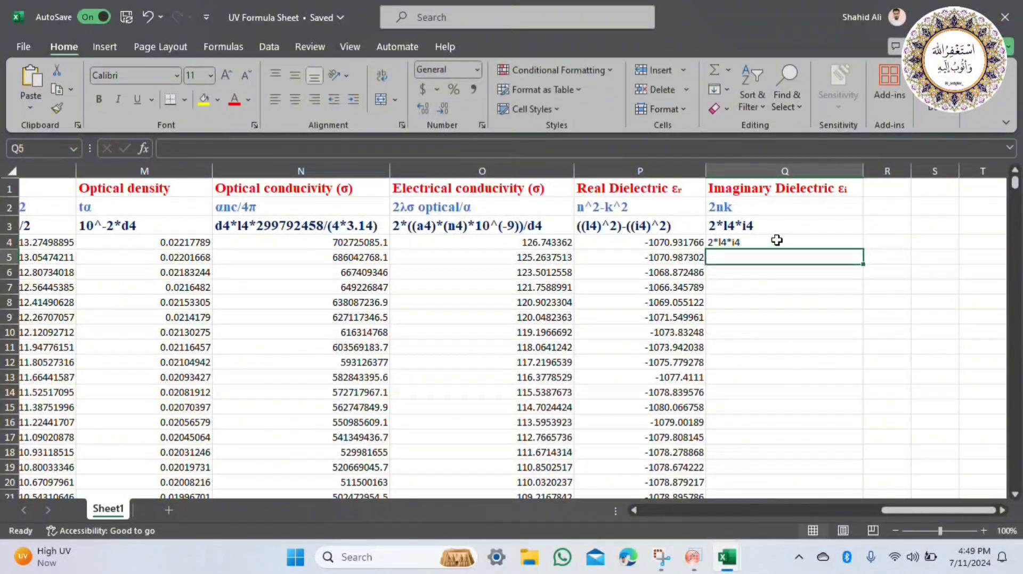
key("ctrl+z")
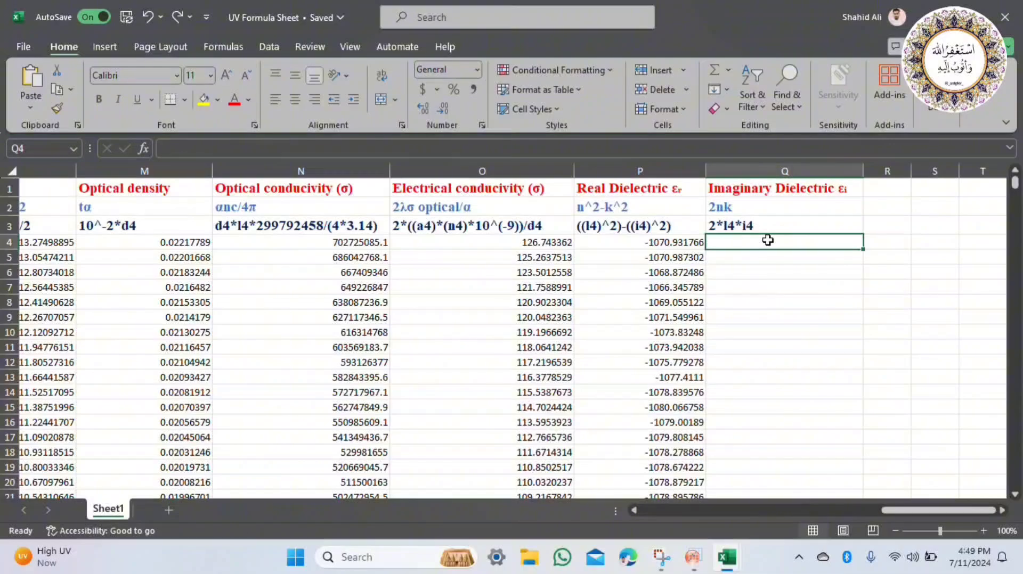
type("=")
key("ctrl+v")
key("Return")
left_click(768, 240)
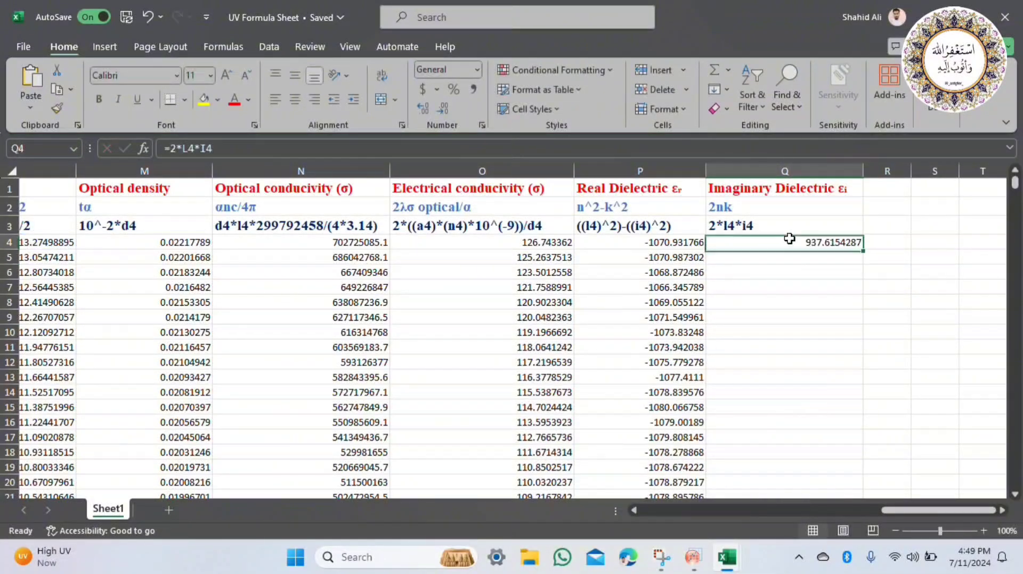
double_click(862, 249)
scroll(898, 316, "down", 8)
scroll(898, 316, "up", 8)
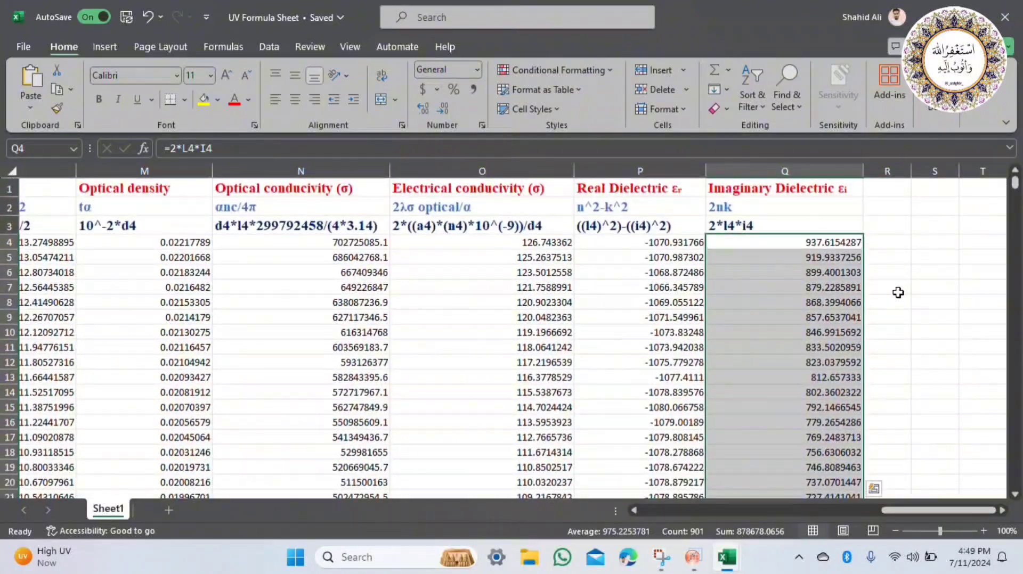
left_click(894, 248)
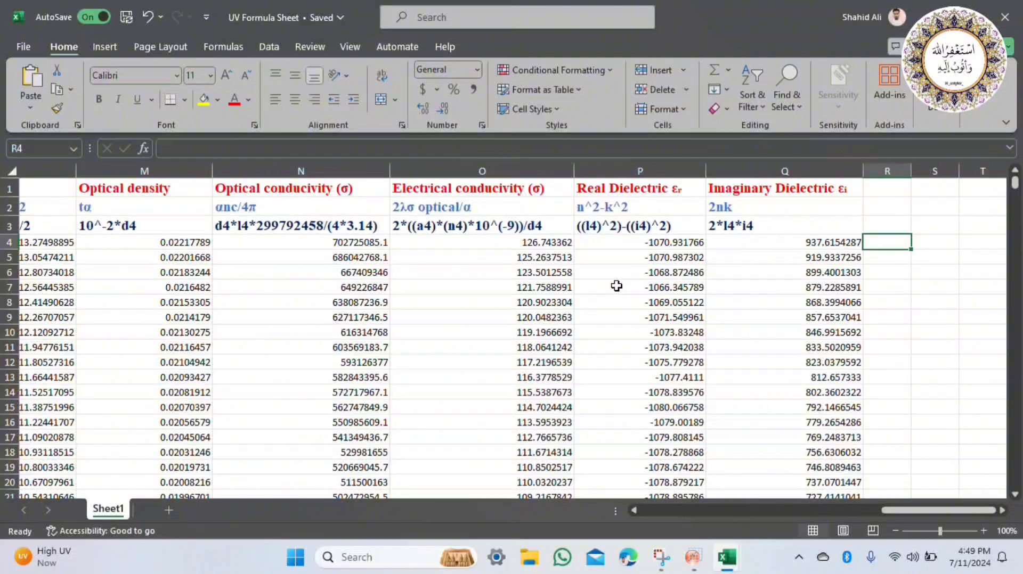
Append *10^-9 after D4 in I3 and I4, then refill column I, starting at 3.53151E-08
scroll(616, 286, "left", 5)
scroll(616, 286, "left", 5)
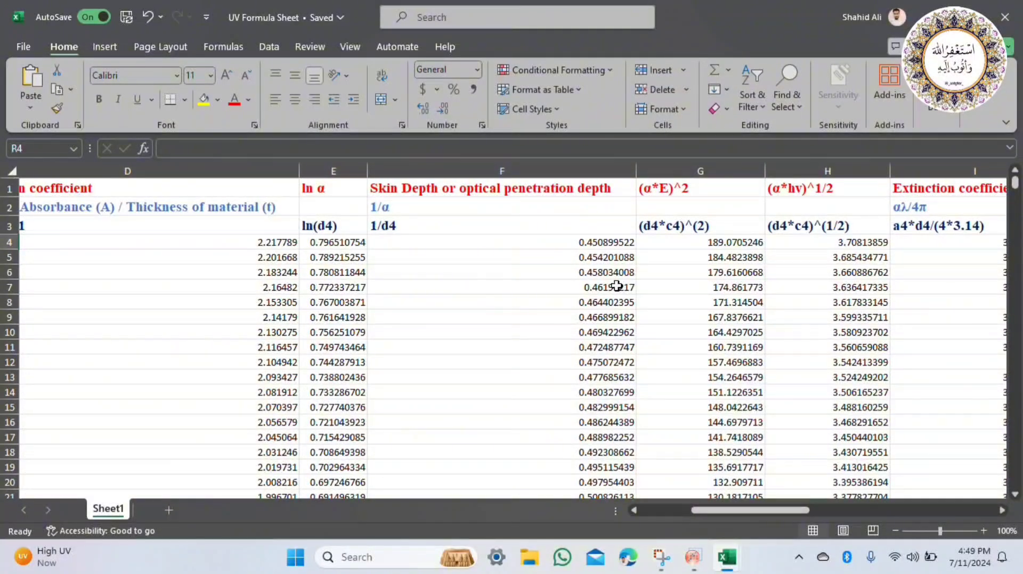
scroll(617, 286, "right", 5)
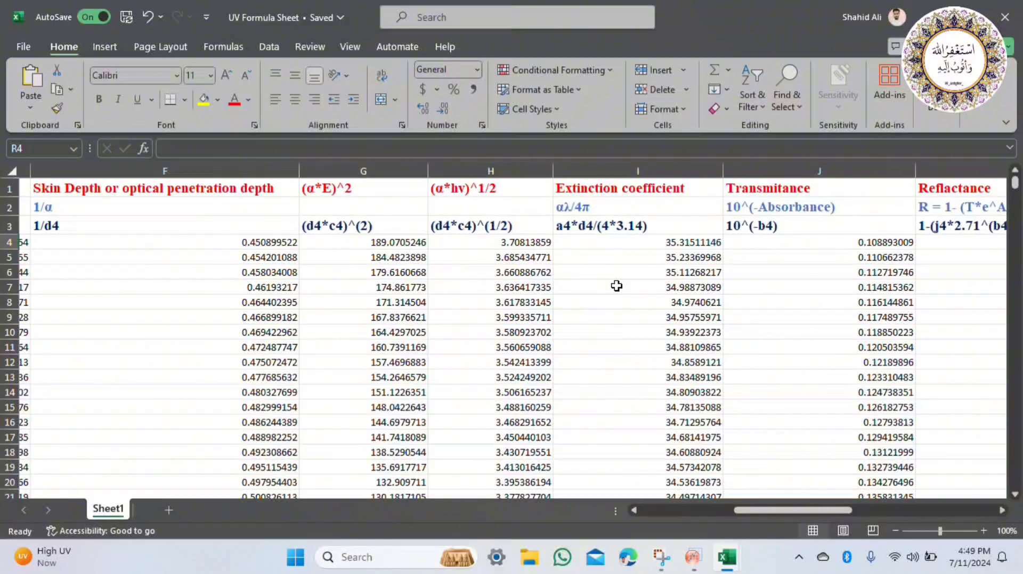
scroll(617, 285, "right", 2)
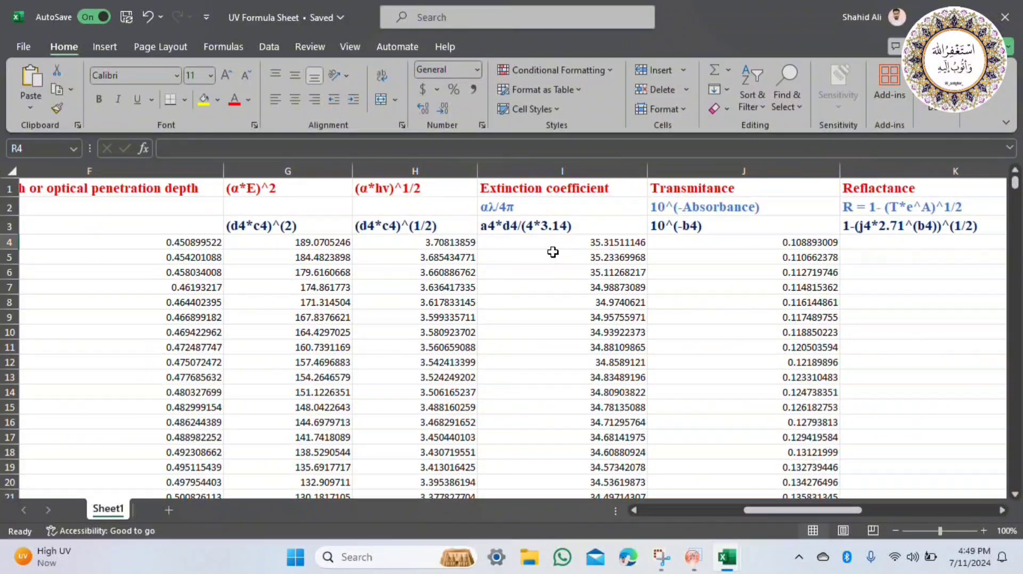
double_click(521, 225)
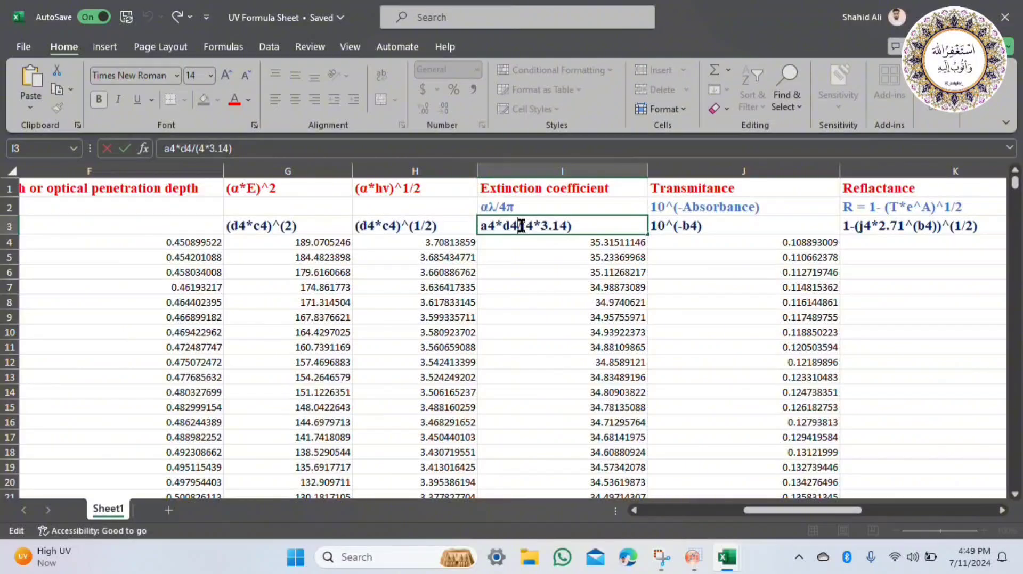
type("*10")
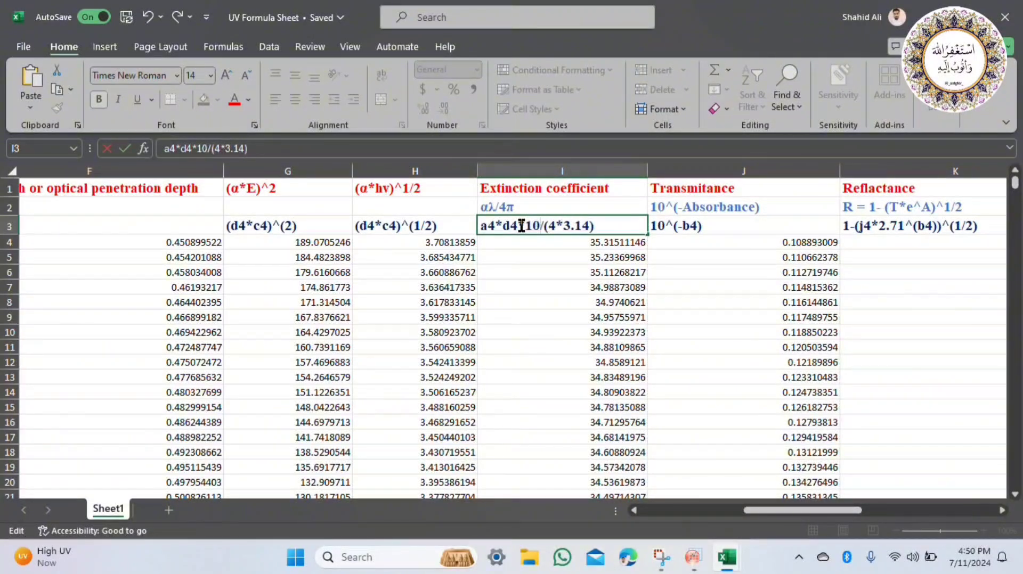
type("^")
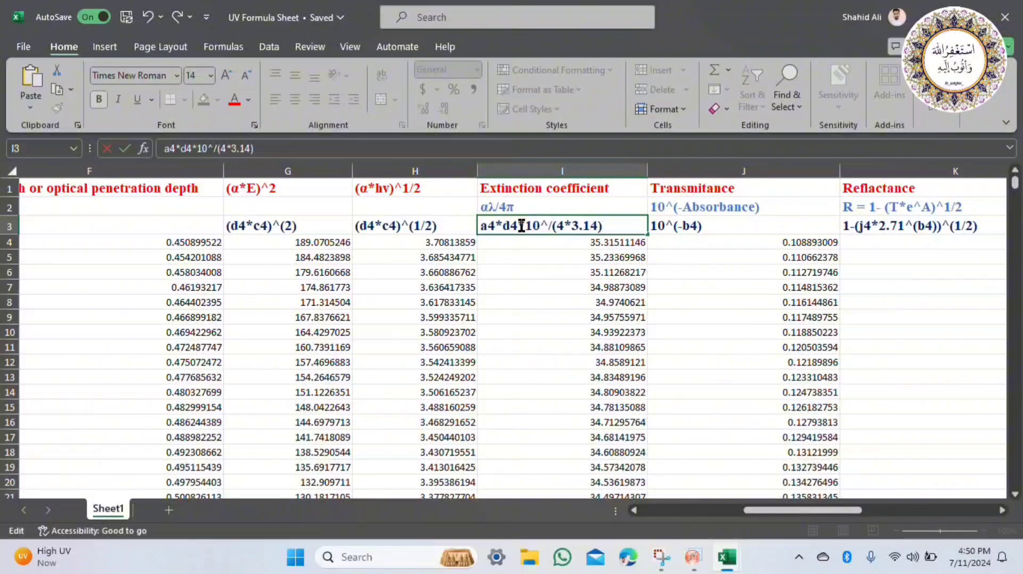
type("-9")
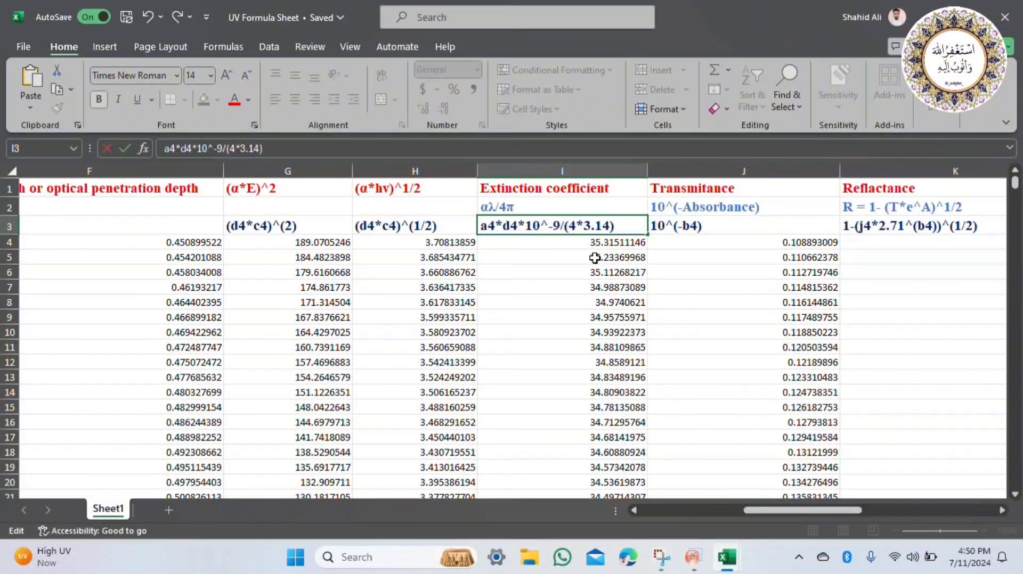
double_click(564, 243)
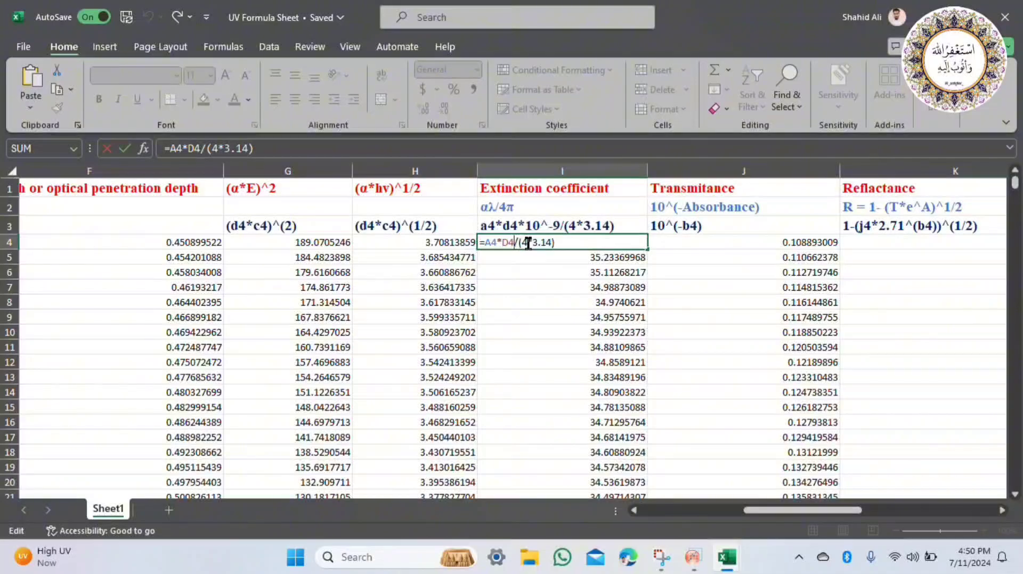
type("*10")
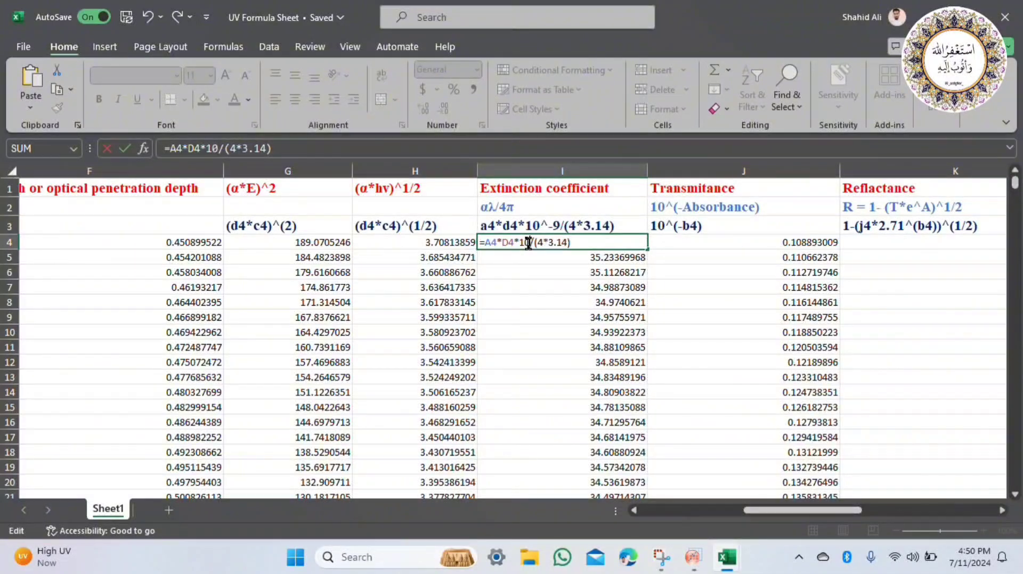
type("^-9")
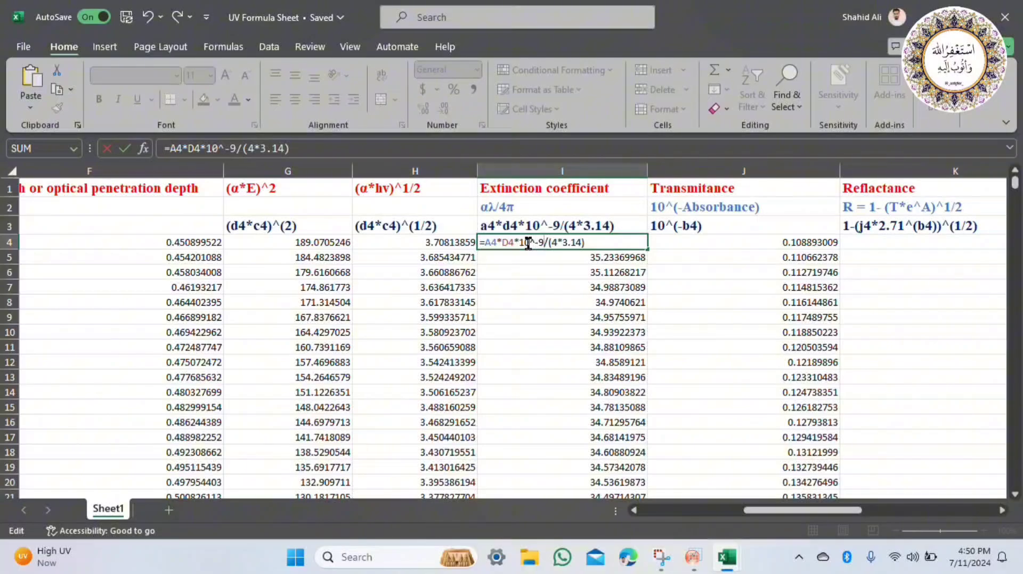
key("Return")
left_click(607, 242)
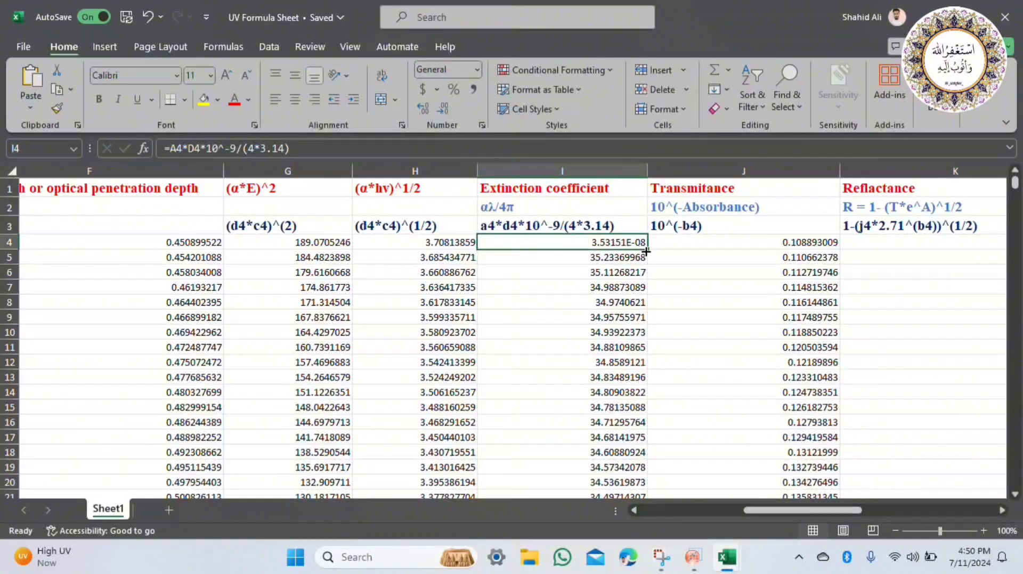
double_click(647, 248)
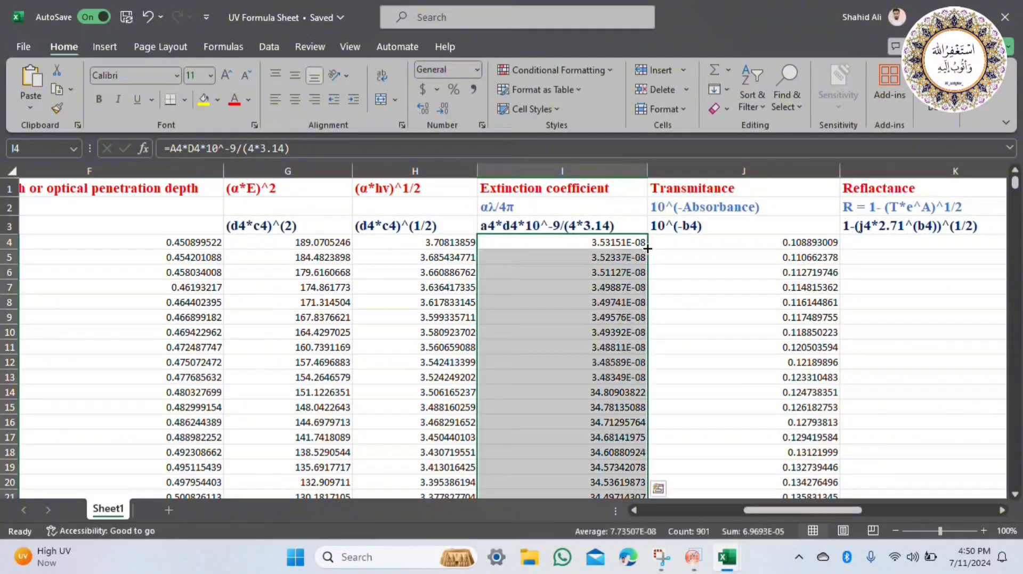
left_click(554, 284)
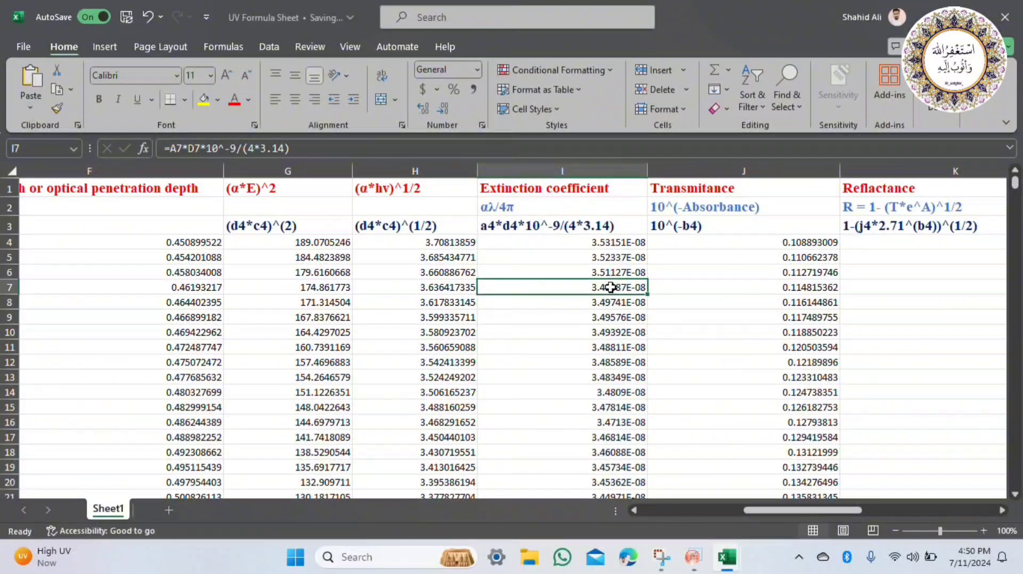
Return to the top of the sheet and select columns A (Wavelength) and B (Absorbance) together
key("ctrl+Up")
scroll(123, 190, "left", 4)
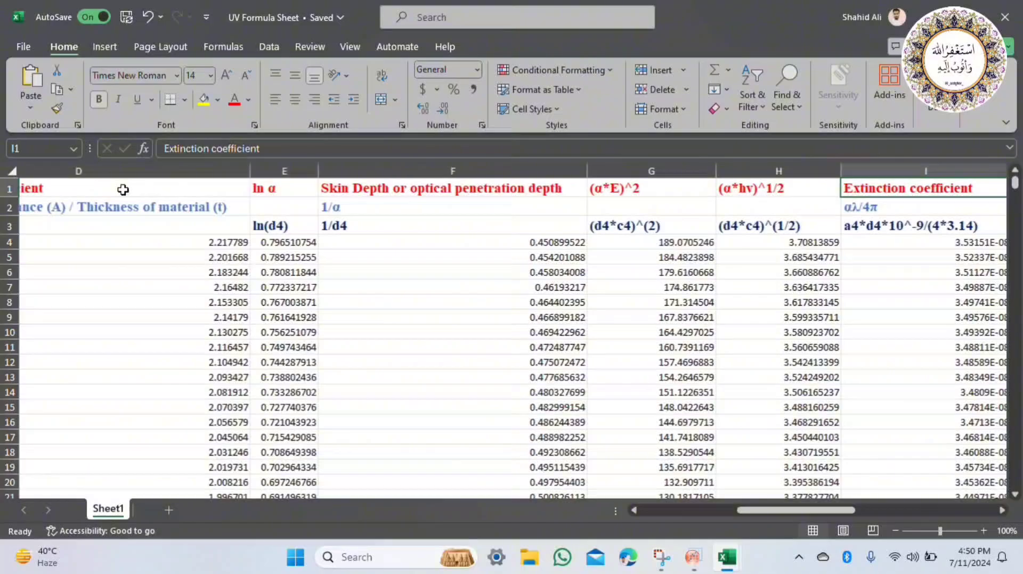
scroll(123, 190, "left", 5)
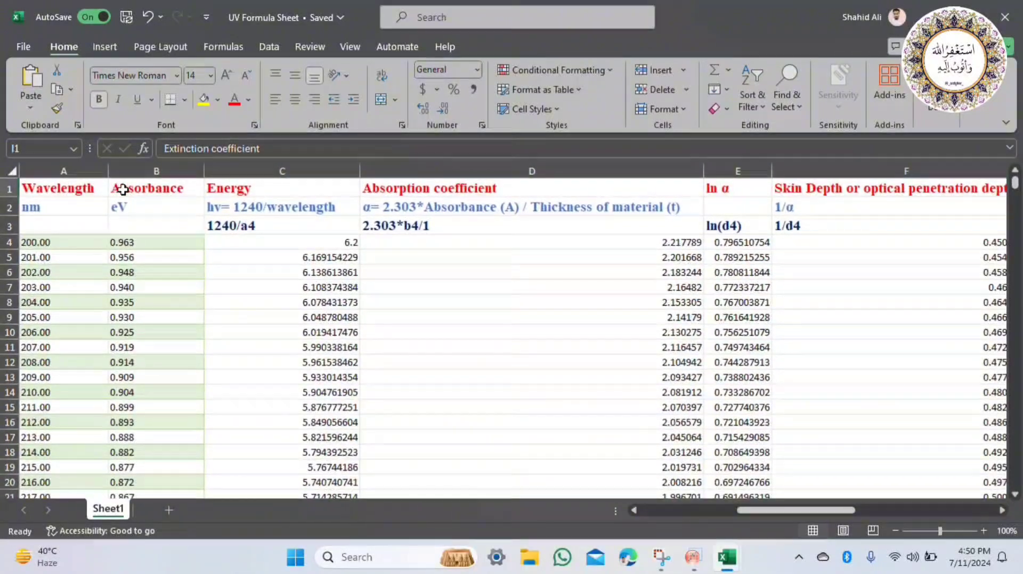
left_click(63, 173)
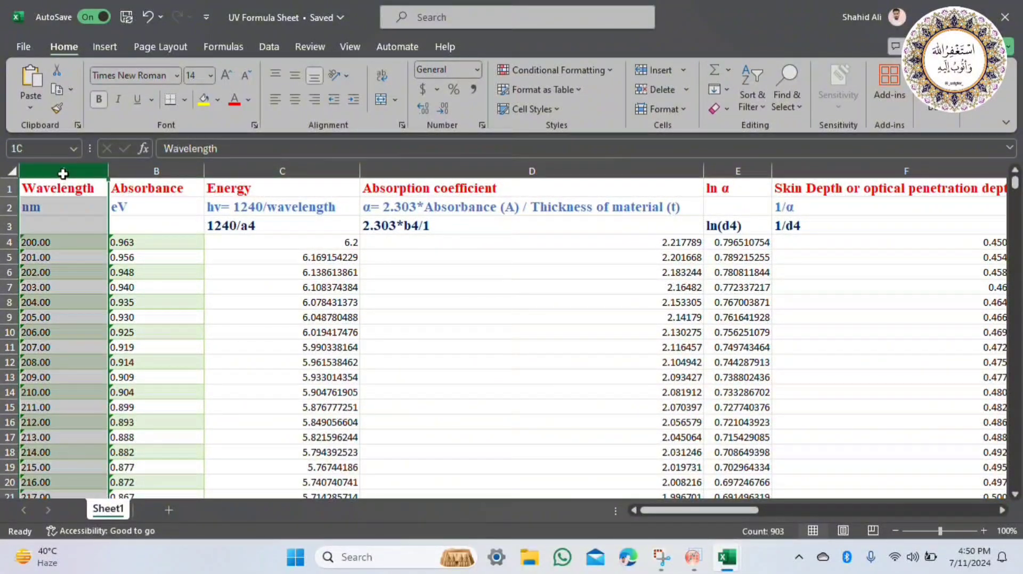
left_click(140, 171, "ctrl")
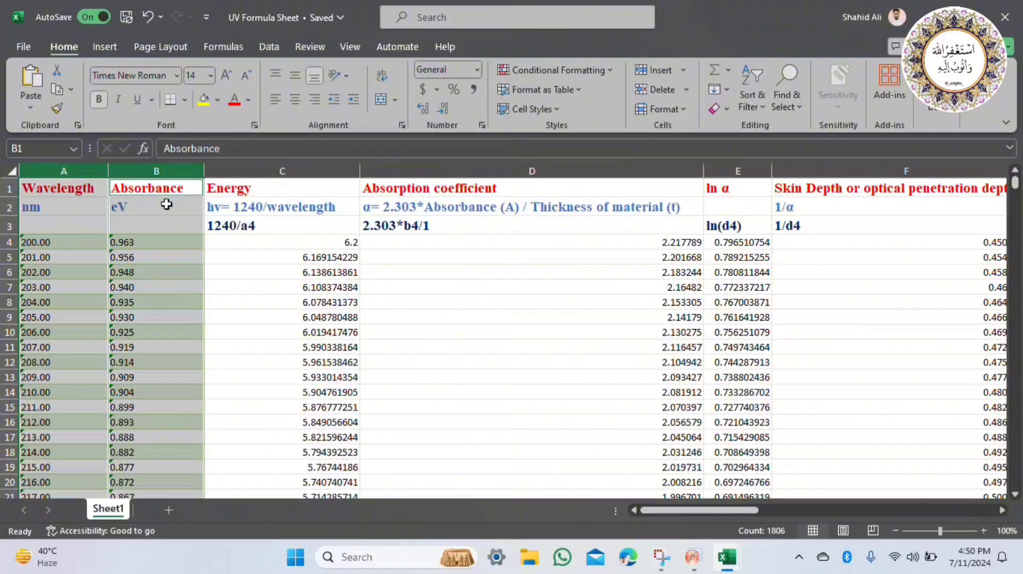